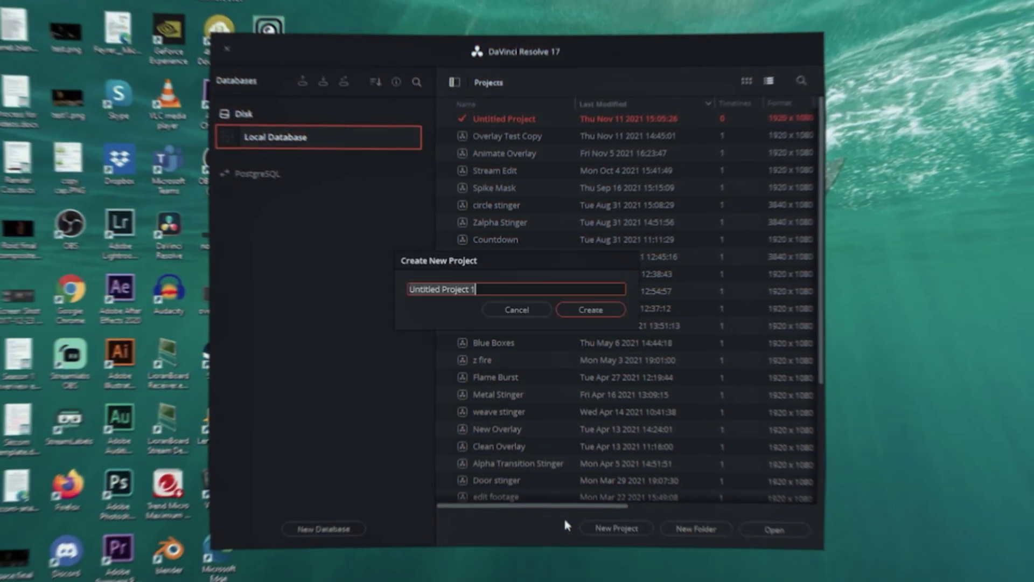
Enter the project name 'My Overlay' in the Create New Project dialog.
text(My Overlay)
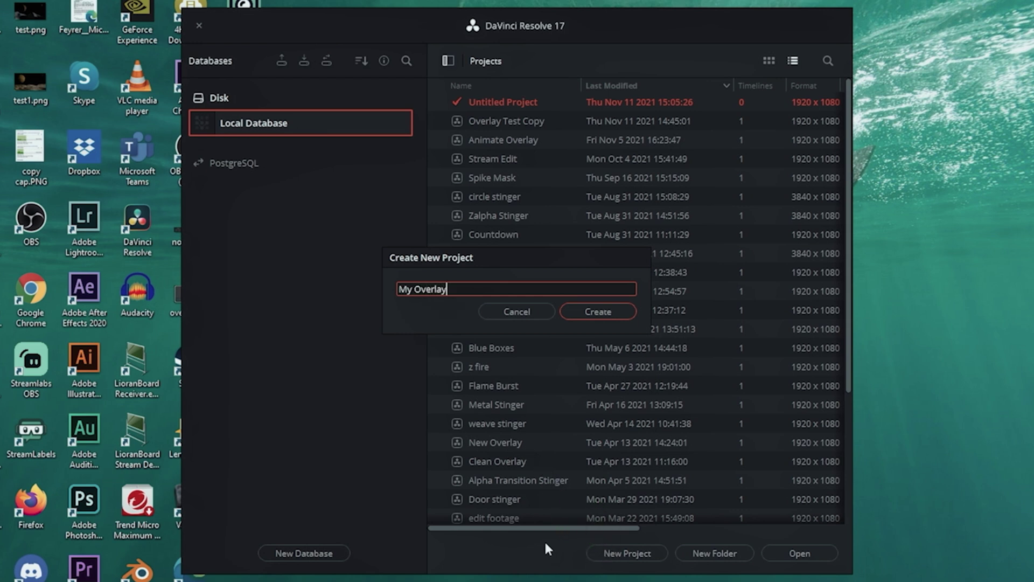
Create the My Overlay project and set its timeline frame rate to 30 fps in Project Settings.
click(583, 312)
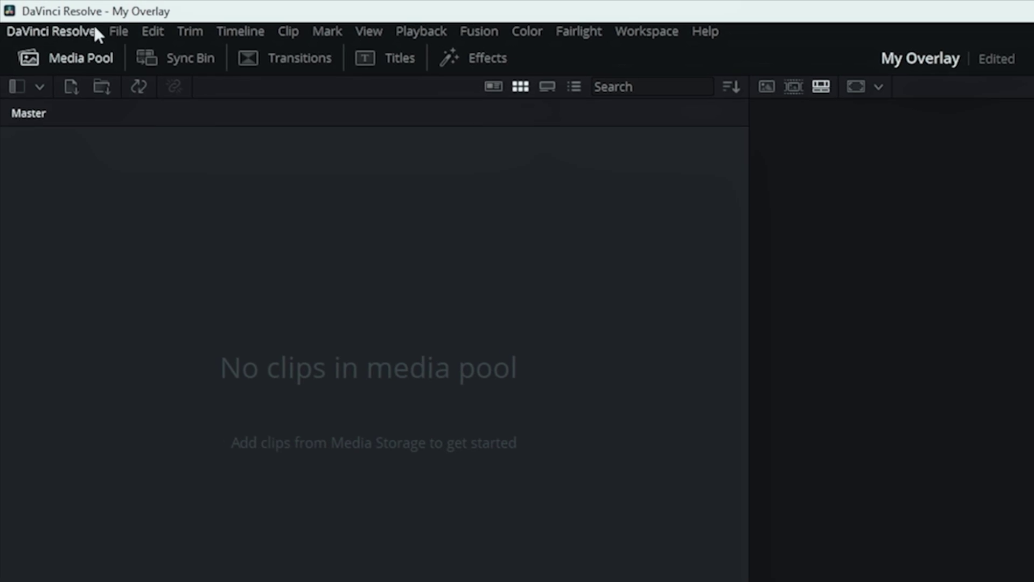
click(115, 30)
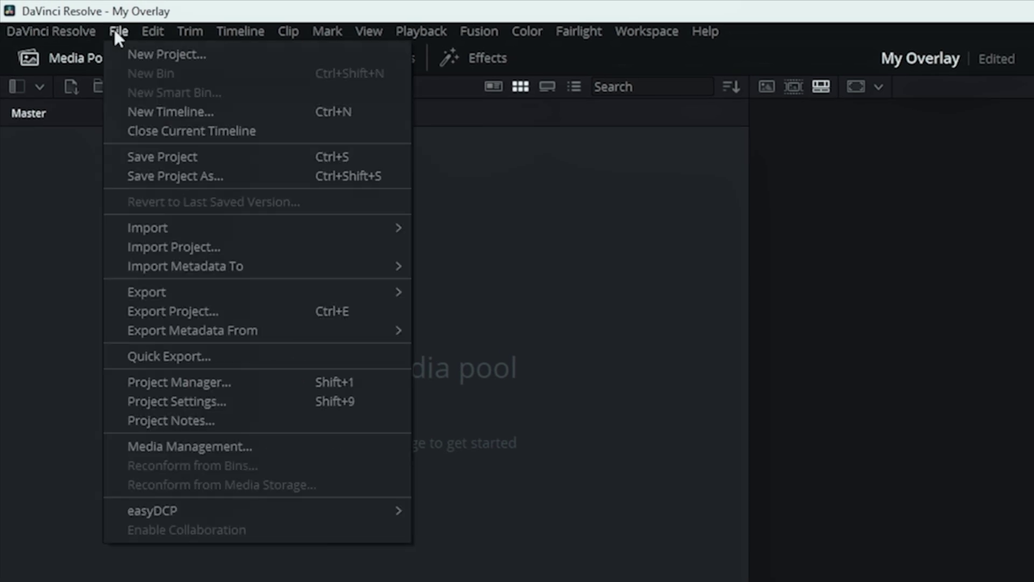
click(160, 396)
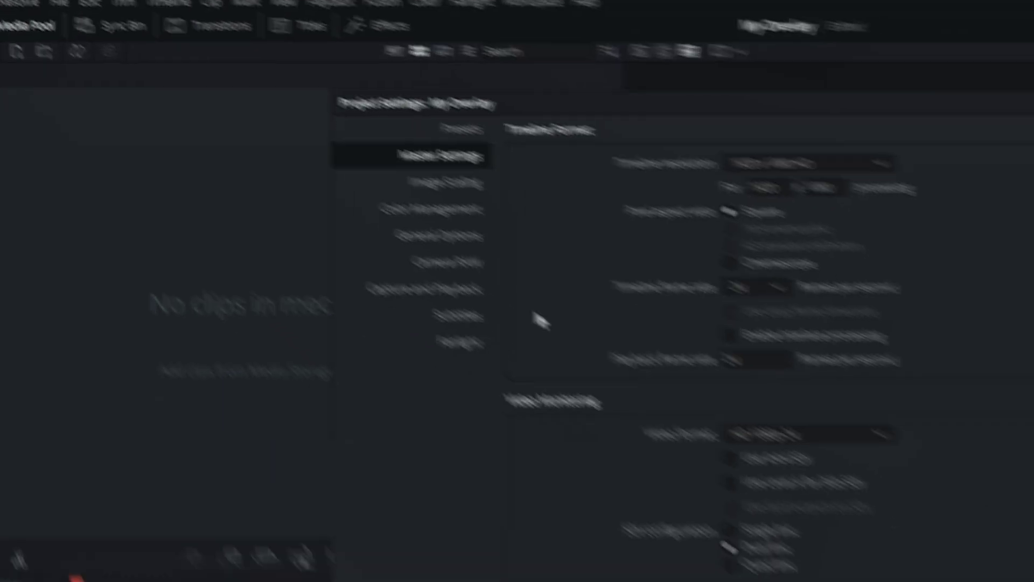
click(519, 171)
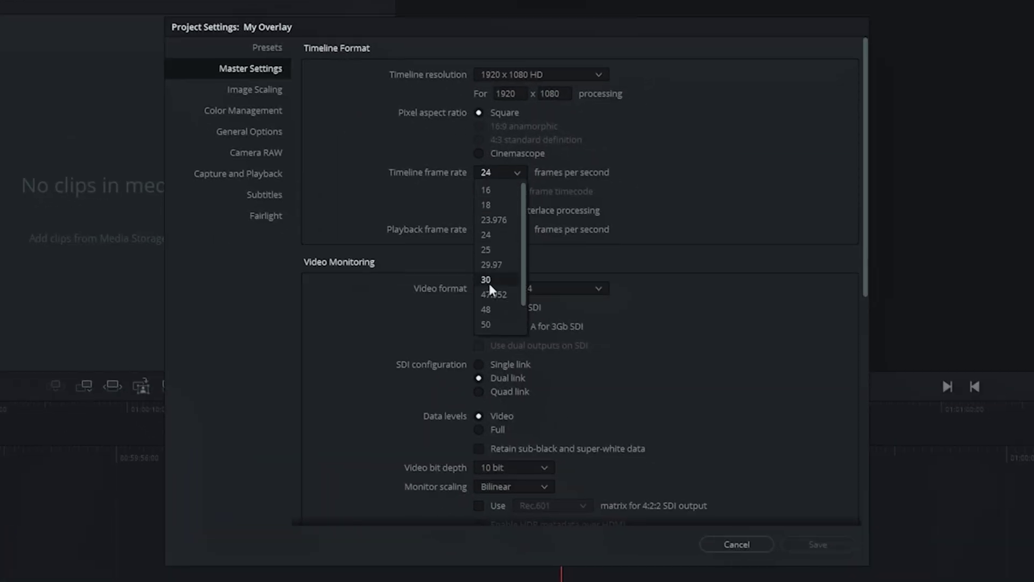
click(489, 281)
click(517, 171)
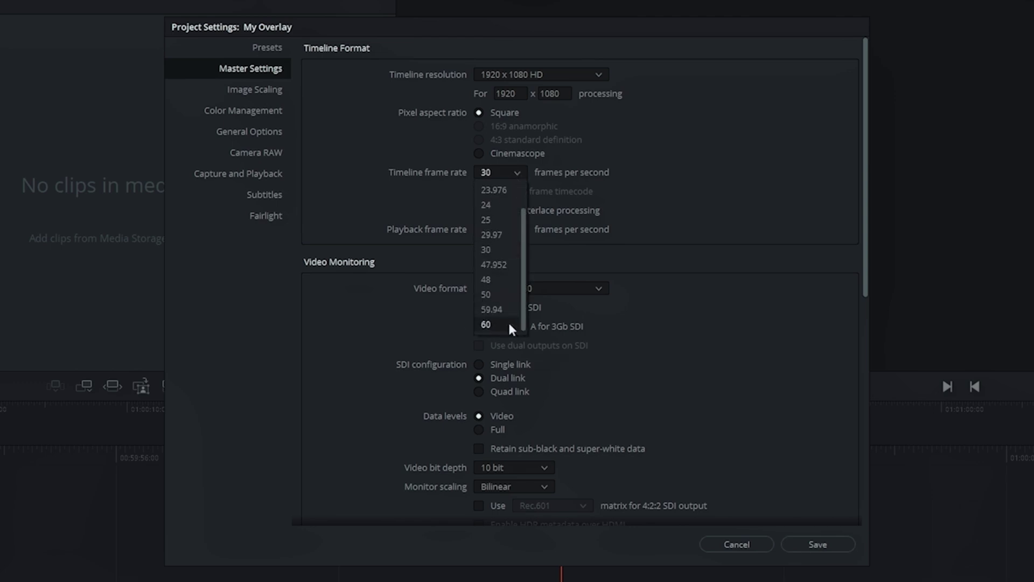
click(496, 248)
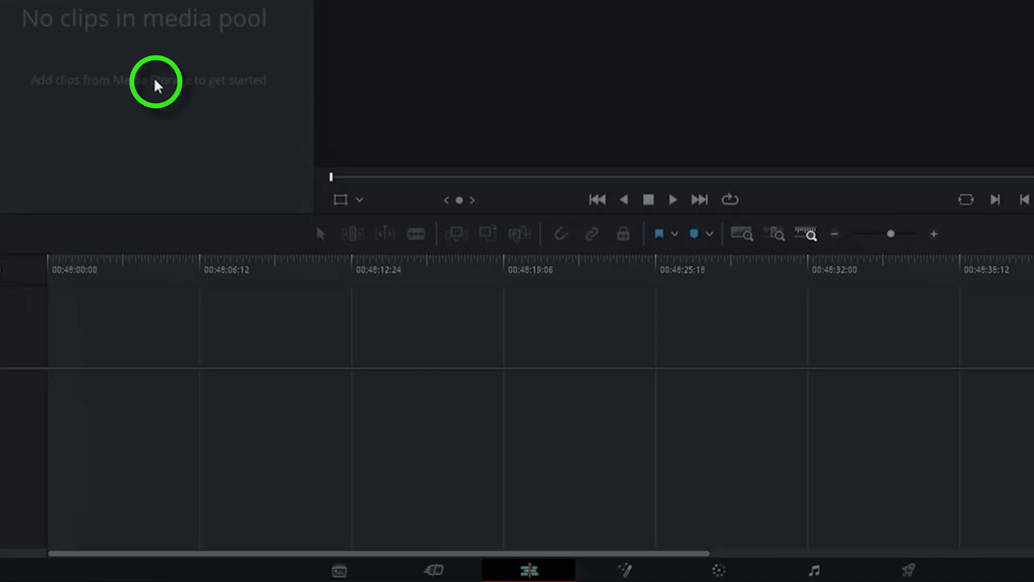
Create a Fusion composition named 'Overlay' lasting 00:01:00:00 and drop it on Video 1.
right_click(155, 79)
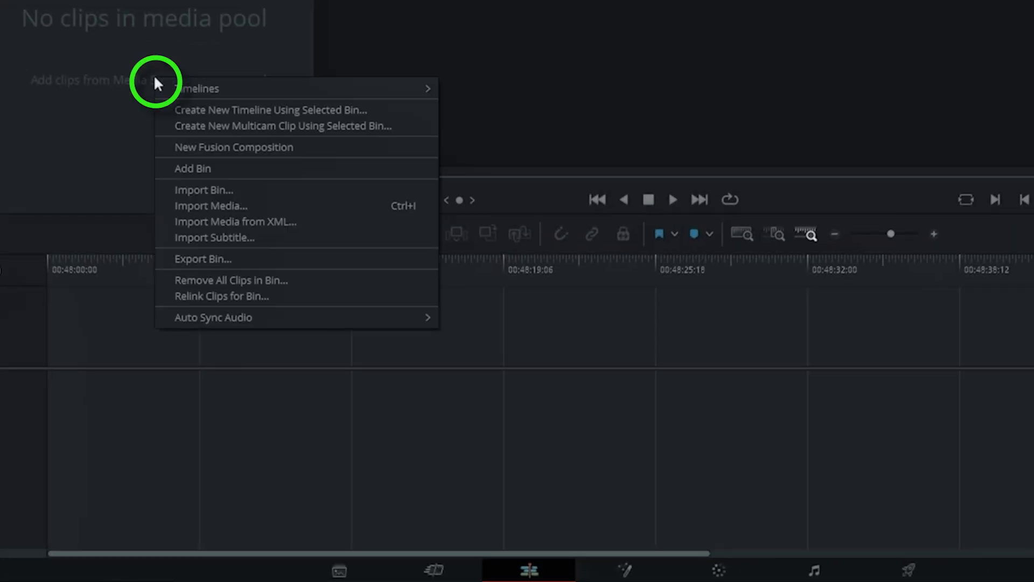
click(199, 147)
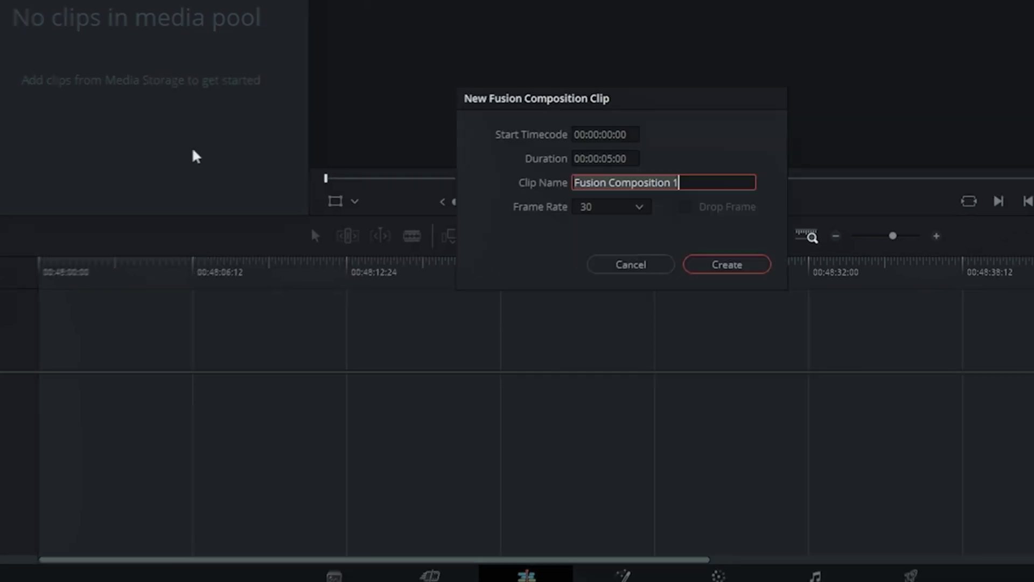
text(Overlay)
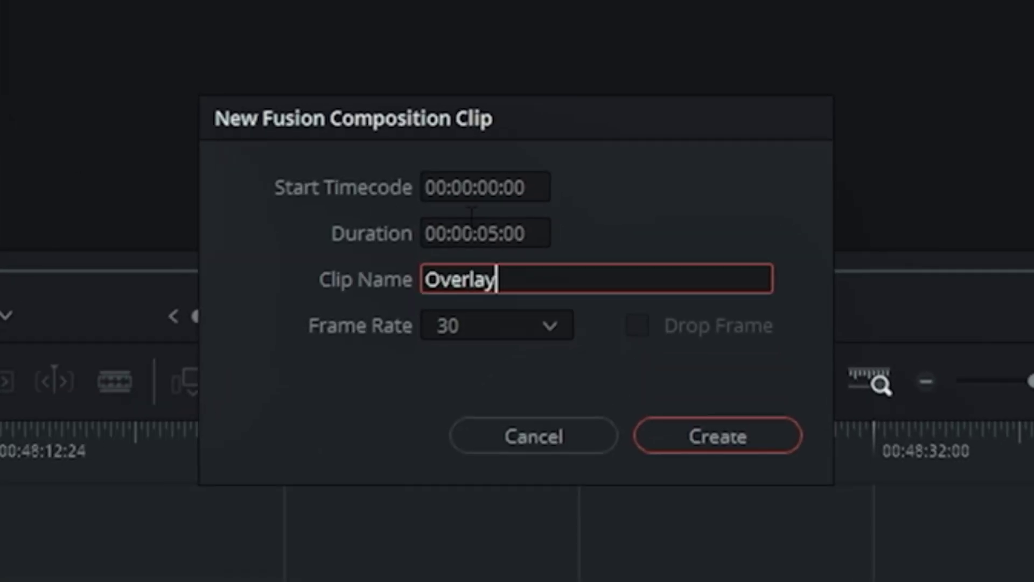
click(472, 233)
click(471, 233)
key(BackSpace)
text(1:00)
key(Delete)
key(Delete)
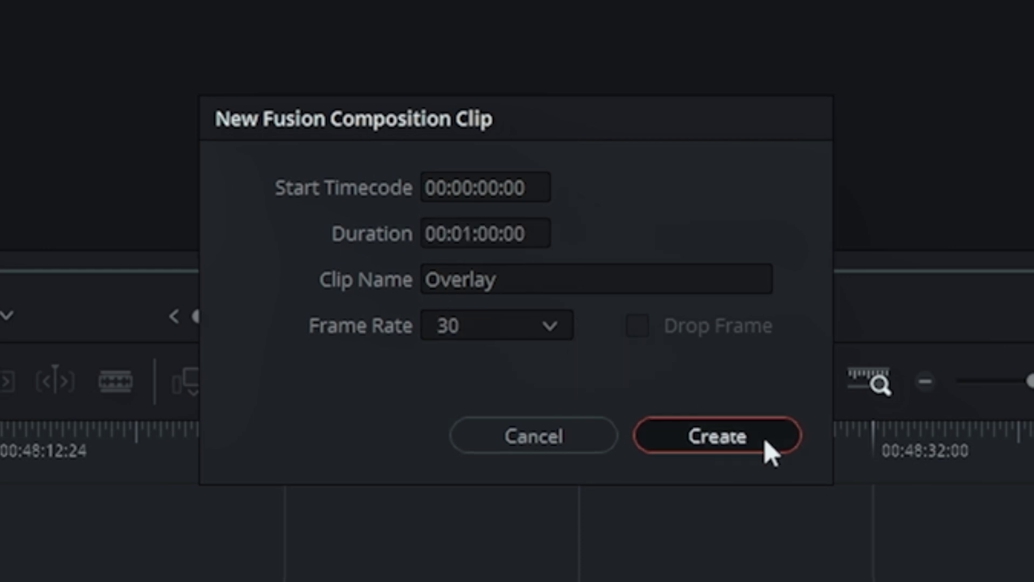
click(764, 438)
drag(134, 87, 129, 429)
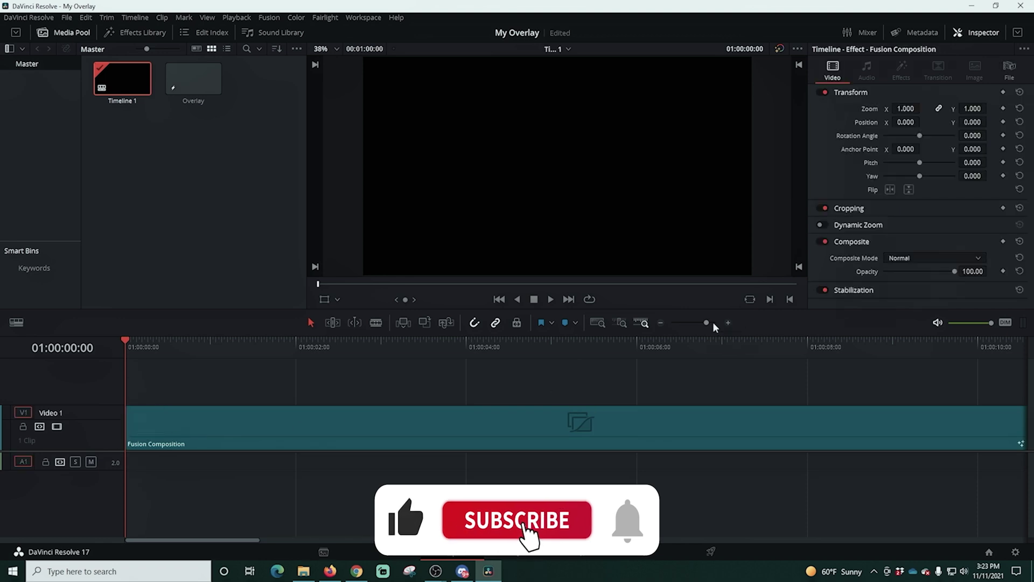
Open the clip on the Fusion page and bring 1080 image.png into the node graph.
drag(706, 322, 696, 322)
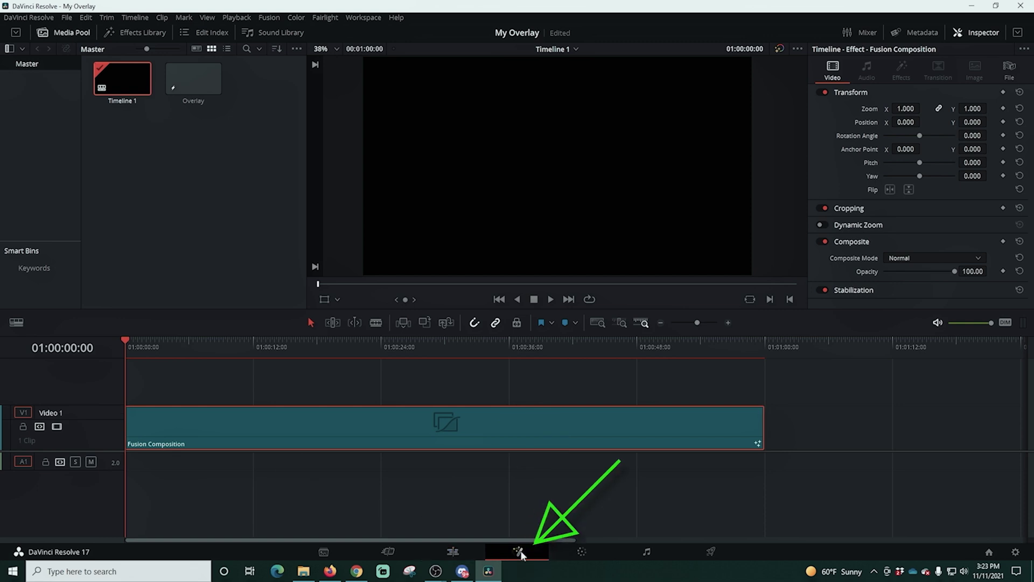
click(518, 551)
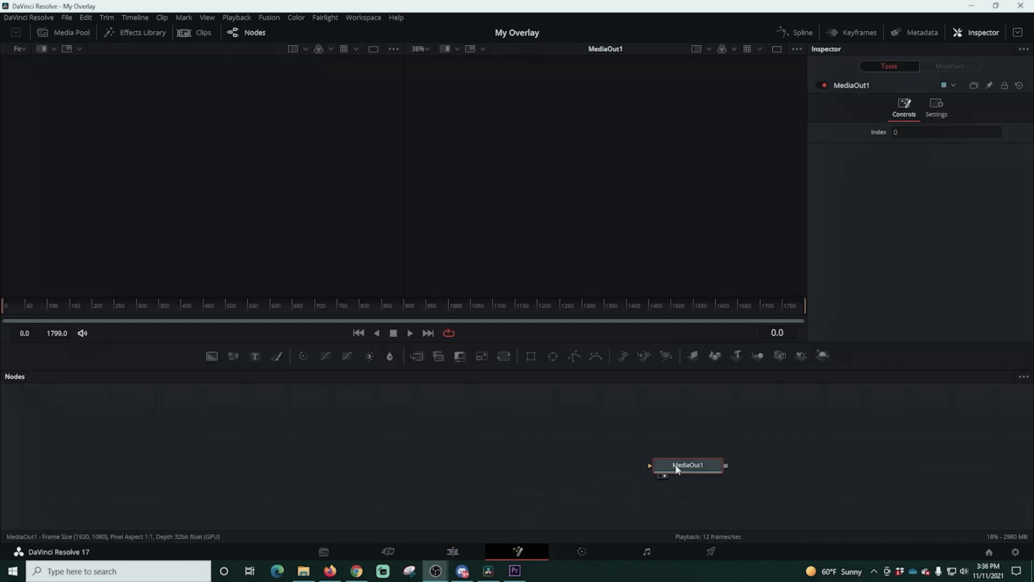
drag(677, 470, 791, 441)
click(303, 570)
drag(635, 167, 359, 460)
Insert Transform1 between MediaIn1 and MediaOut1 at size 0.73, shifted left, and add a Background node.
click(352, 436)
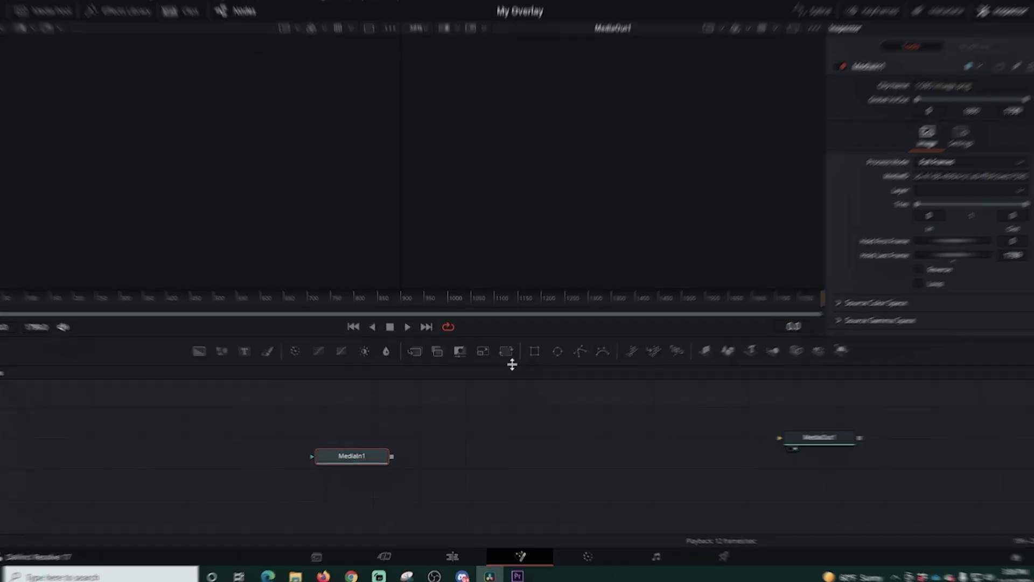
drag(507, 359, 477, 445)
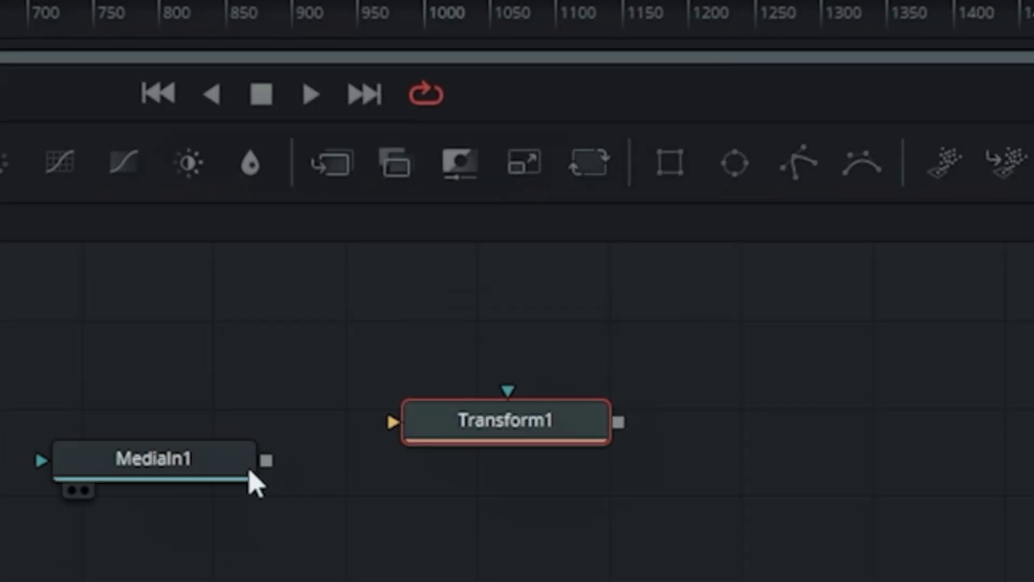
drag(268, 460, 401, 422)
drag(616, 431, 799, 450)
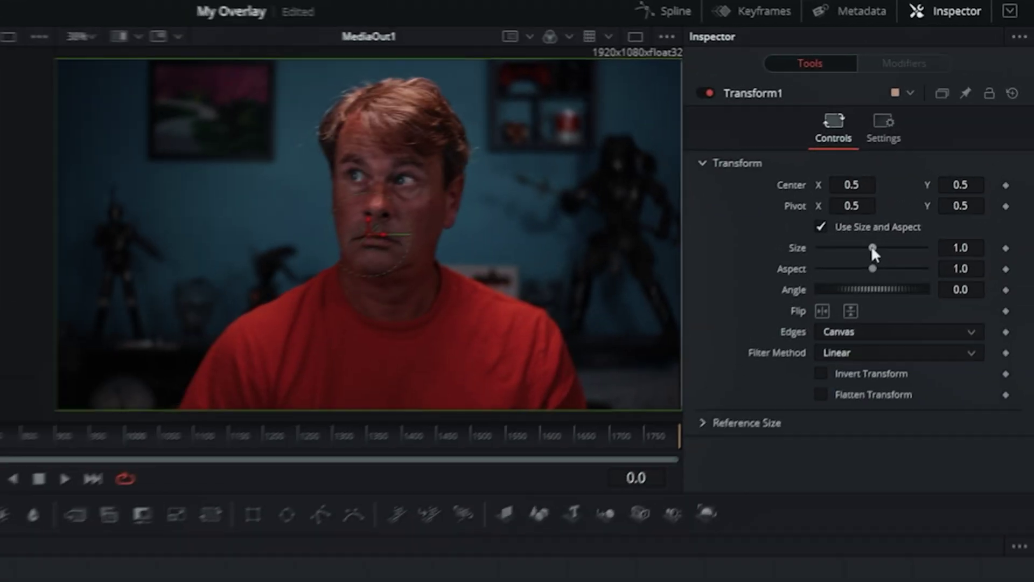
drag(929, 185, 918, 185)
drag(353, 237, 314, 258)
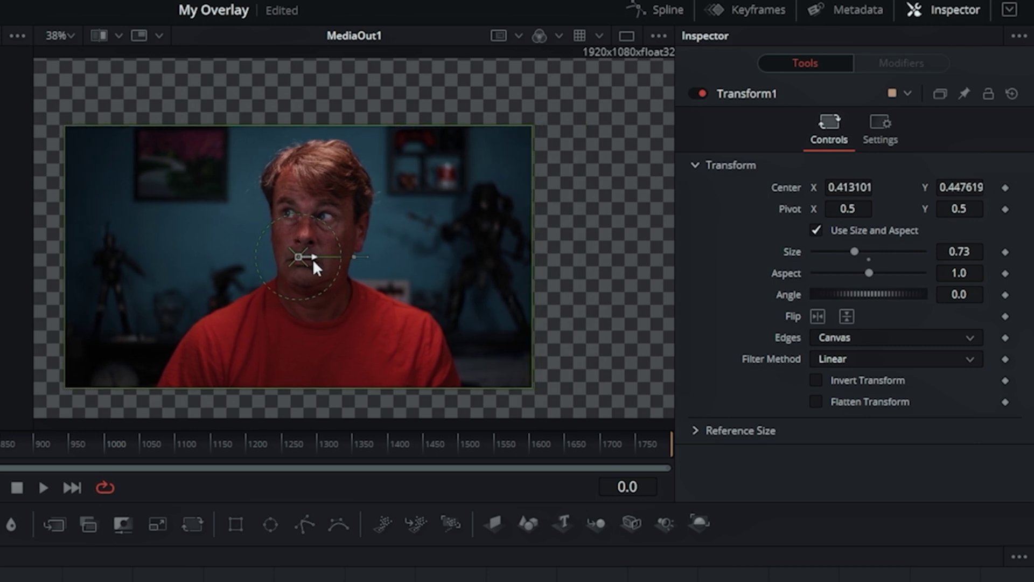
drag(131, 141, 684, 335)
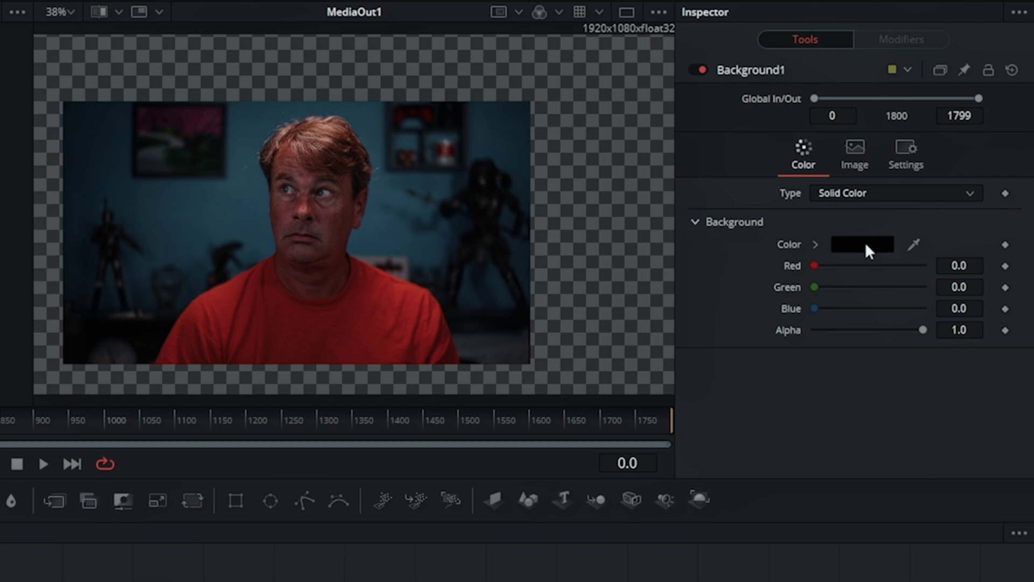
Set Background1's colour to a bright teal (#00eaff).
click(864, 245)
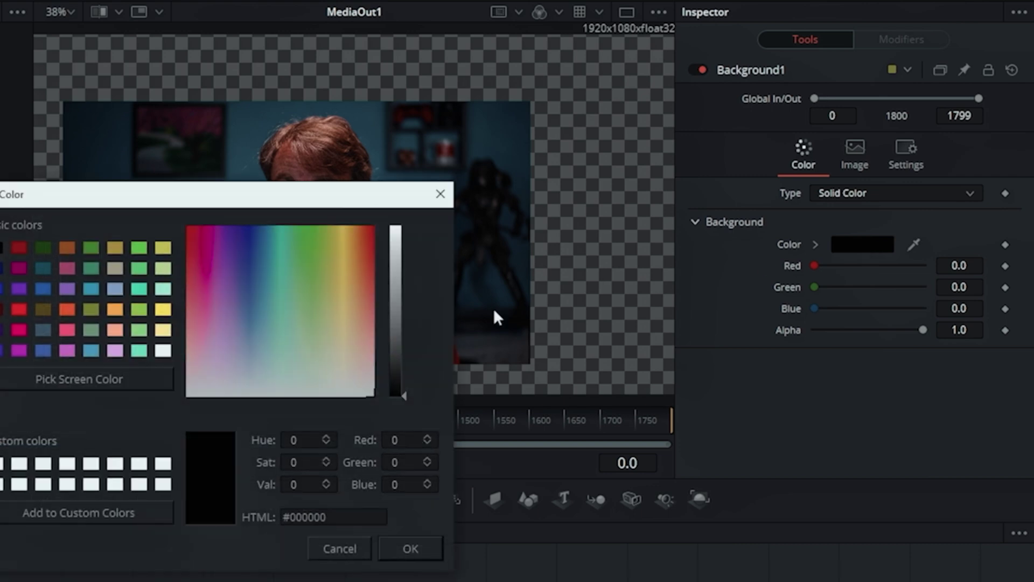
drag(263, 287, 278, 221)
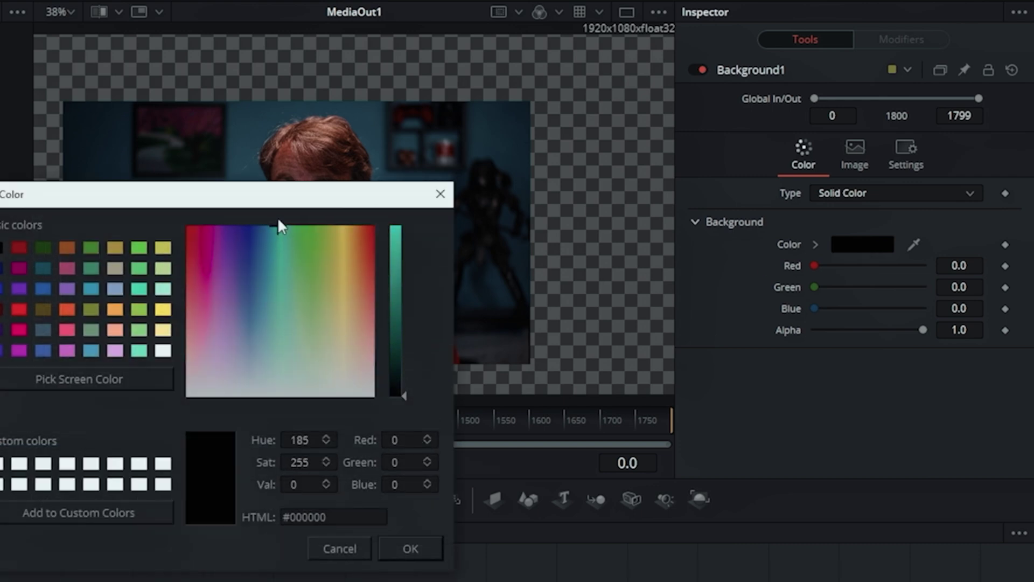
drag(402, 394, 393, 214)
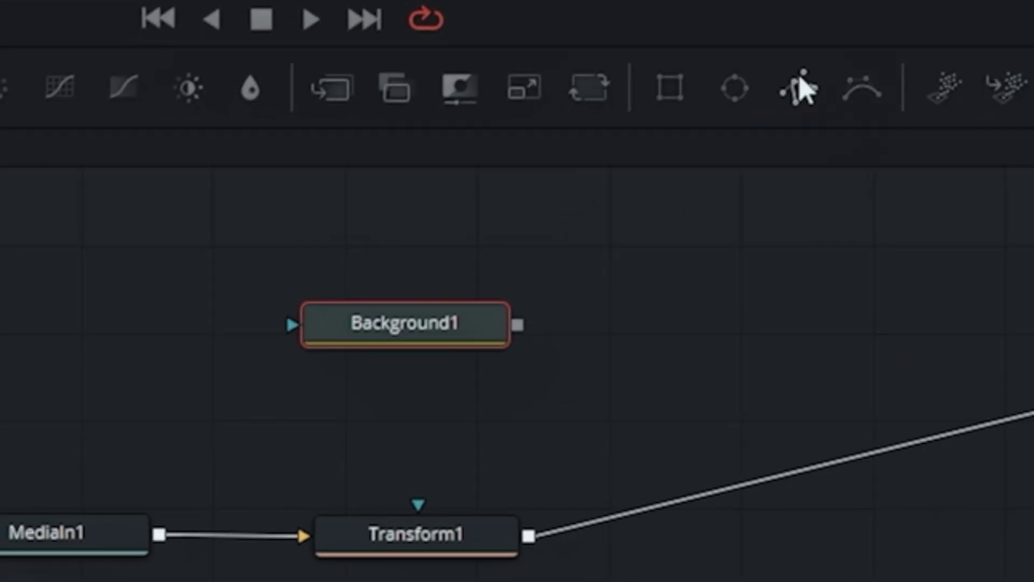
Mask Background1 with a new Polygon1 and merge it over Transform1 as Merge1.
drag(802, 89, 87, 310)
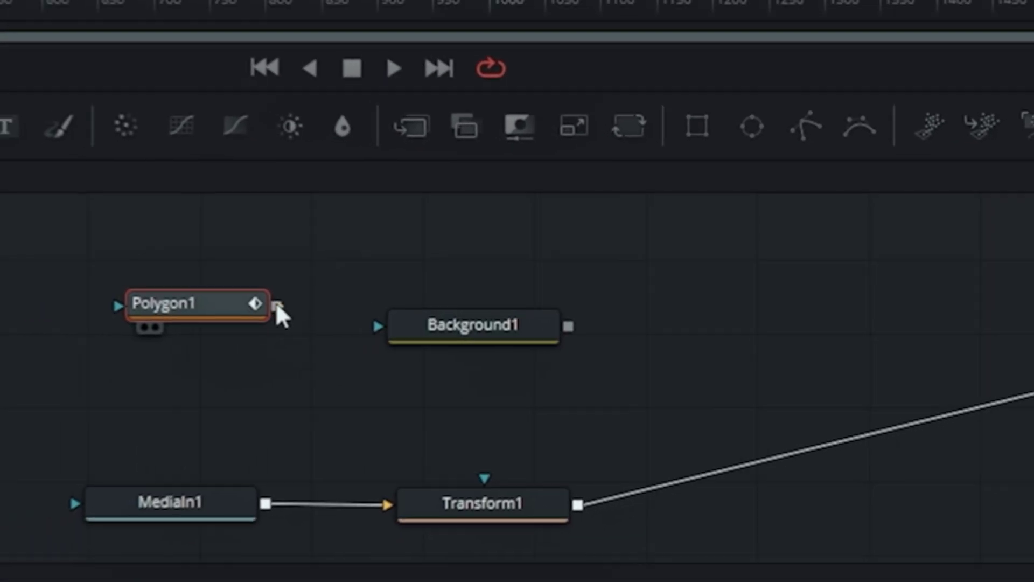
drag(276, 306, 377, 327)
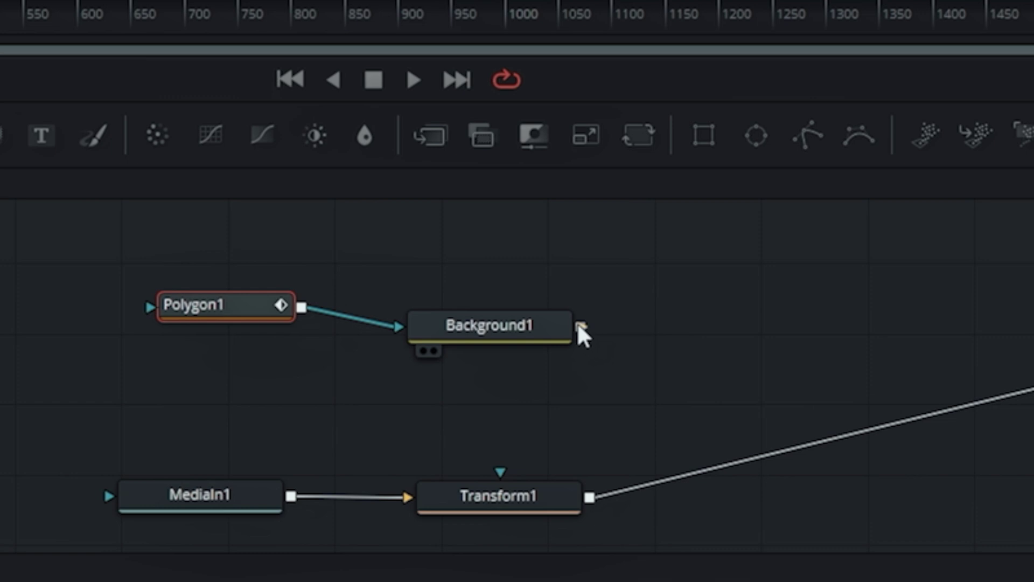
drag(581, 326, 600, 518)
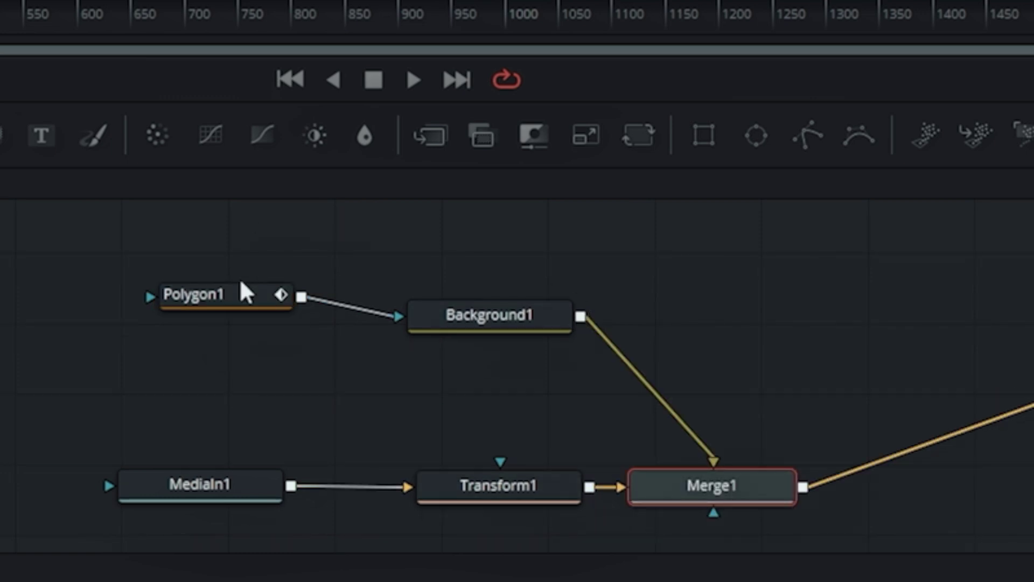
drag(240, 280, 241, 292)
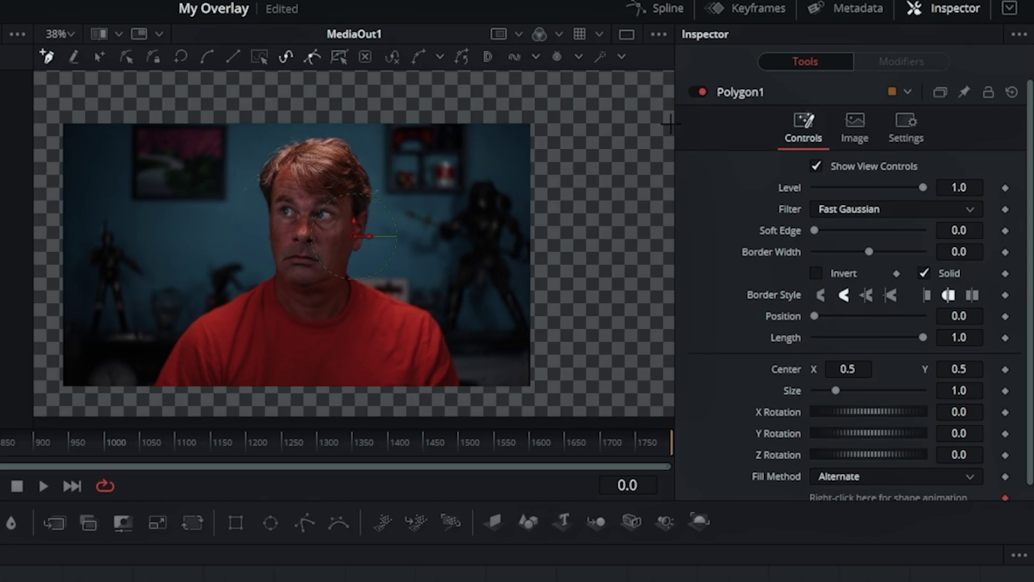
Draw Polygon1's points around the image border, starting and ending off to the far top-right.
drag(639, 124, 670, 124)
click(529, 123)
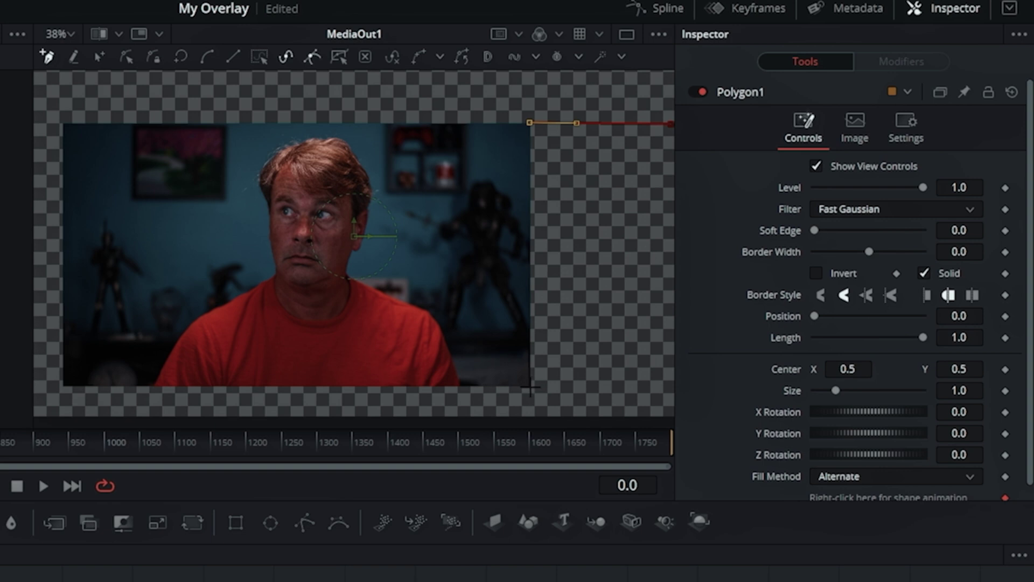
click(531, 386)
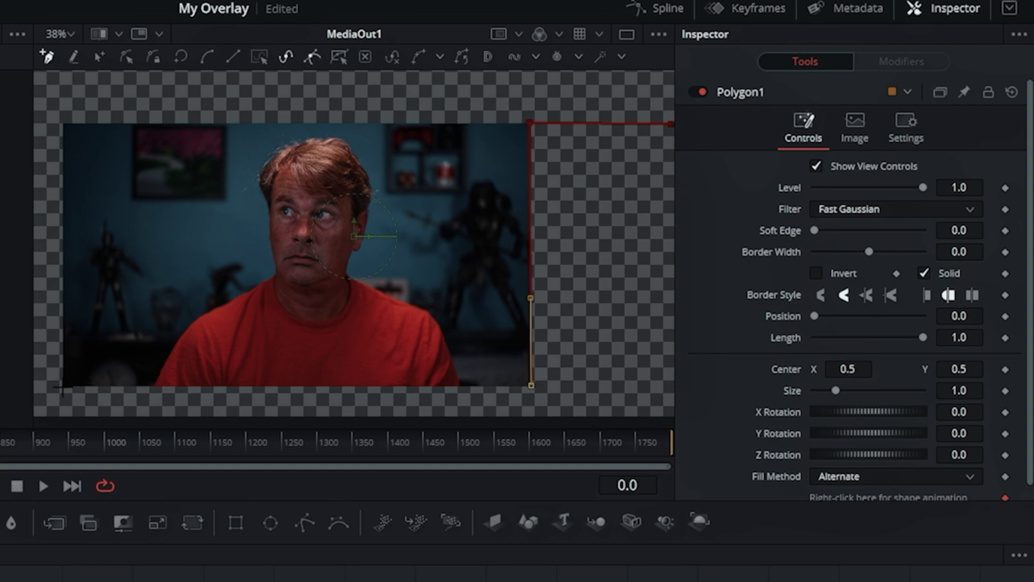
click(61, 387)
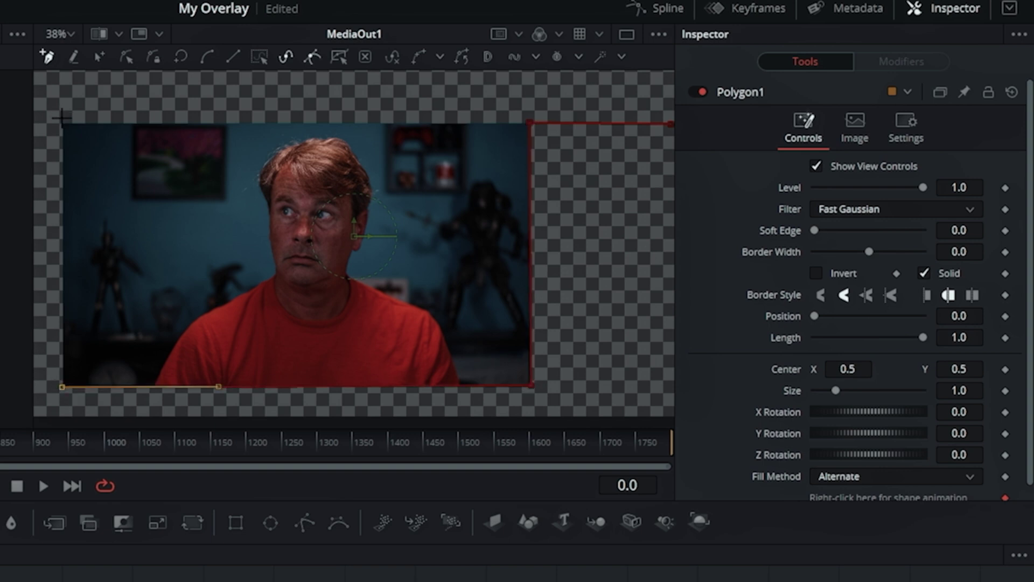
click(63, 89)
click(55, 86)
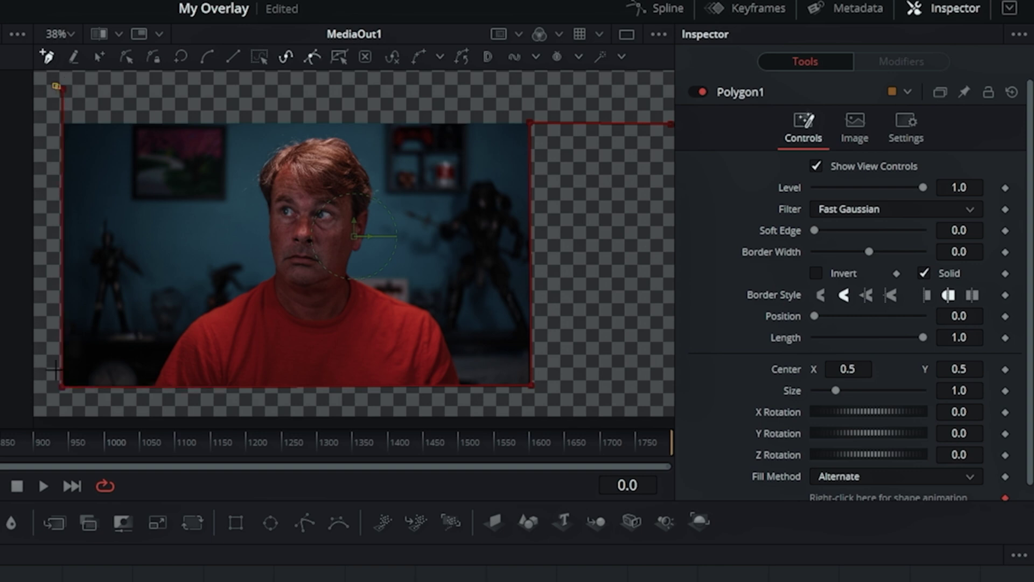
click(56, 393)
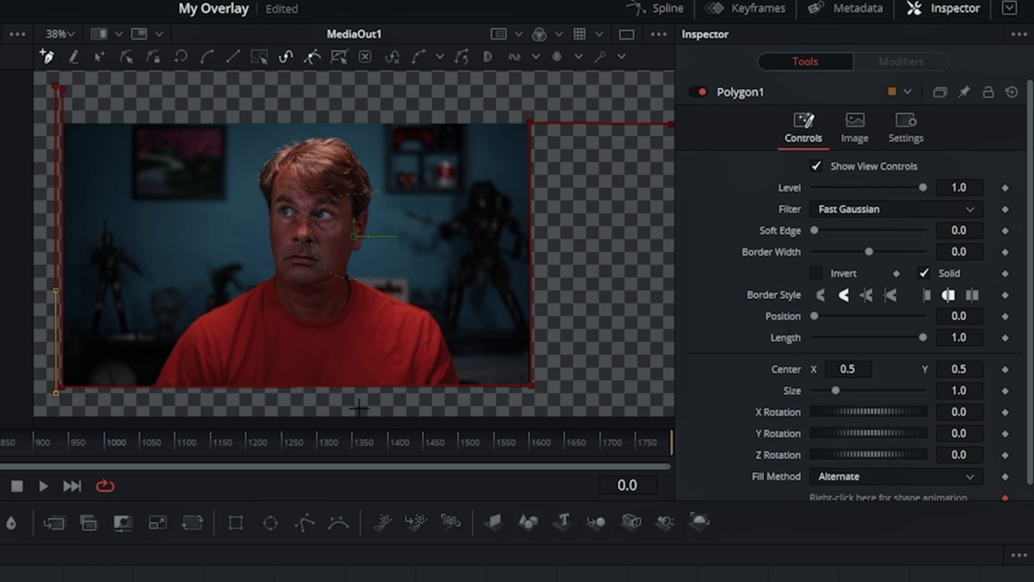
click(534, 391)
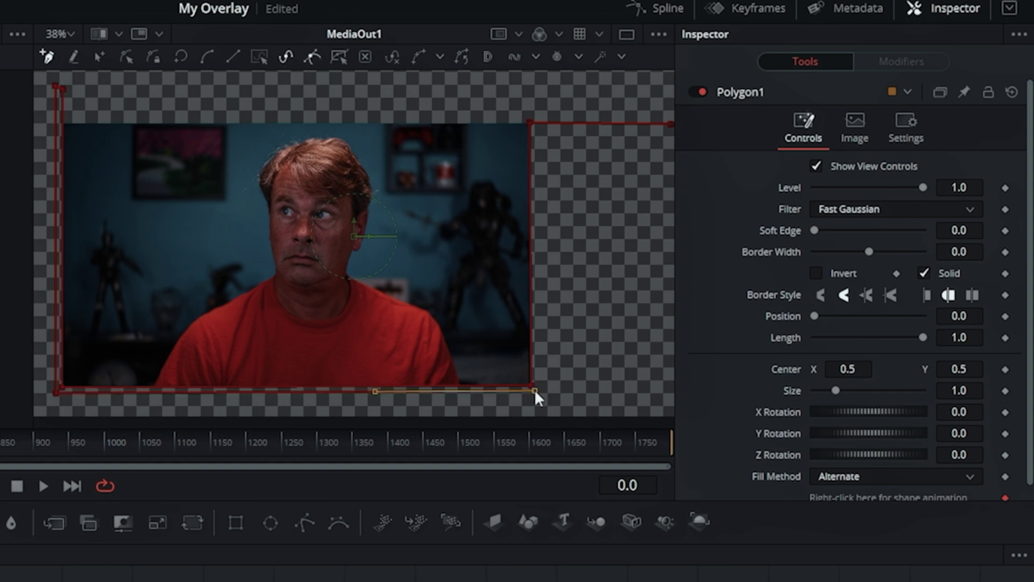
click(536, 127)
click(670, 126)
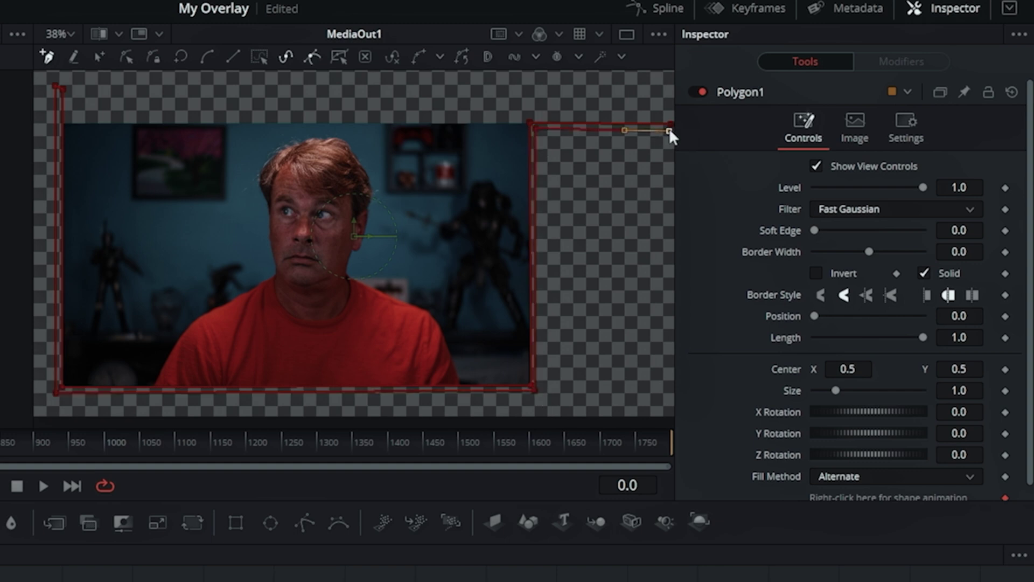
key(shift+m)
Raise the top-right corner points slightly and nudge the top-left point outward.
drag(488, 87, 678, 139)
drag(531, 122, 531, 115)
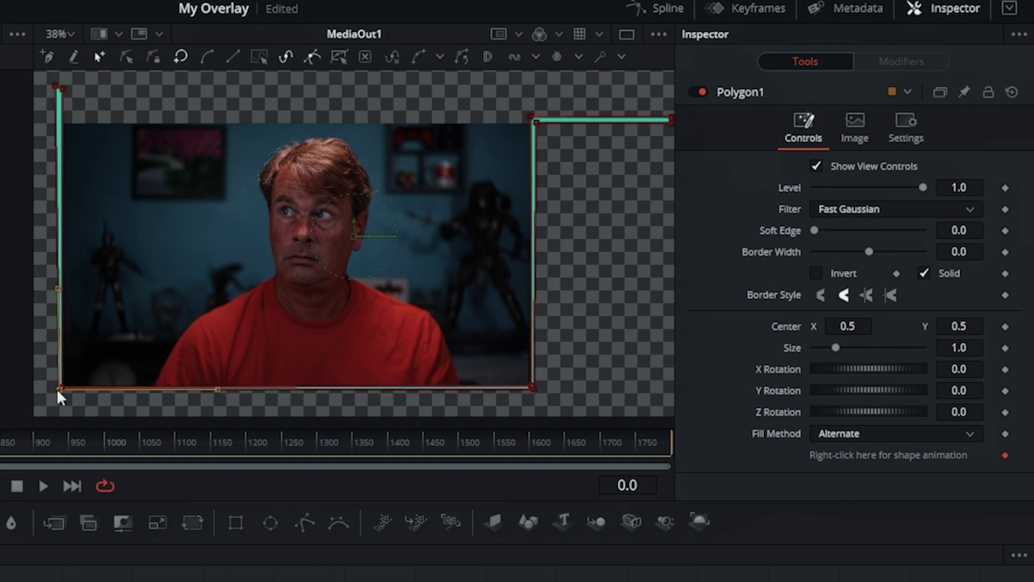
drag(56, 87, 62, 85)
click(534, 119)
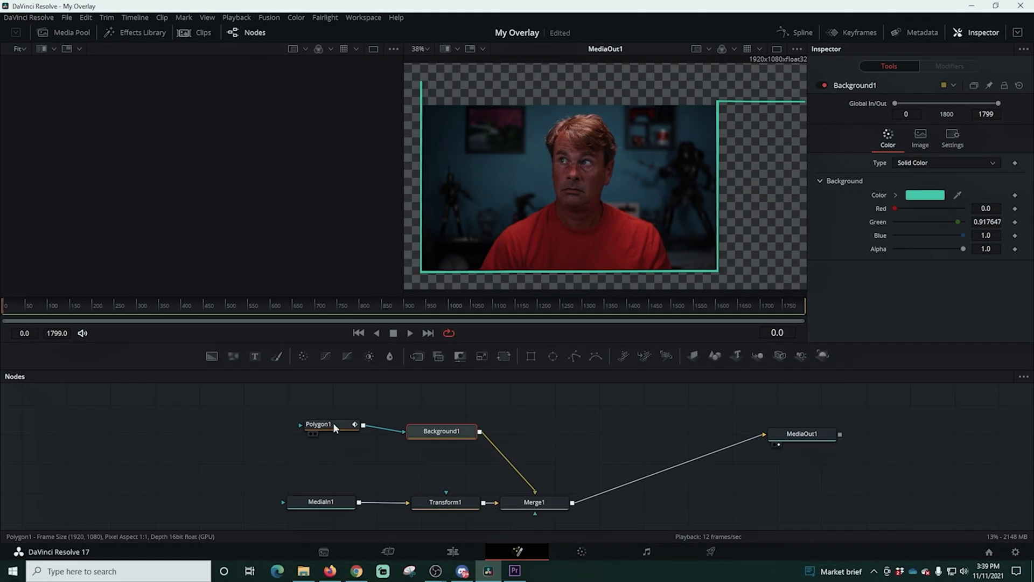
click(333, 425)
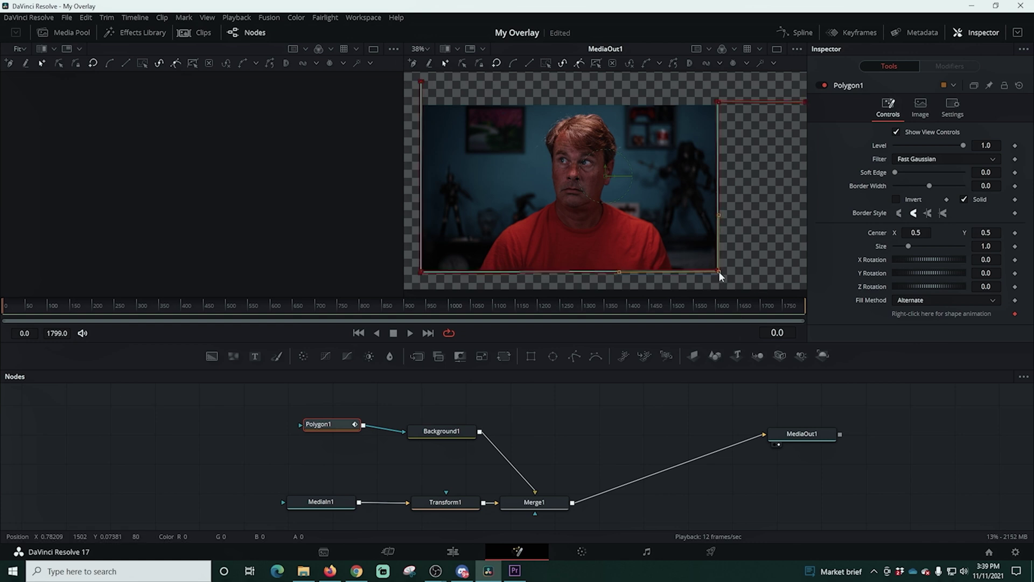
Select Polygon1 and Background1 together and move them to the lower left.
click(559, 438)
click(335, 426)
click(525, 441)
drag(348, 428, 324, 468)
drag(442, 448, 428, 477)
drag(263, 432, 473, 474)
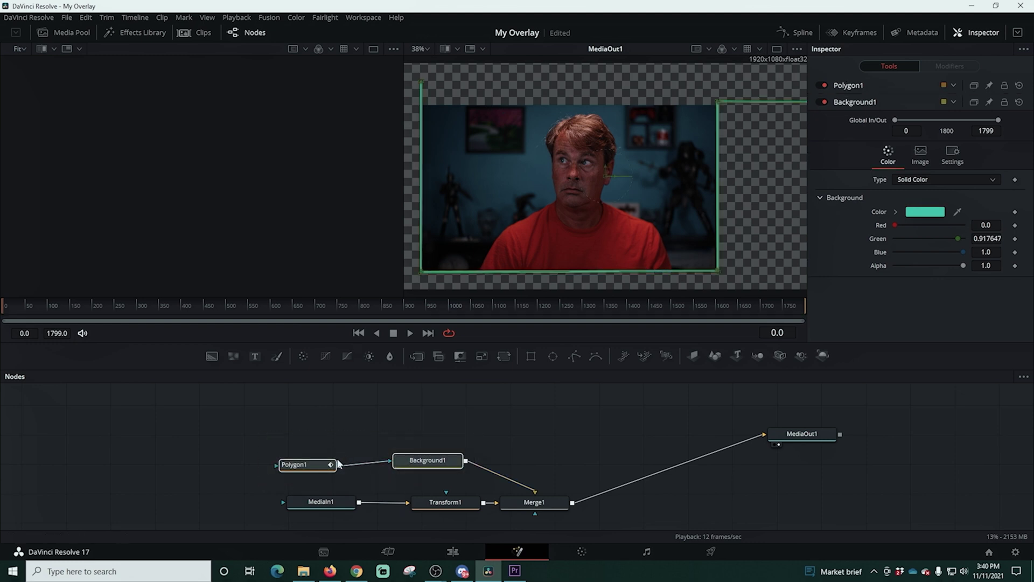
Copy and paste Polygon1 and Background1 as Polygon1_1 and Background1_1.
right_click(304, 470)
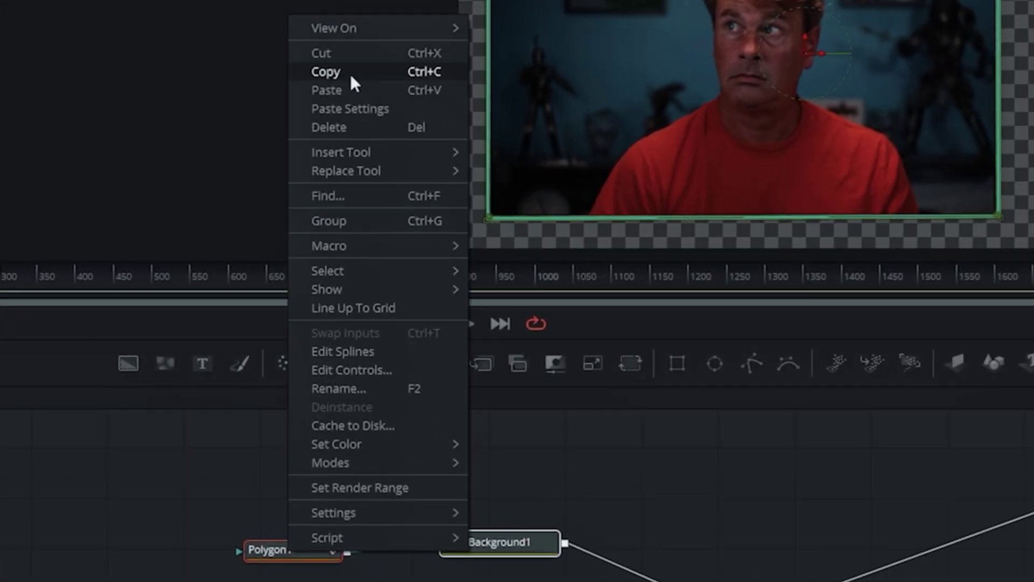
click(351, 79)
right_click(302, 472)
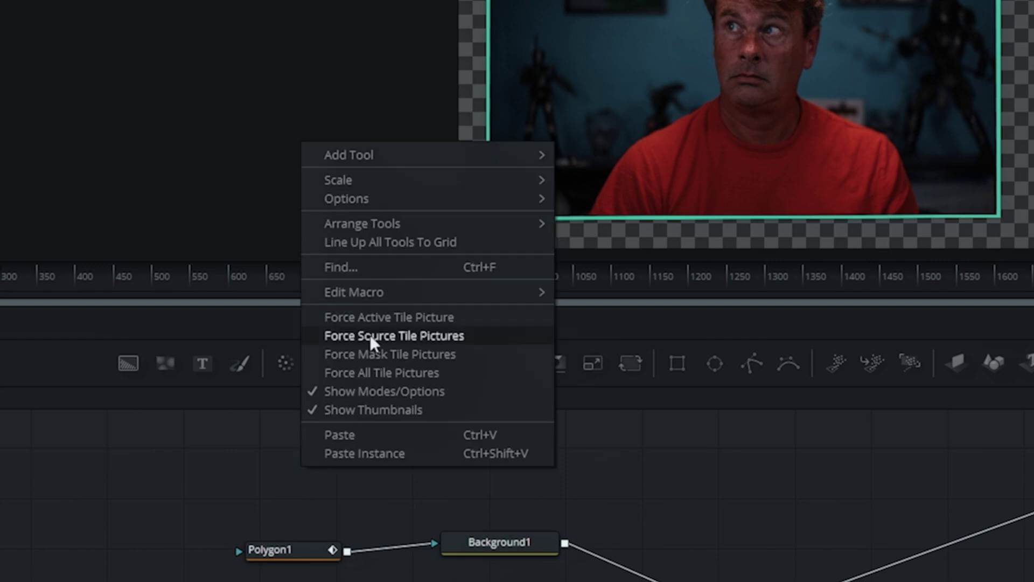
click(350, 434)
drag(309, 467, 281, 467)
drag(500, 467, 509, 474)
Change Background1's colour to pure blue (#0000ff) and add a FastNoise node.
click(502, 540)
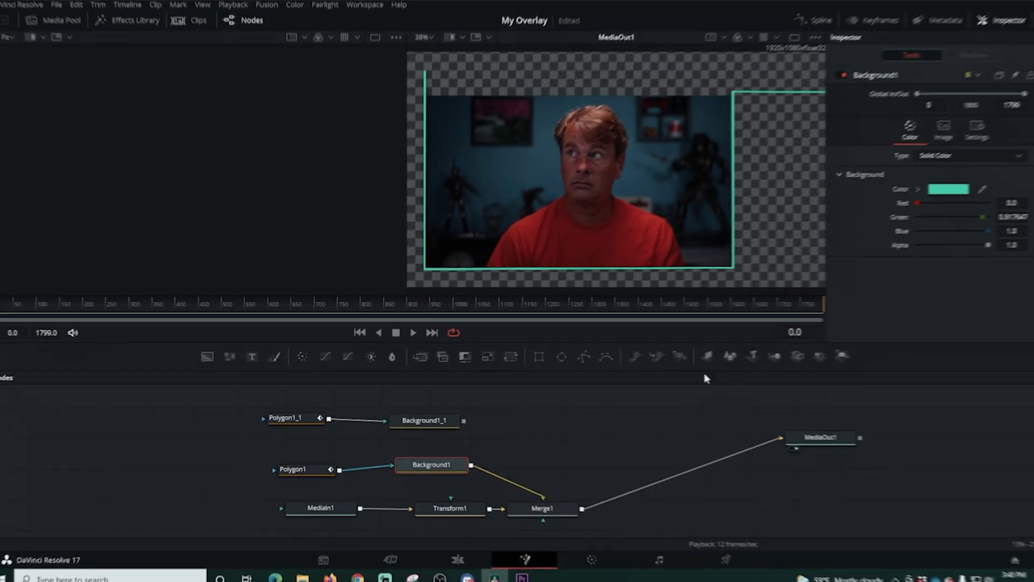
click(933, 199)
drag(541, 215, 538, 177)
click(651, 386)
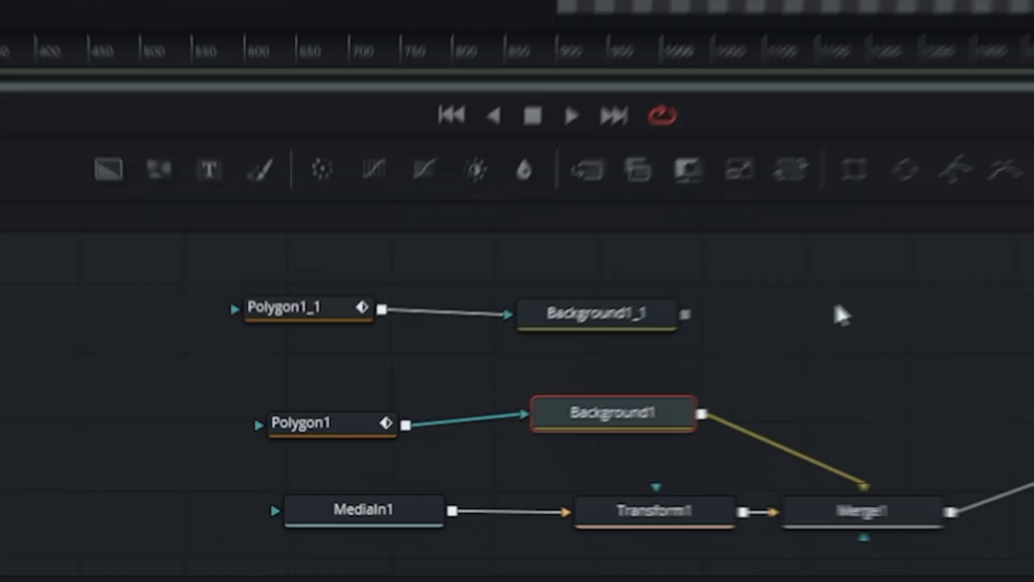
drag(233, 356, 521, 411)
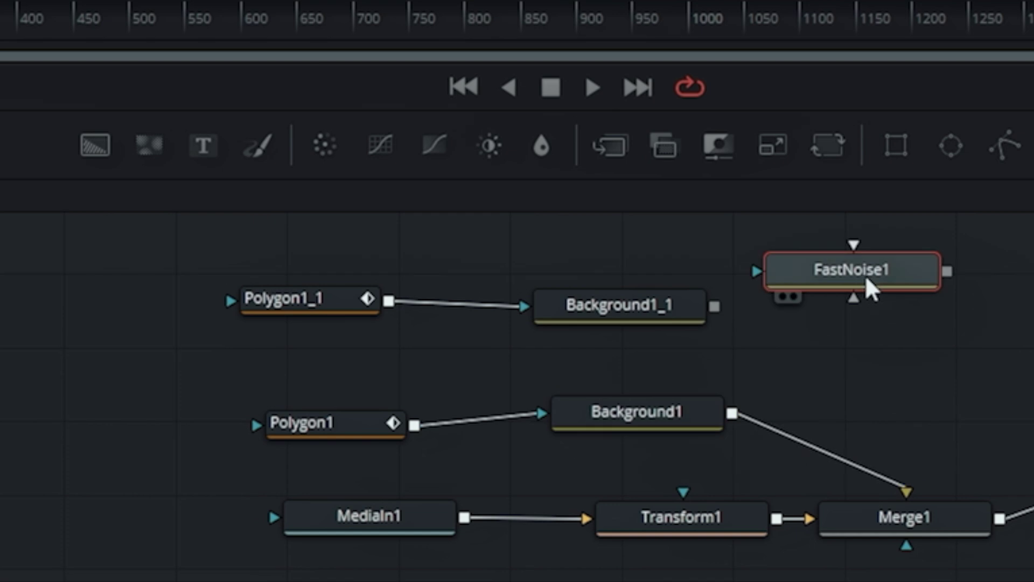
Raise FastNoise1's Detail and set Seethe Rate to 0.15, previewing the animated noise.
key(1)
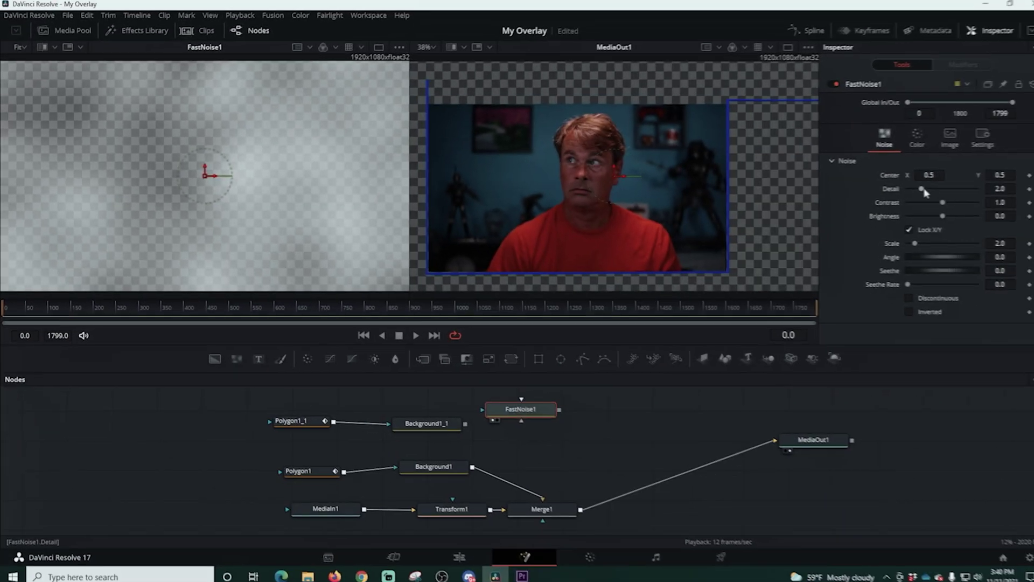
drag(839, 258, 896, 302)
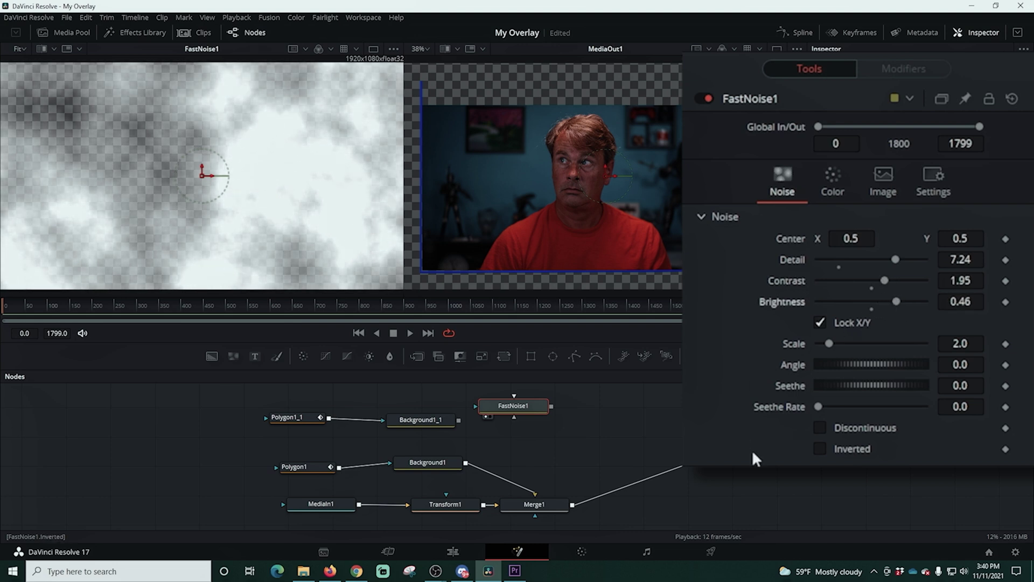
drag(820, 404, 834, 406)
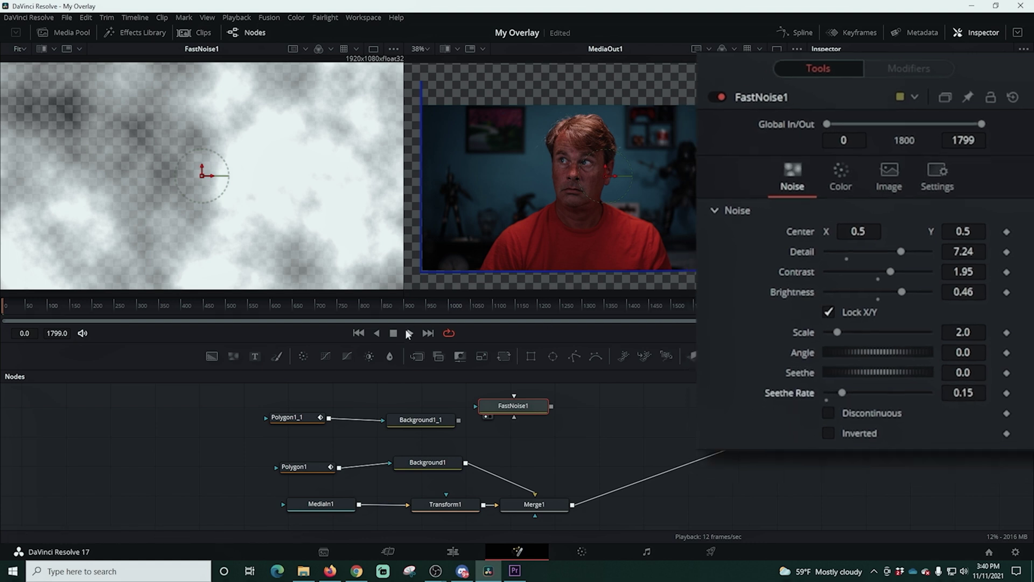
click(409, 333)
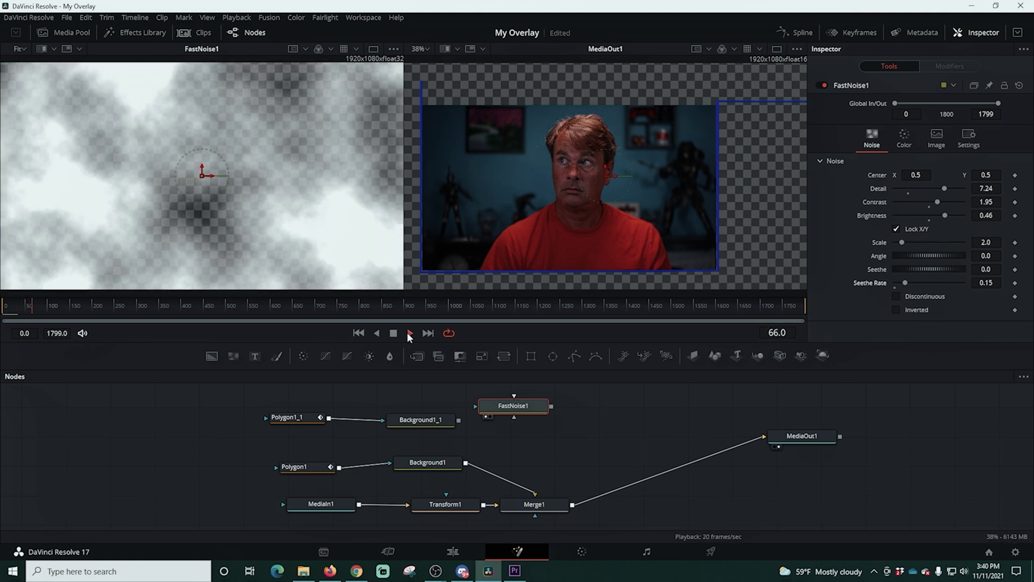
click(409, 333)
Insert FastNoise1 between Polygon1_1 and Background1_1 and preview the noisy teal border.
drag(525, 404, 462, 458)
key(1)
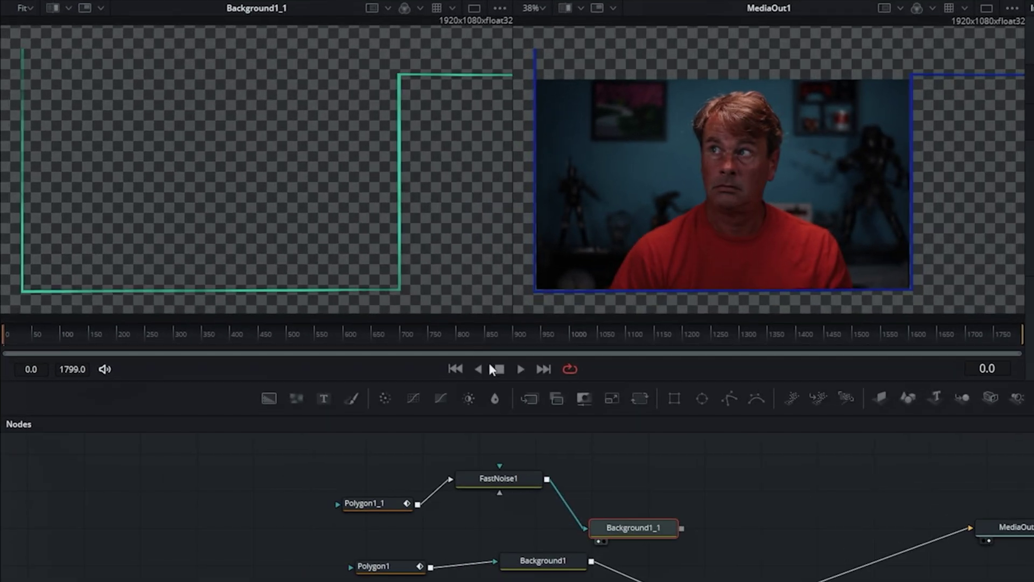
click(521, 369)
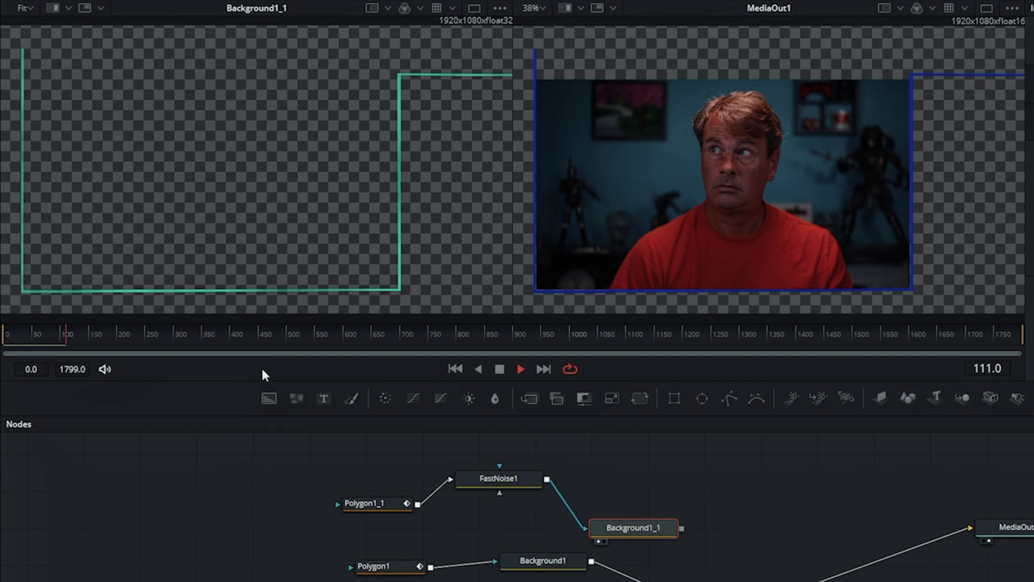
drag(512, 480, 518, 518)
drag(630, 522, 656, 501)
click(500, 369)
click(455, 369)
click(520, 368)
click(499, 369)
drag(501, 519, 479, 219)
Tune FastNoise1 to Detail 7.8, Contrast 2.97 and Brightness 0.02, detaching the polygon mask.
click(506, 516)
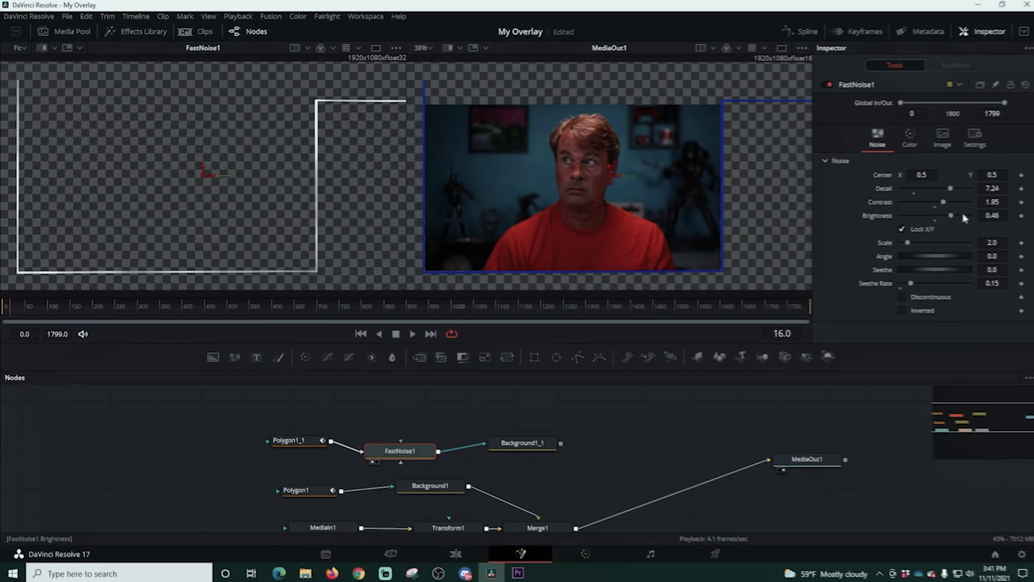
drag(892, 290, 859, 258)
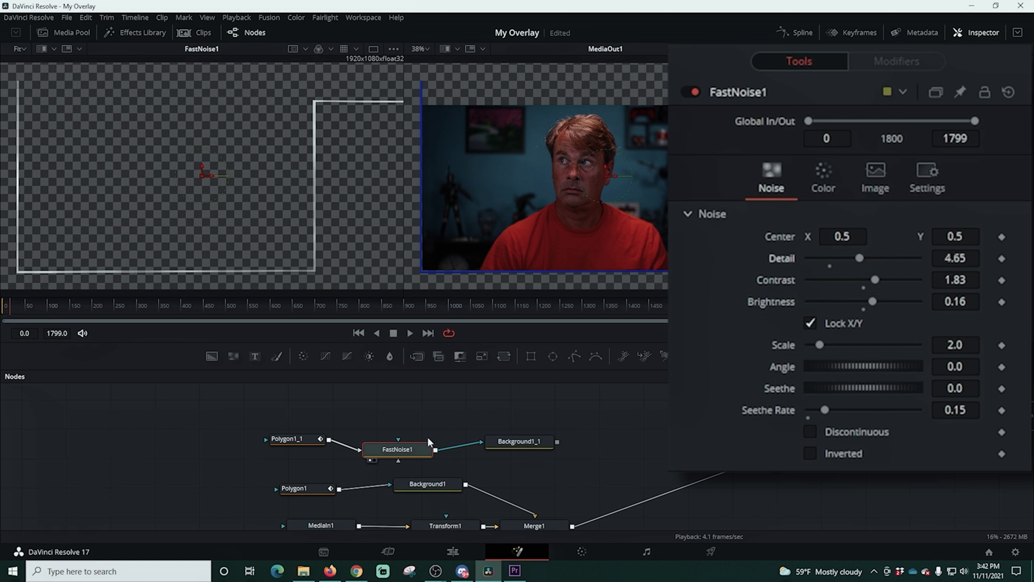
drag(397, 450, 405, 425)
drag(873, 278, 894, 258)
drag(873, 302, 864, 301)
drag(329, 439, 359, 424)
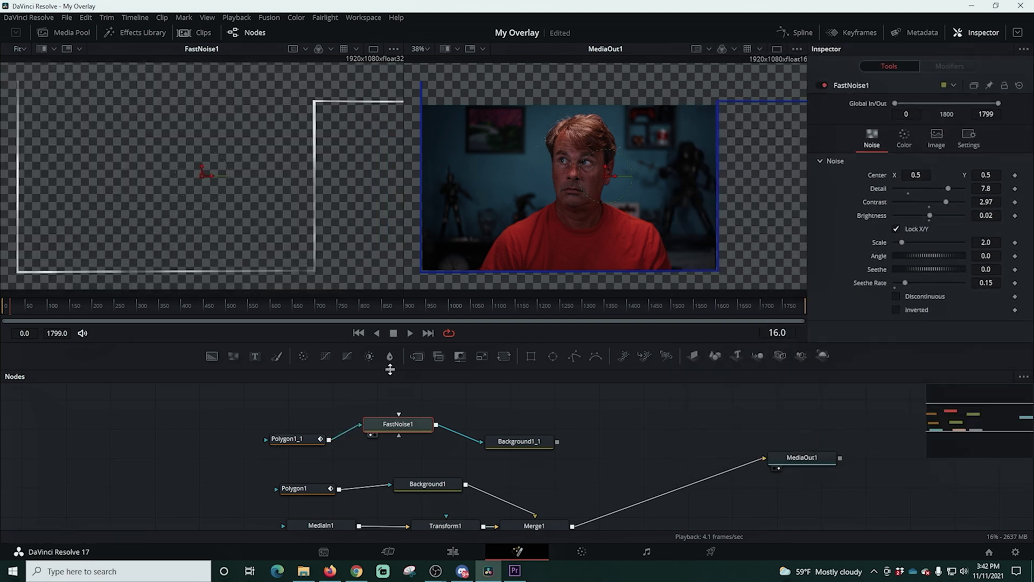
click(412, 332)
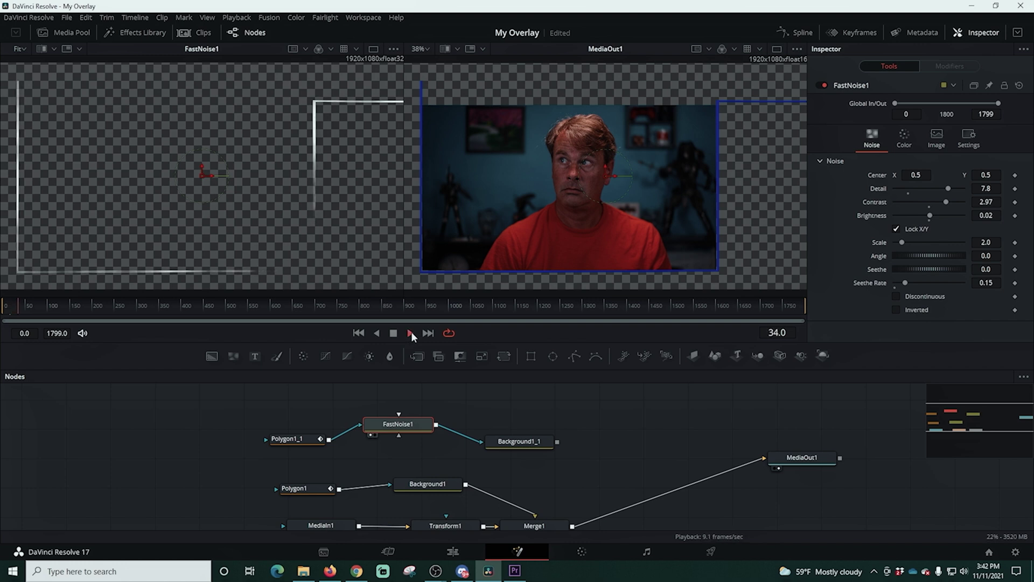
click(412, 332)
Preview Background1_1 and merge it onto Background1, creating Merge2.
click(519, 441)
key(1)
click(411, 334)
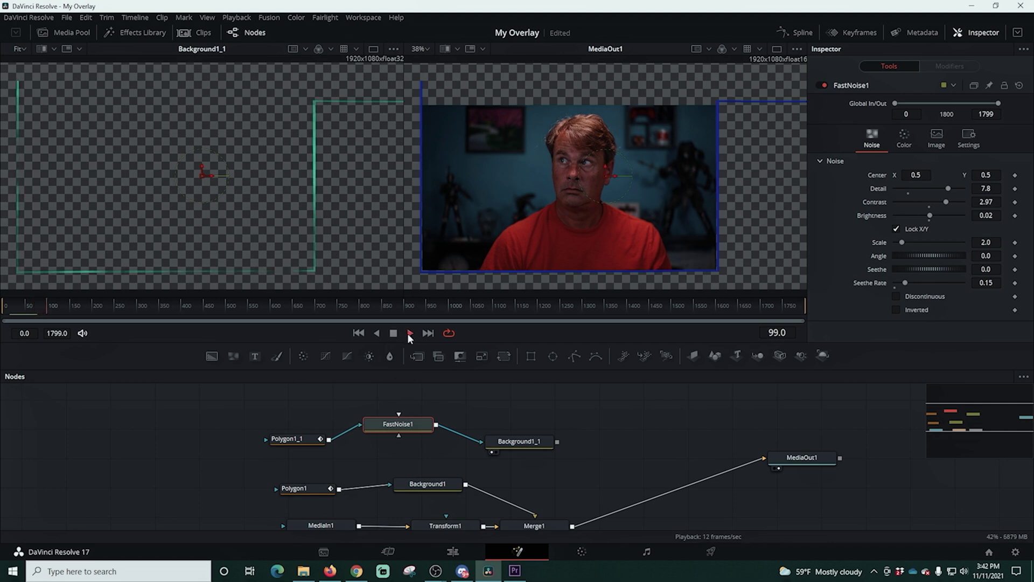
click(394, 334)
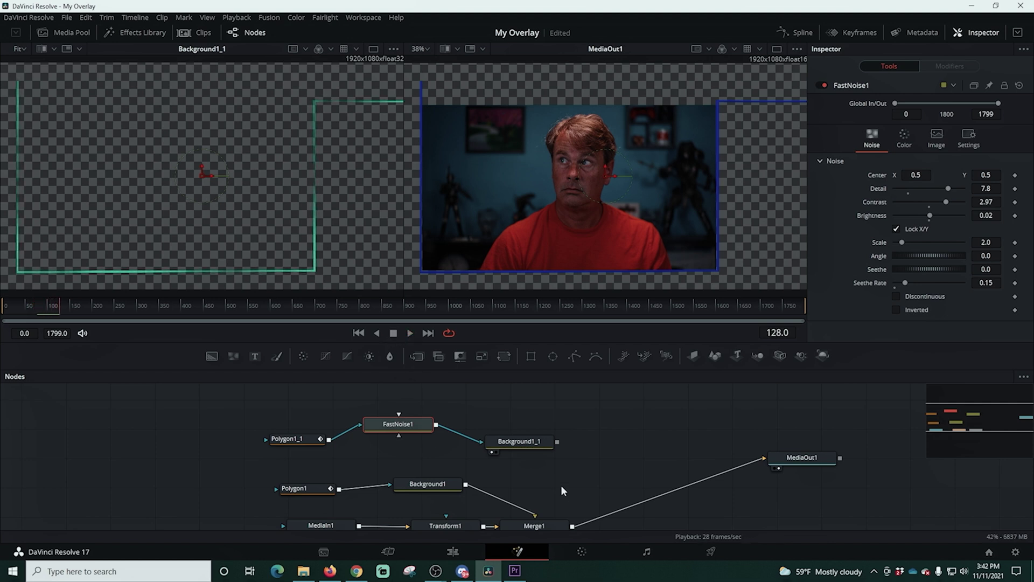
drag(557, 442, 467, 488)
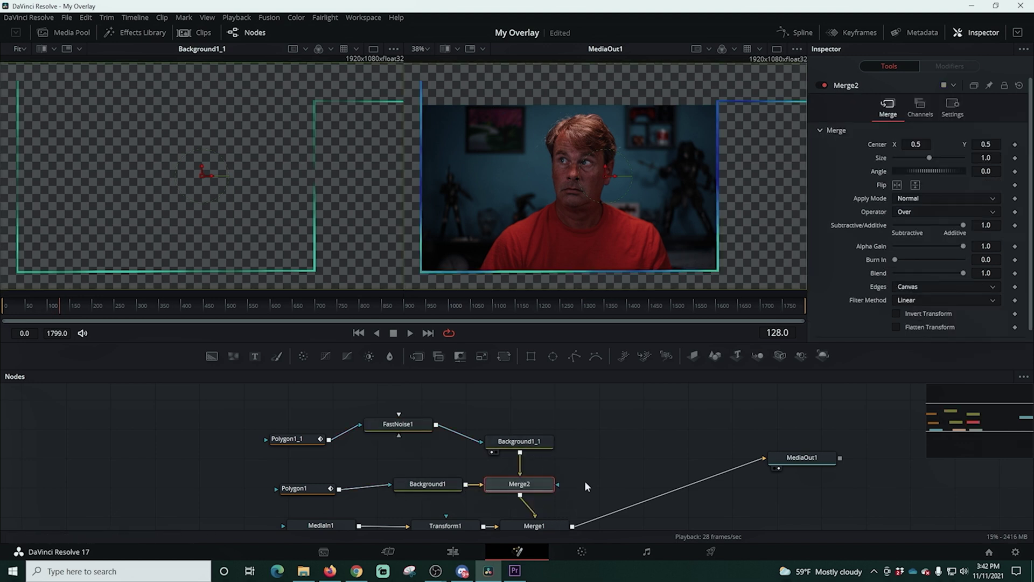
Play back the merged borders and move MediaIn1 and Transform1 to a lower row.
click(410, 333)
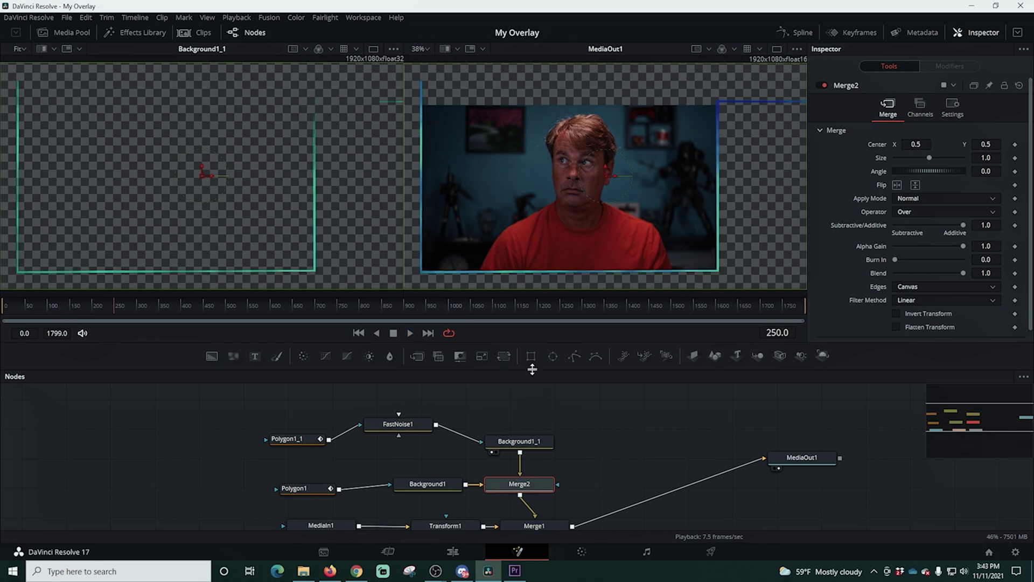
key(space)
drag(458, 343, 388, 241)
click(388, 334)
click(348, 383)
drag(323, 424, 344, 407)
drag(434, 426, 430, 446)
drag(344, 407, 338, 447)
Align Merge1, Background1_1, FastNoise1 and Polygon1_1, then shift the six border nodes far left.
drag(534, 425, 532, 451)
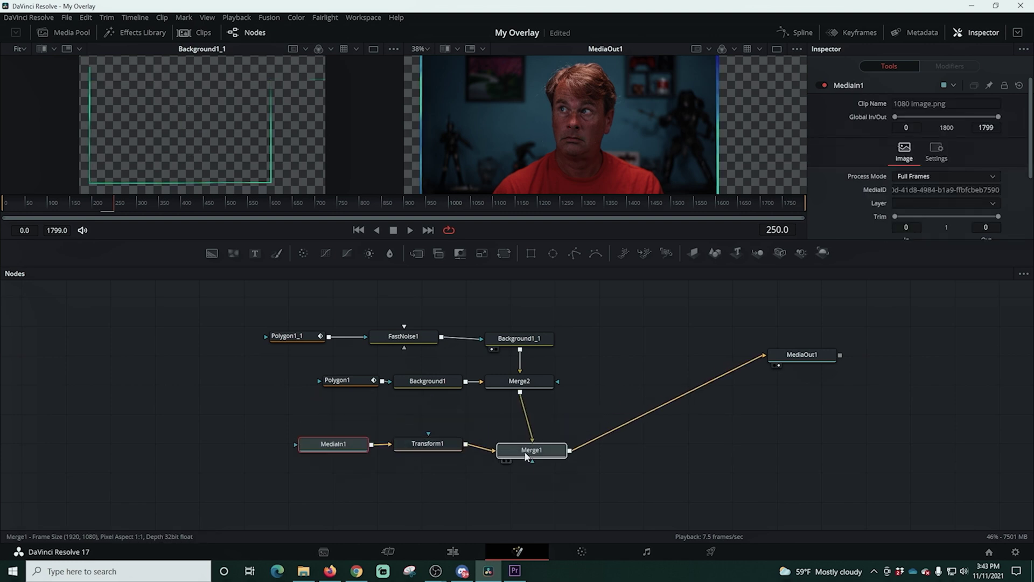
drag(519, 339, 518, 357)
drag(404, 337, 428, 355)
drag(305, 339, 351, 353)
click(351, 353)
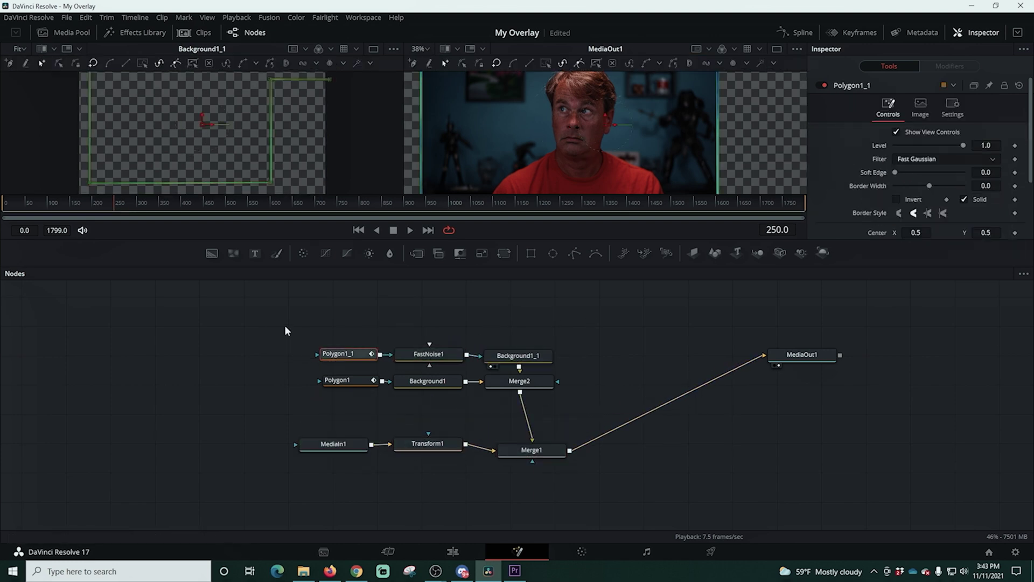
drag(286, 330, 579, 405)
drag(345, 381, 53, 391)
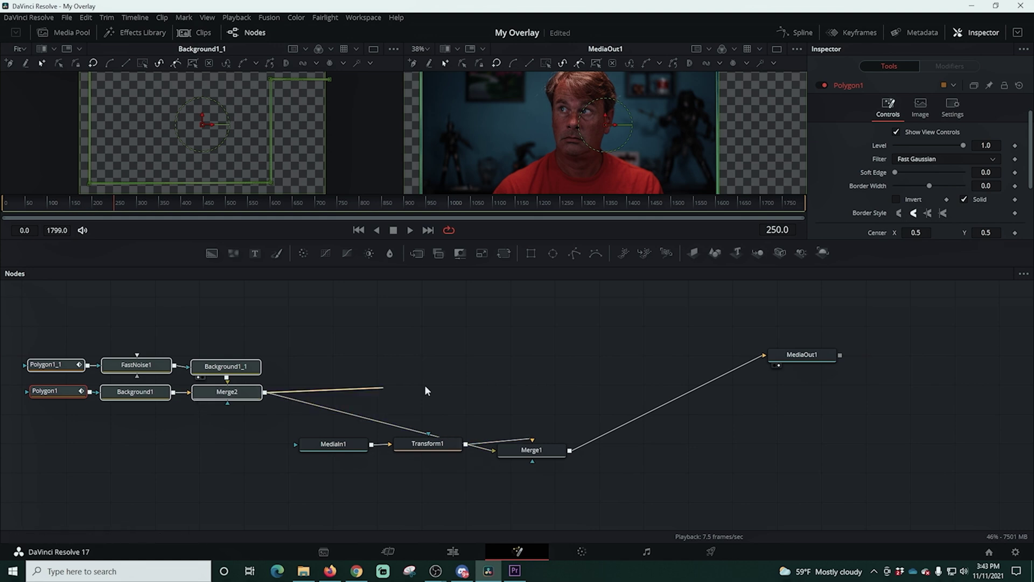
Connect Merge2 to MediaOut1 in place of Merge1 and park the video chain lower left.
drag(693, 389, 422, 381)
drag(265, 392, 762, 357)
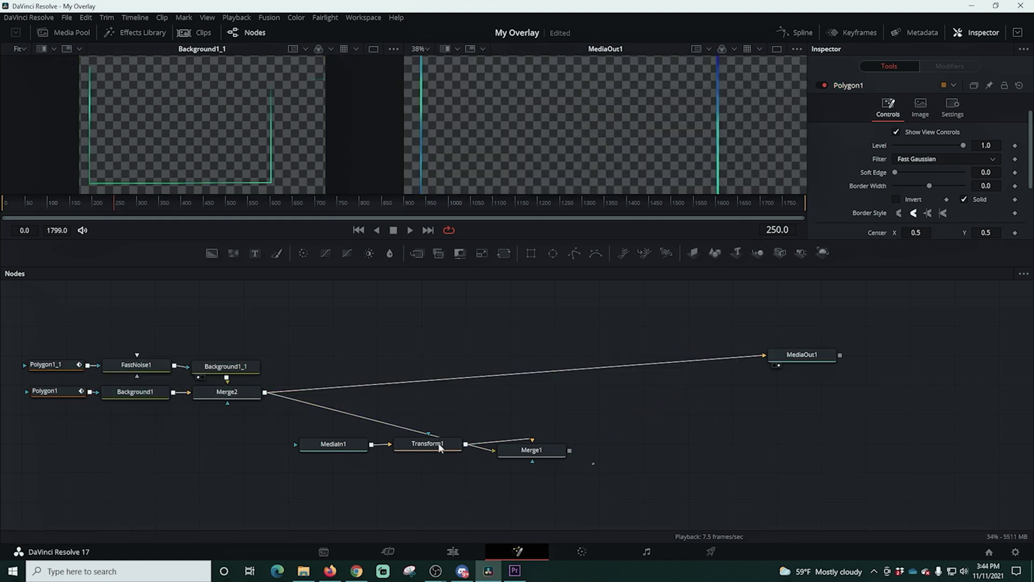
drag(617, 460, 49, 496)
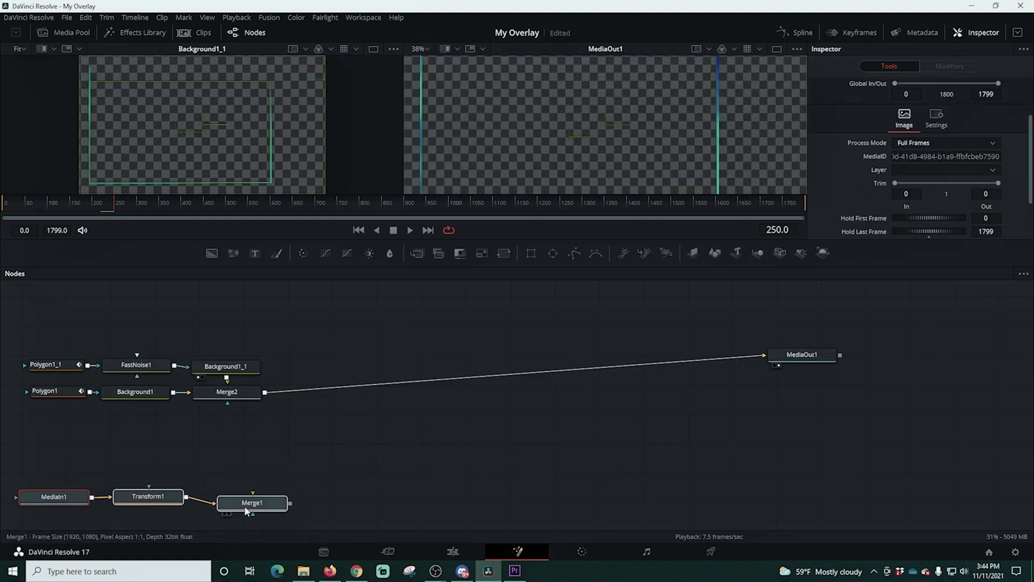
click(235, 501)
click(77, 499)
scroll(383, 449, up, 2)
Add Polygon2 and paste copies FastNoise1_1 and Background1_1_1 beside it.
drag(541, 265, 224, 423)
drag(129, 447, 230, 489)
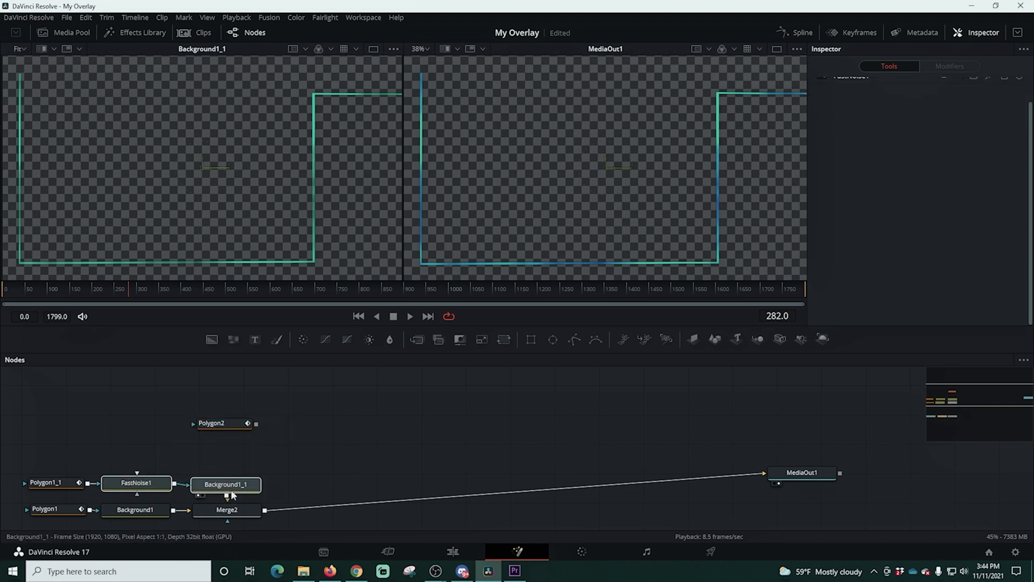
key(ctrl+c)
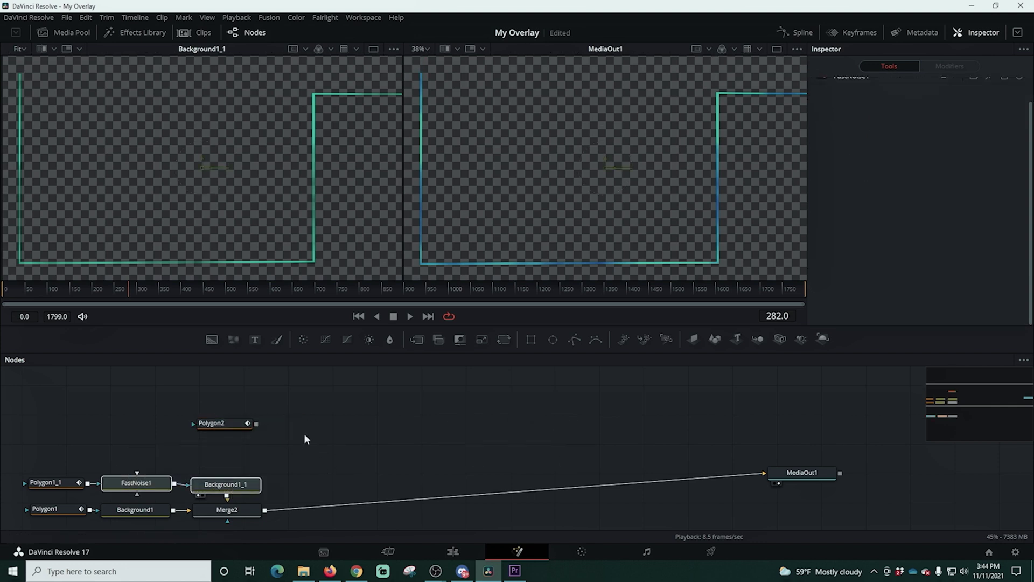
click(303, 432)
key(ctrl+v)
drag(299, 439, 292, 424)
drag(405, 425, 246, 224)
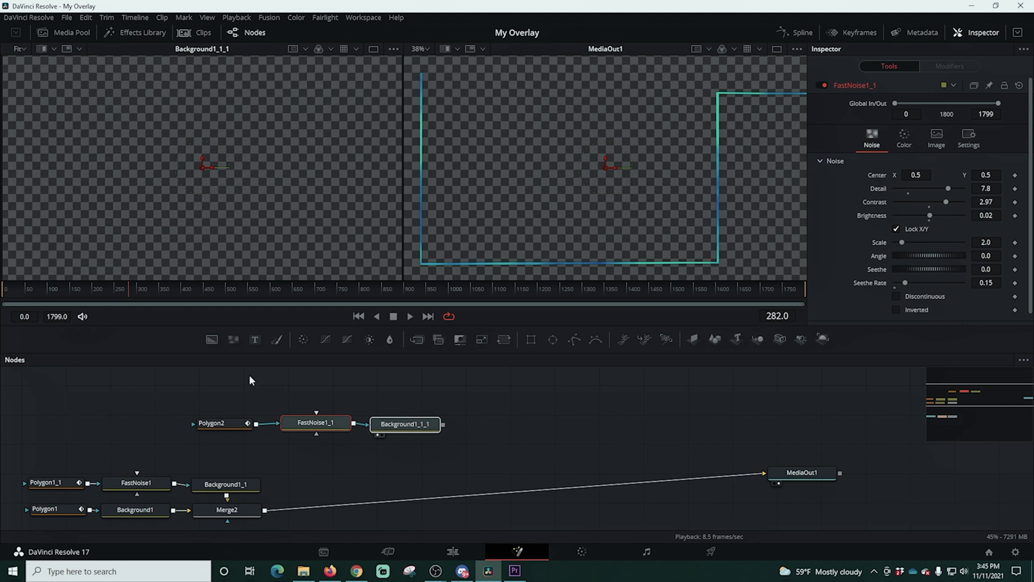
click(216, 422)
Draw a closed three-point accent line on Polygon2 with an upward step at its right end.
click(95, 106)
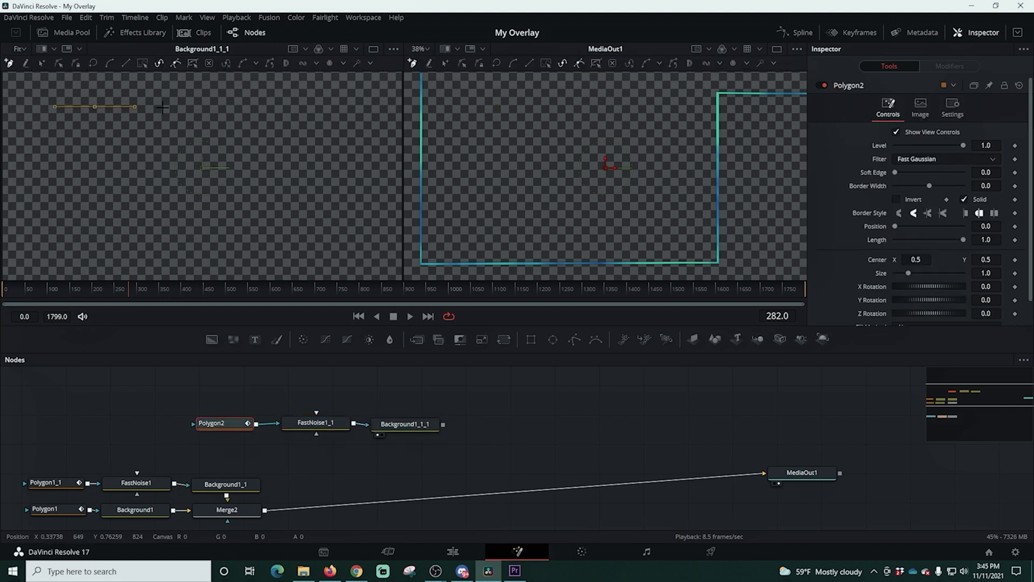
click(175, 106)
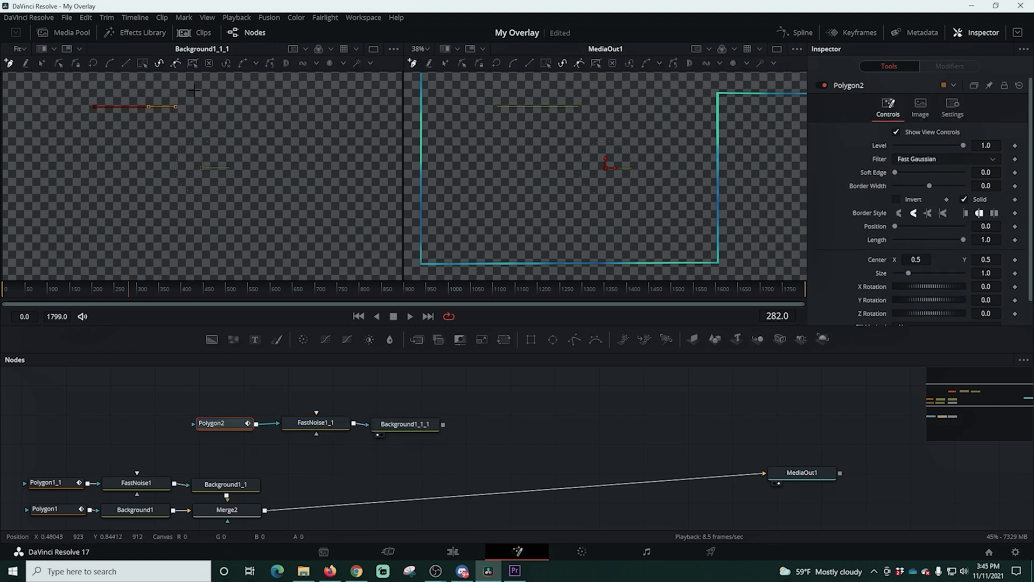
click(193, 87)
click(95, 106)
Select all of the accent line's points and move the shape up-left toward the frame's top-left.
click(173, 106)
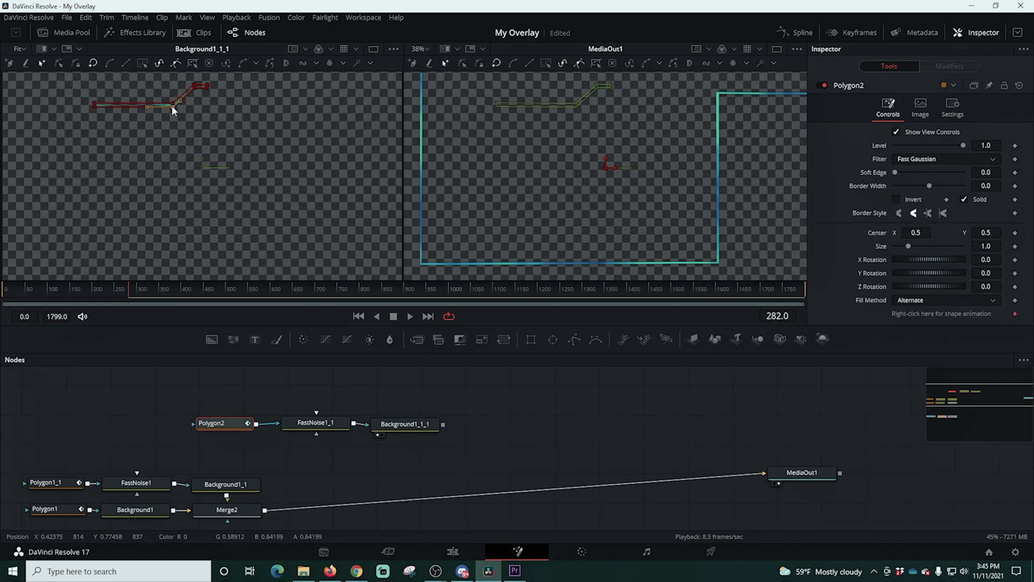
click(94, 104)
drag(569, 325, 568, 374)
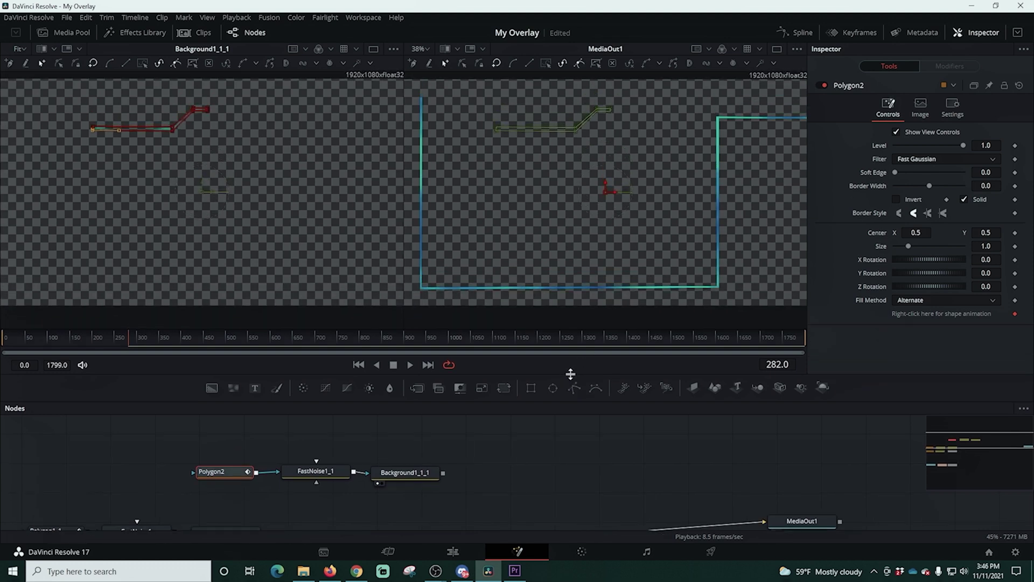
drag(65, 105, 287, 155)
drag(208, 111, 160, 90)
scroll(404, 431, down, 3)
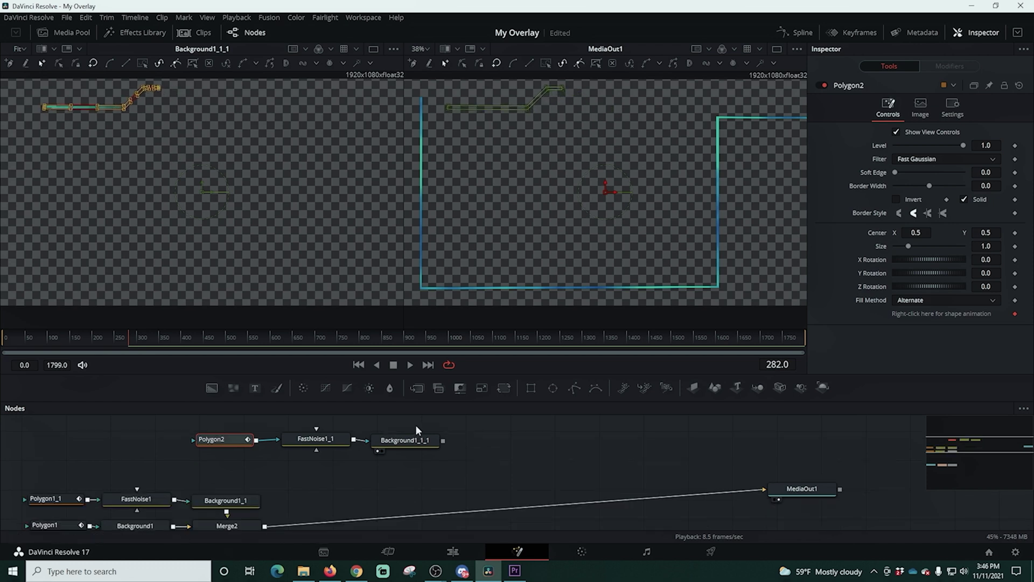
scroll(487, 452, down, 3)
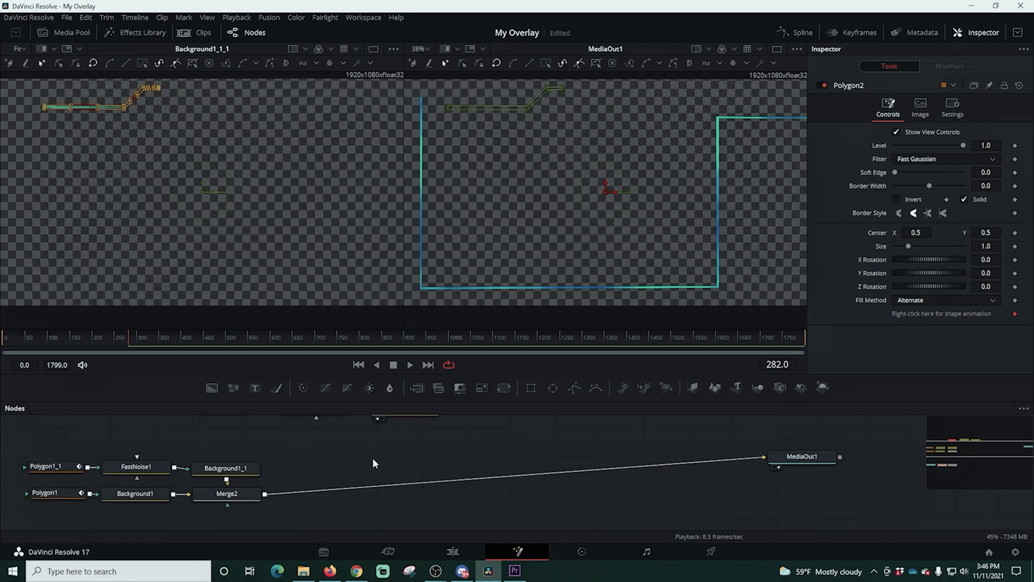
Reshape Polygon1_1's and Polygon1's top-left points so the border's top edge becomes a short stub.
click(57, 470)
drag(417, 100, 500, 98)
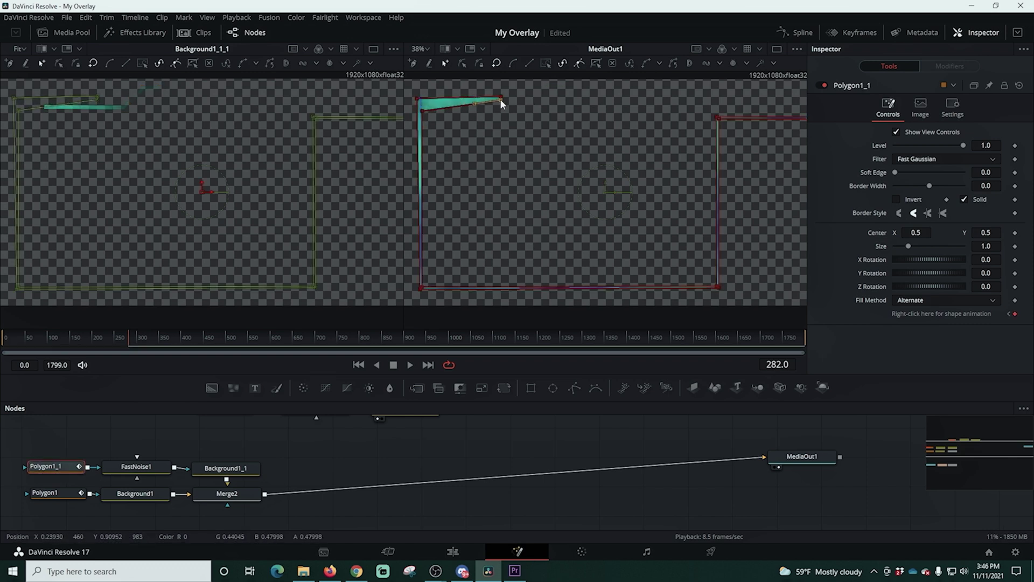
drag(422, 110, 419, 99)
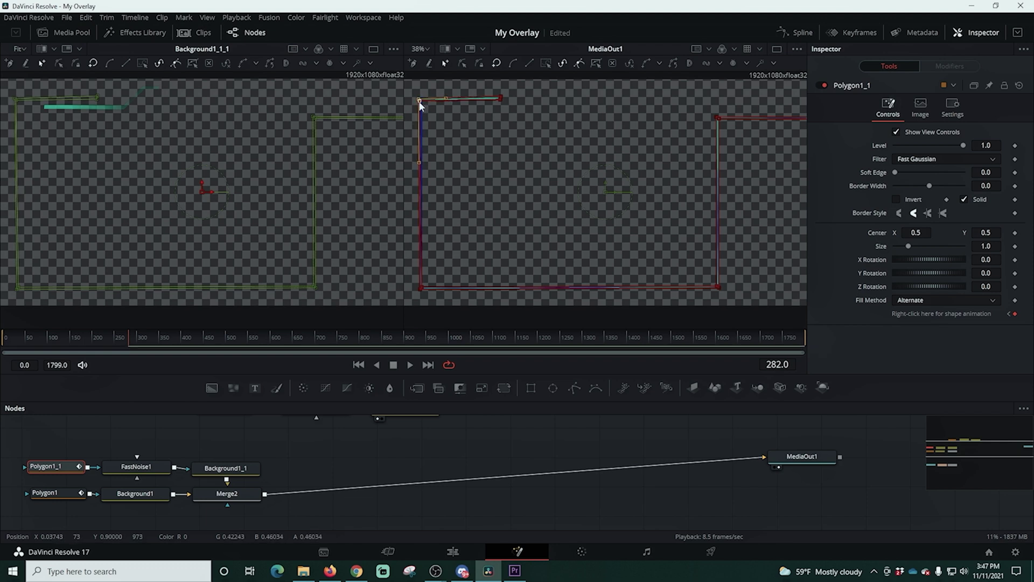
drag(419, 99, 417, 98)
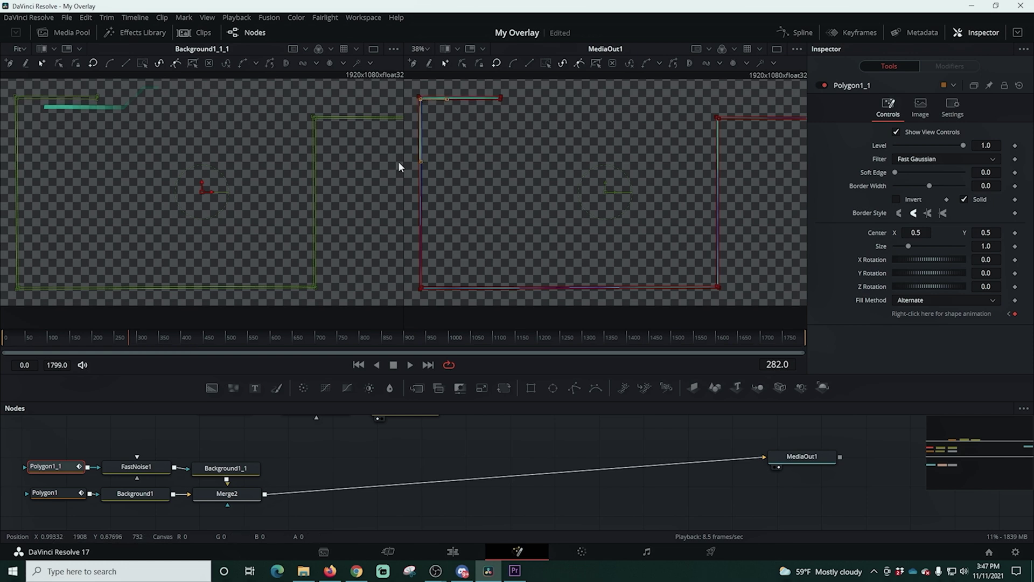
click(249, 469)
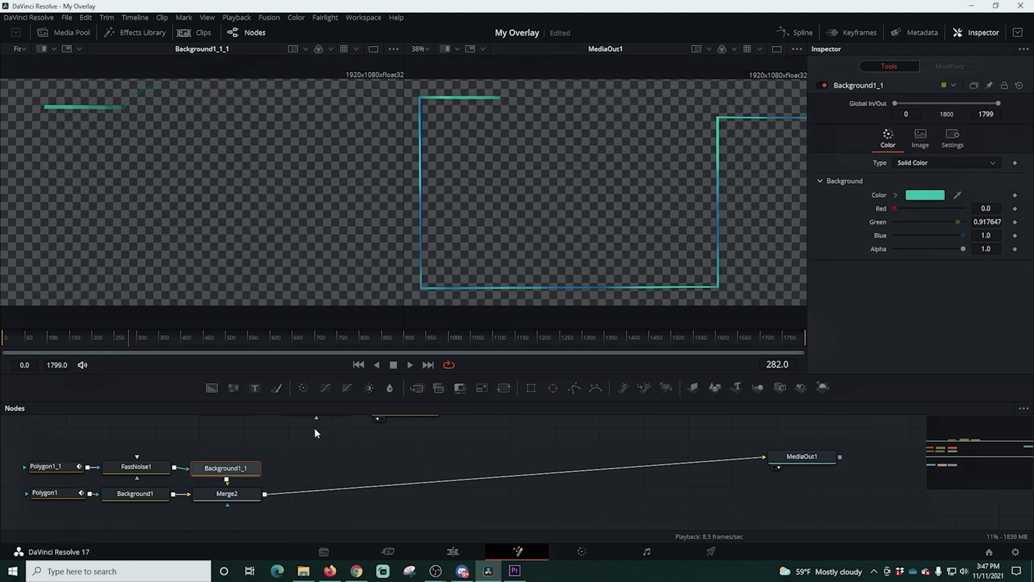
click(59, 493)
drag(496, 116, 501, 105)
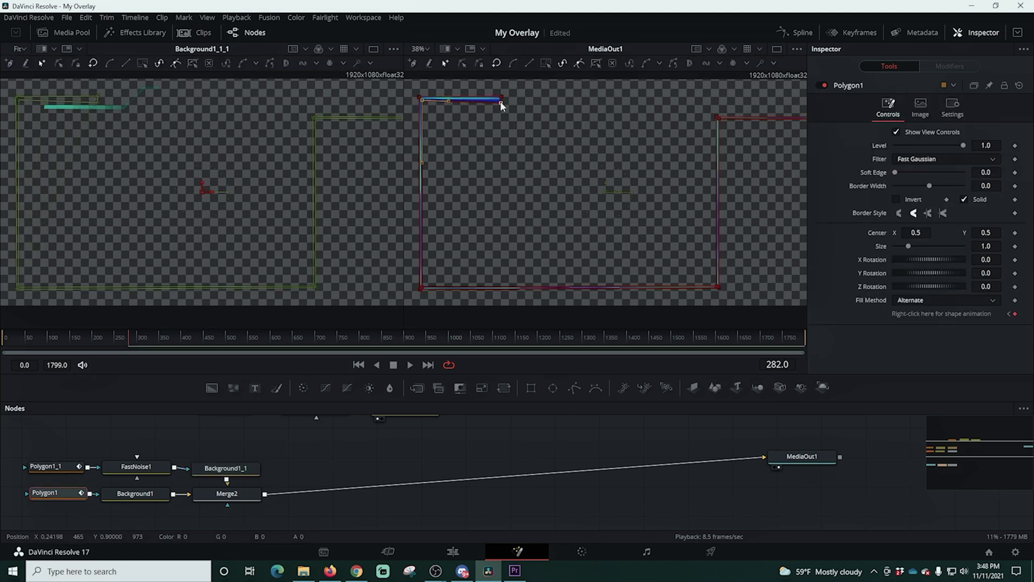
Merge Background1_1_1's accent line into the main composite, creating Merge3 after Merge2.
click(410, 364)
click(410, 365)
scroll(341, 446, up, 2)
click(397, 473)
scroll(478, 466, down, 1)
drag(443, 442, 266, 527)
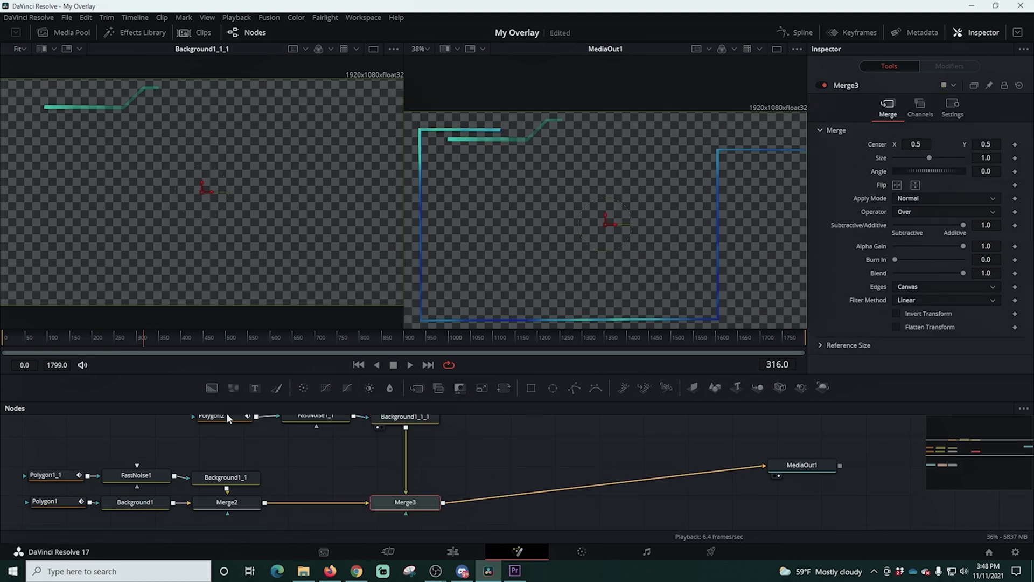
Shift the Polygon2 accent line right and down, and raise the border shapes' top-left corner slightly.
scroll(226, 418, up, 1)
click(229, 448)
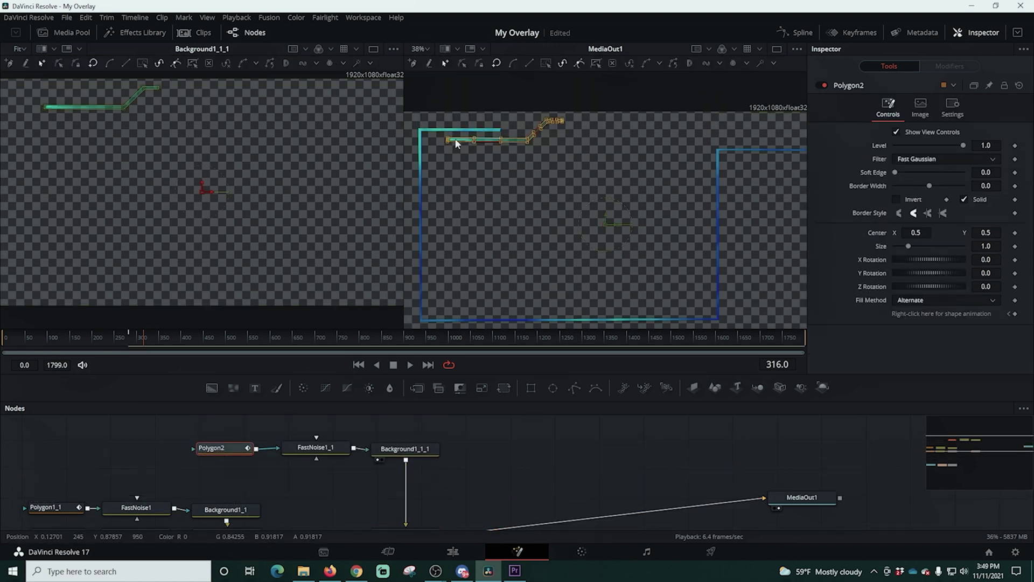
drag(445, 144, 470, 138)
scroll(51, 479, down, 1)
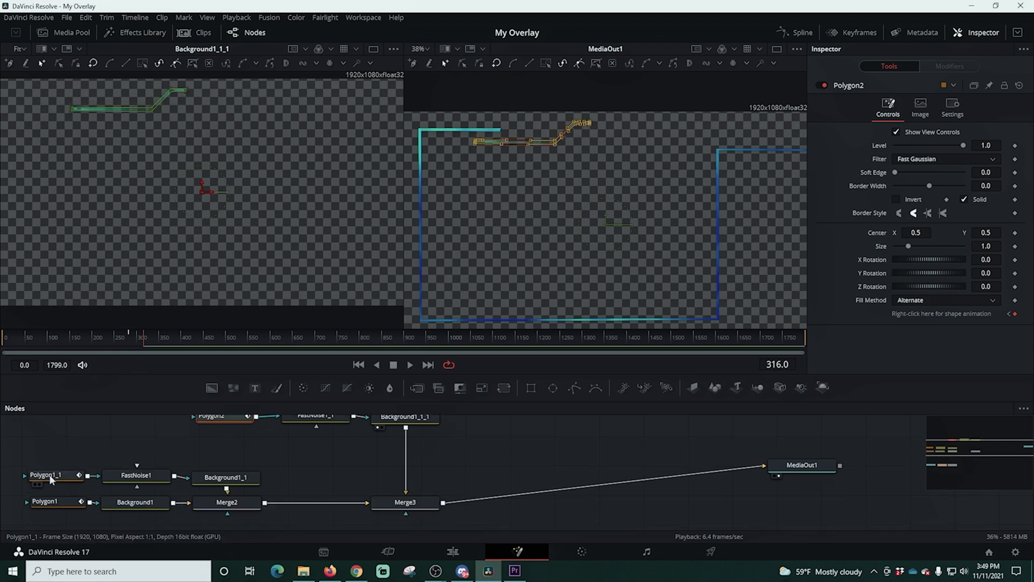
click(45, 501)
ctrl+click(51, 475)
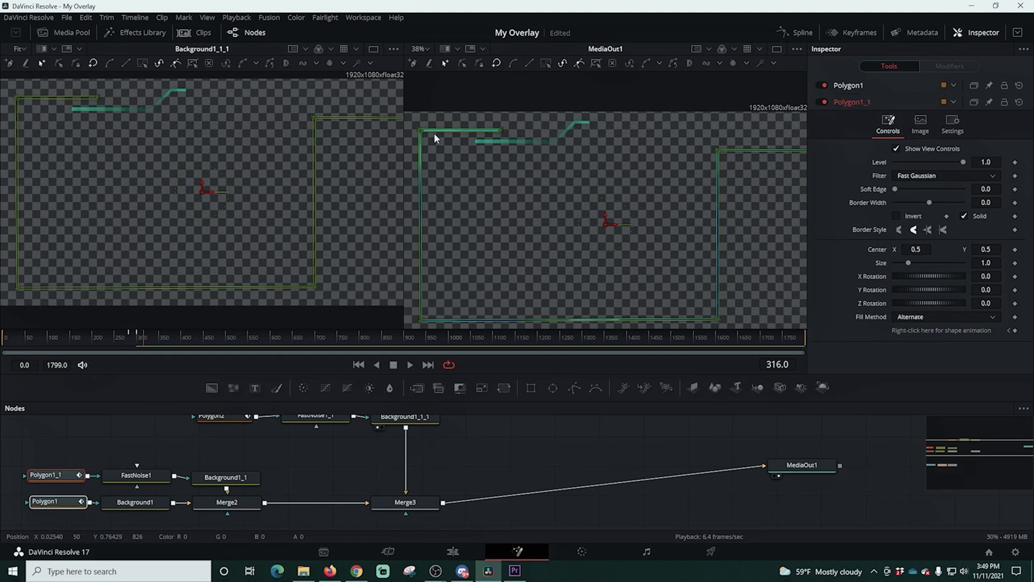
drag(418, 130, 420, 122)
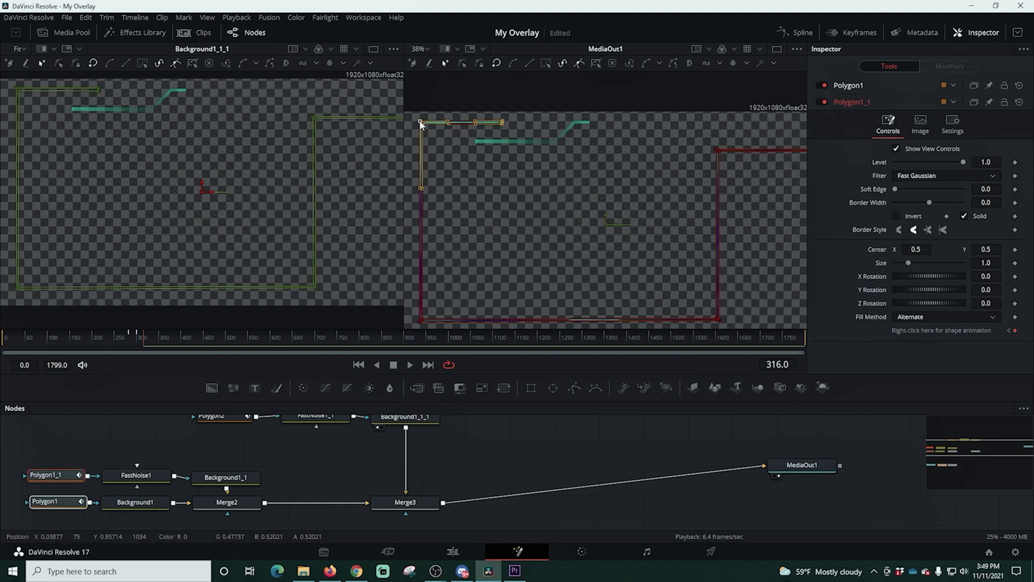
scroll(249, 448, down, 1)
scroll(175, 445, up, 3)
Fine-tune the accent line's end points, then raise the whole line slightly below the top edge.
click(211, 480)
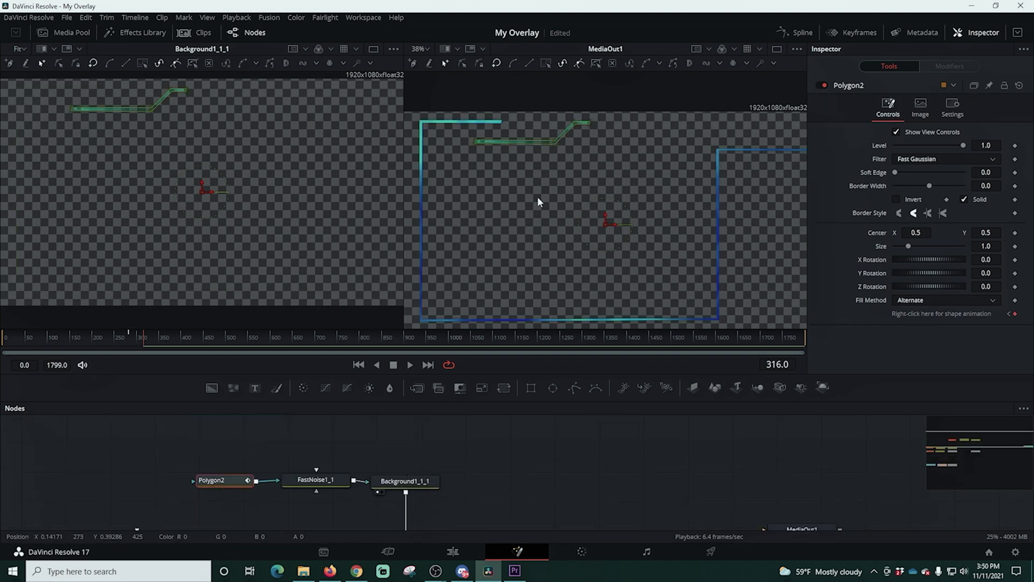
click(475, 143)
drag(475, 142, 472, 143)
click(590, 126)
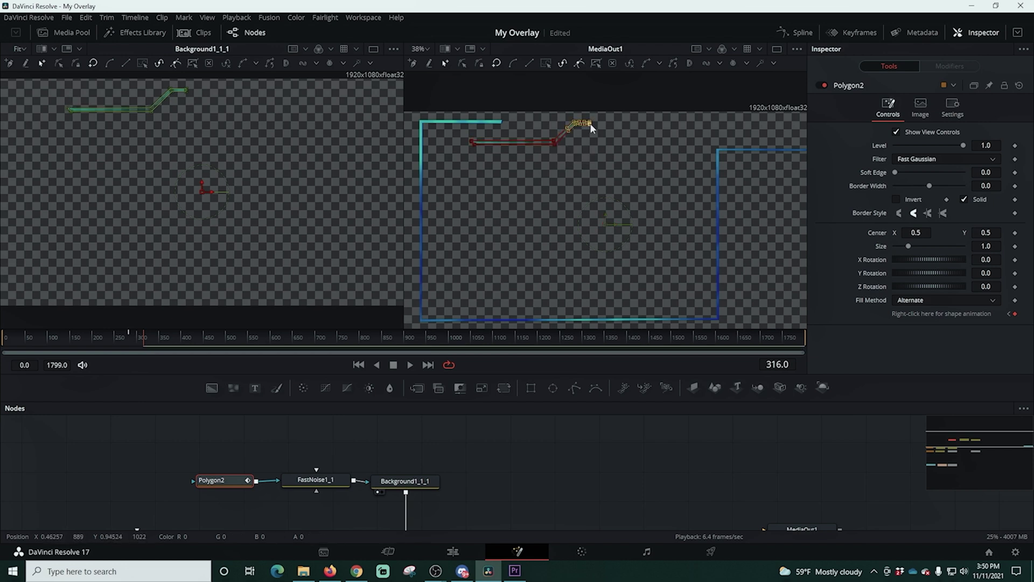
drag(616, 127, 580, 123)
drag(471, 142, 475, 147)
key(ctrl+a)
drag(590, 126, 590, 119)
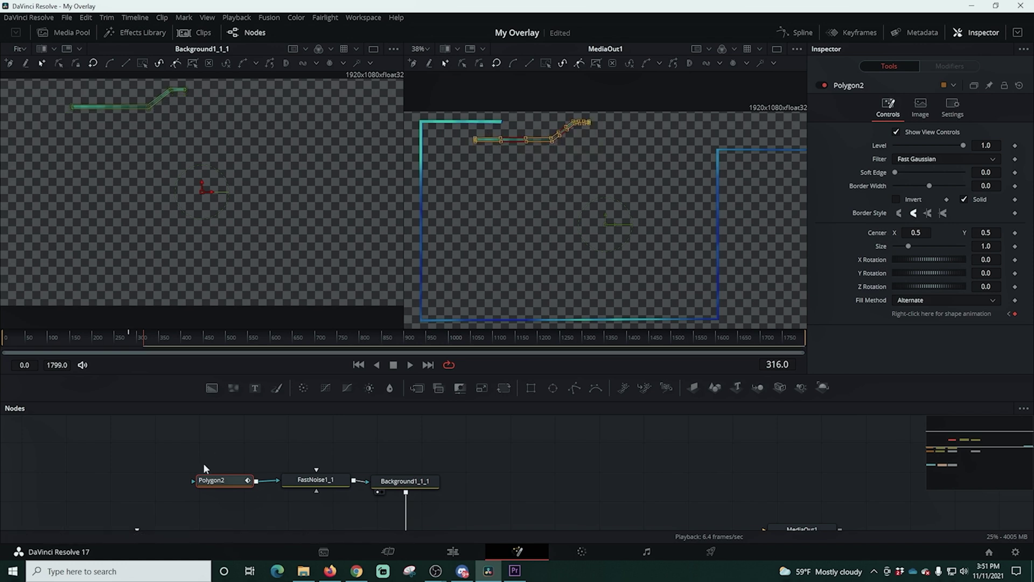
click(213, 495)
click(218, 481)
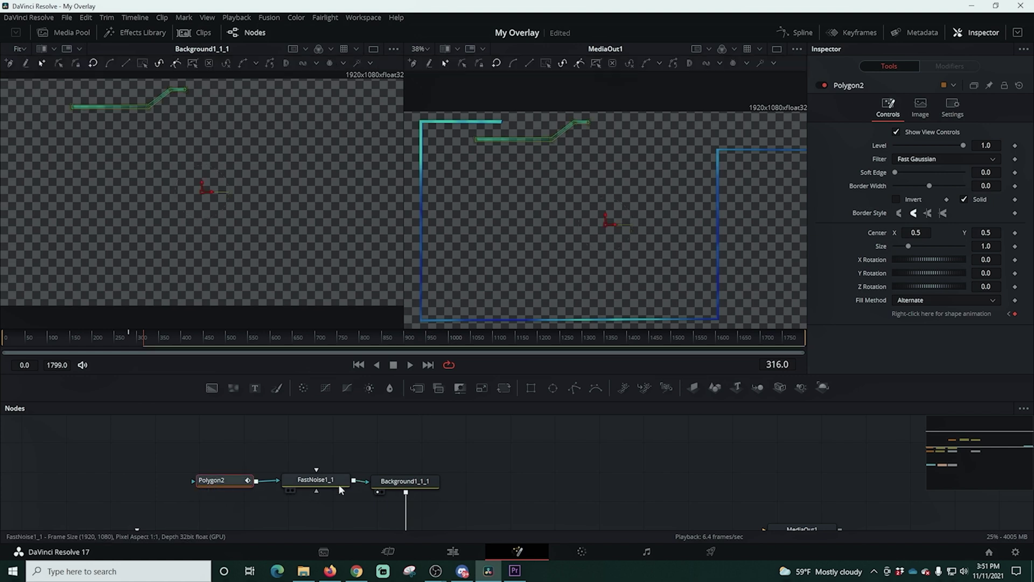
ctrl+click(401, 480)
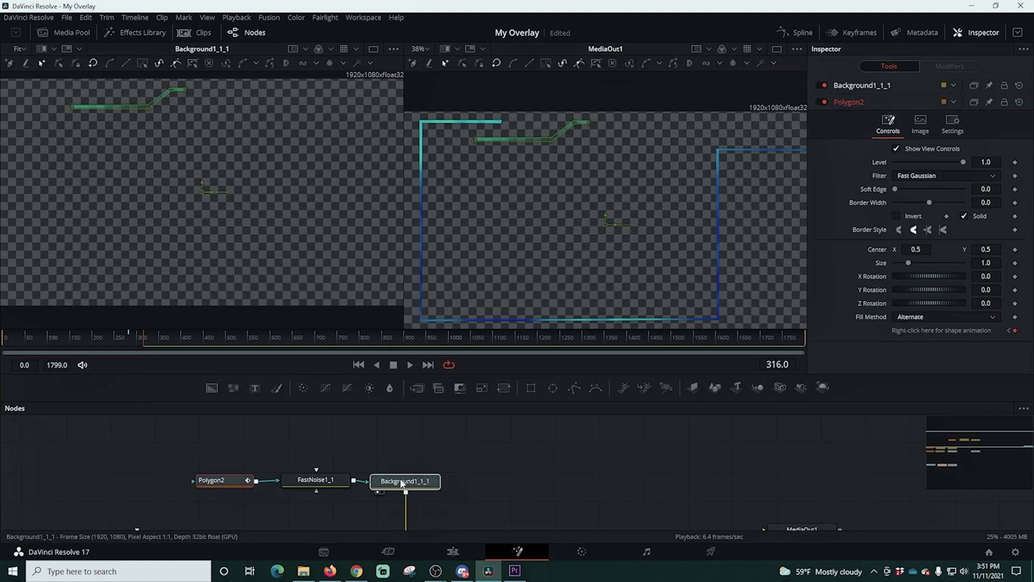
Paste copies of the accent line nodes and connect Polygon2_1 into Background1_1_1_1.
click(424, 445)
key(ctrl+v)
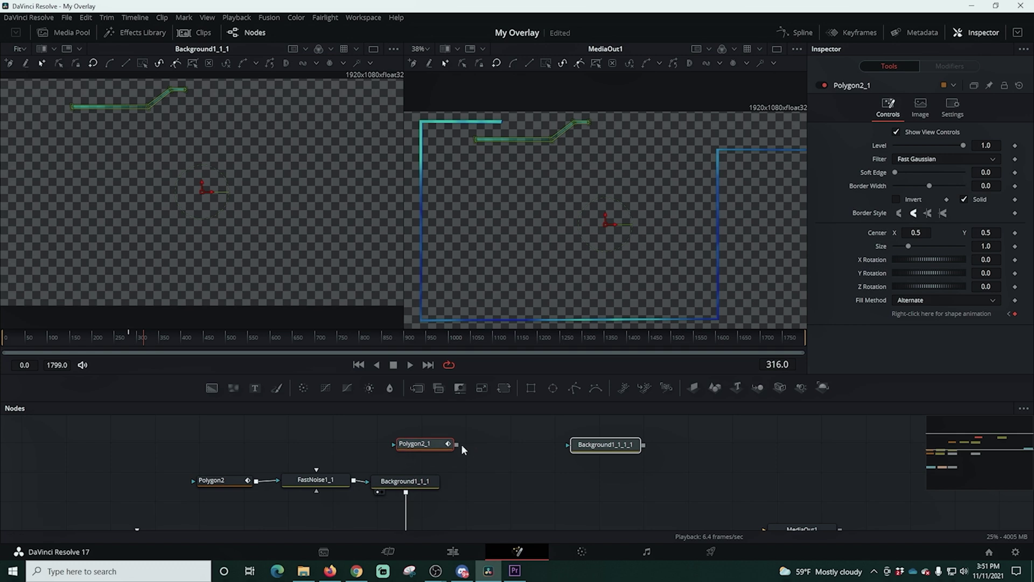
drag(456, 444, 406, 448)
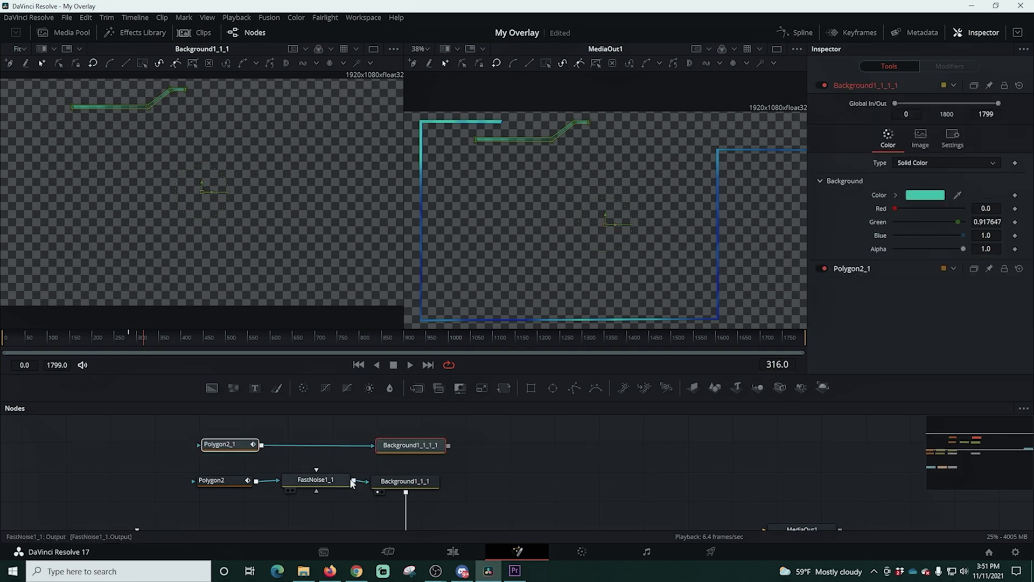
scroll(331, 497, down, 2)
scroll(331, 497, up, 2)
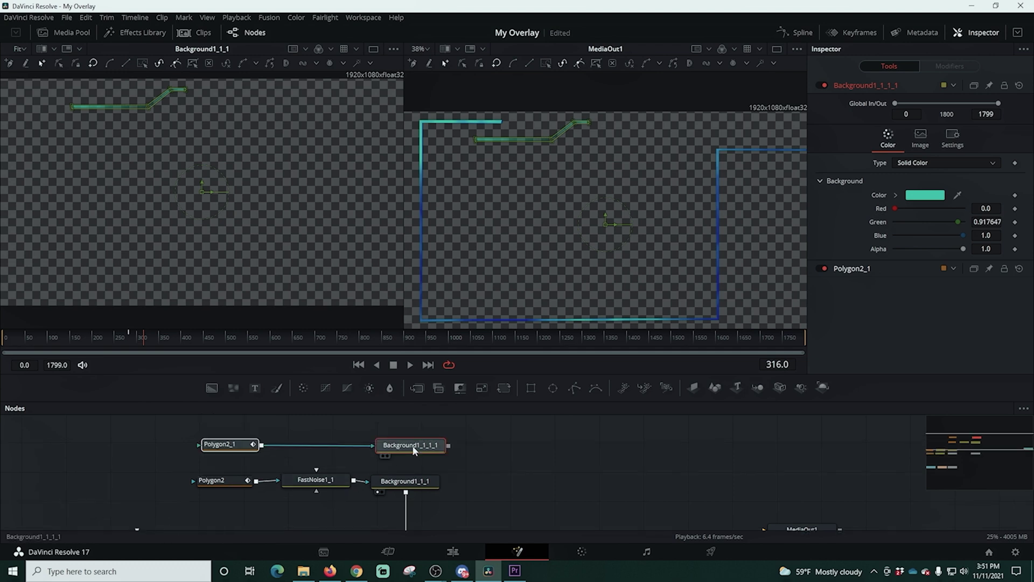
Set Background1_1_1_1's colour to pure blue #0000ff and place the copies below the Polygon2 row.
click(924, 196)
click(538, 190)
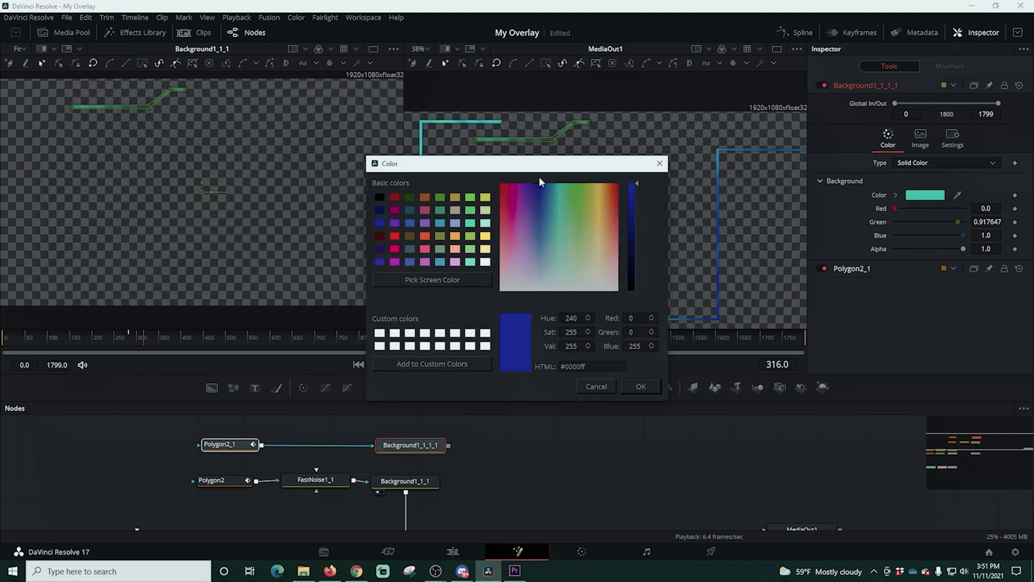
click(638, 387)
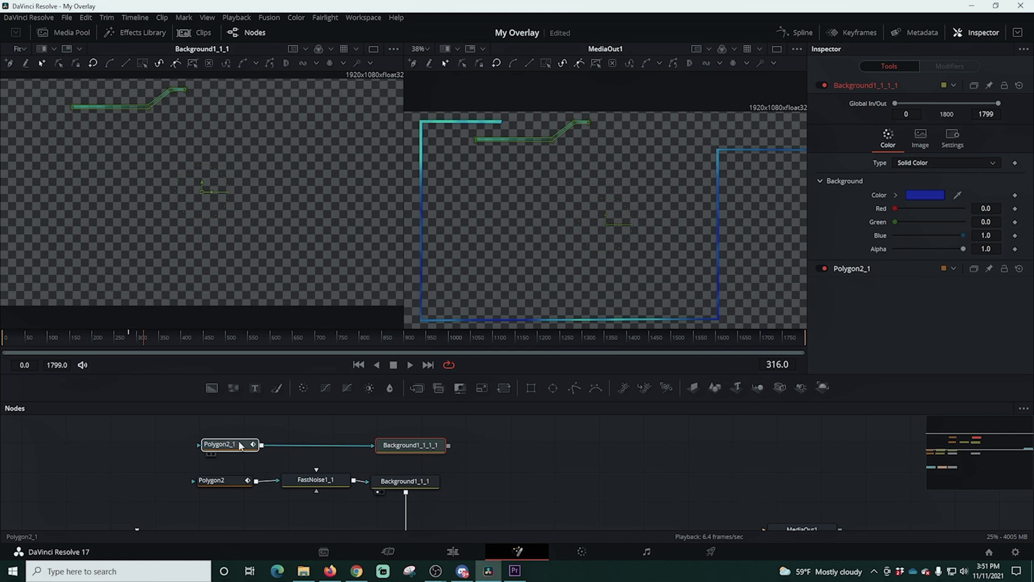
drag(240, 445, 206, 510)
Merge the teal accent line with the blue copy as Merge4, wire it into Merge3, and shift the group left.
scroll(574, 462, down, 2)
scroll(558, 467, up, 1)
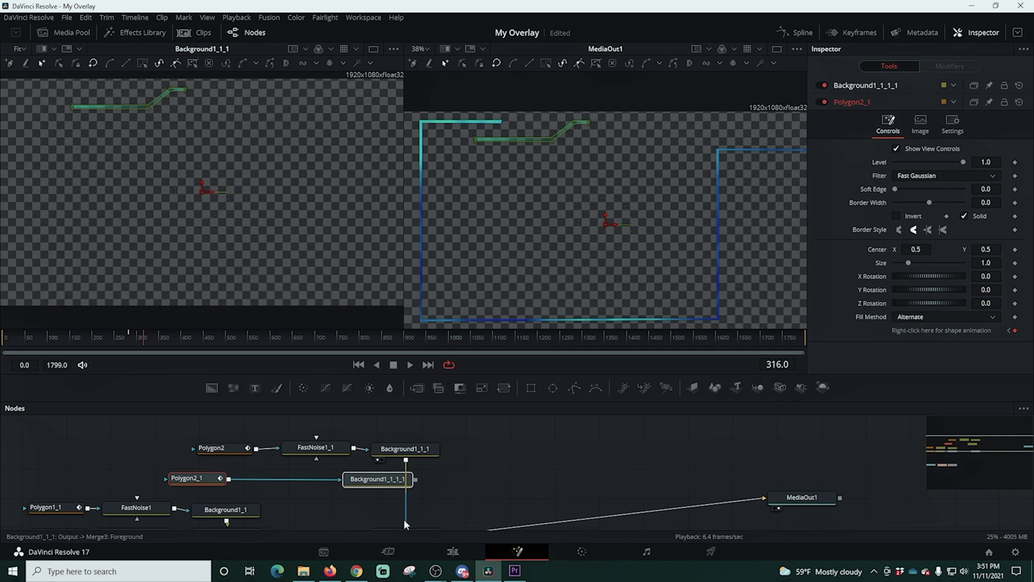
drag(405, 522, 415, 479)
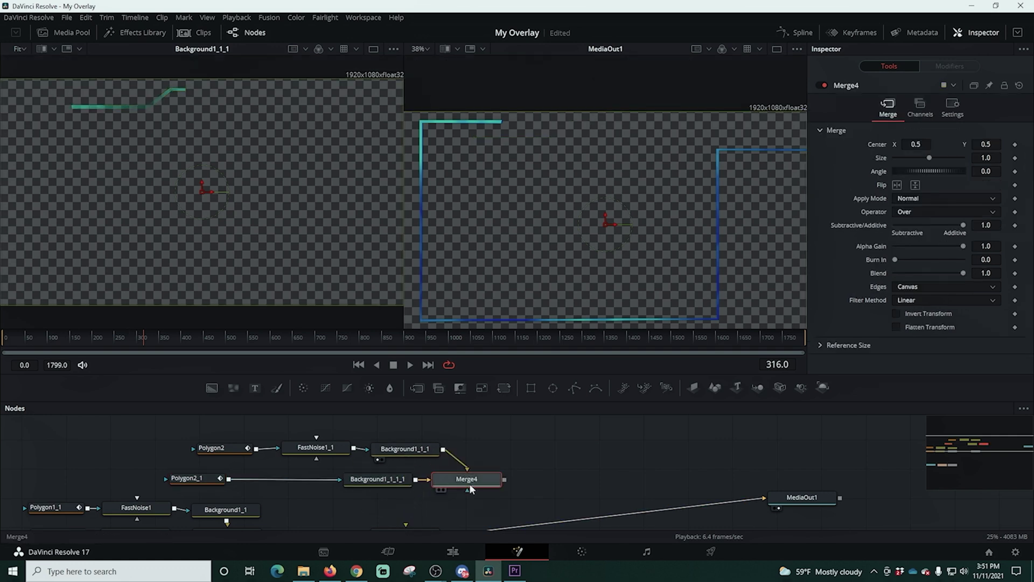
scroll(460, 486, down, 1)
drag(483, 461, 406, 496)
scroll(406, 496, up, 1)
drag(212, 482, 313, 485)
drag(169, 418, 221, 475)
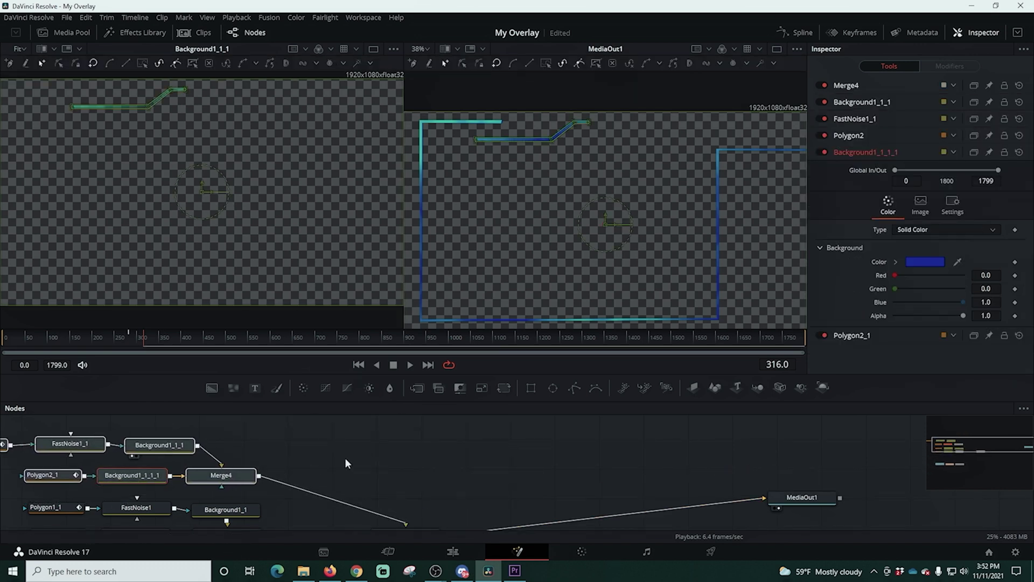
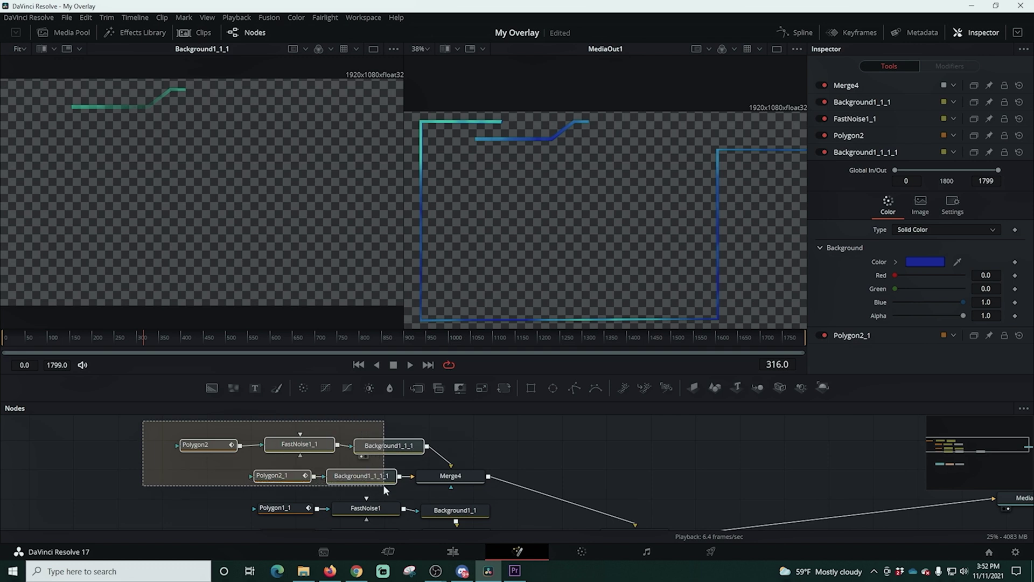
Copy the five accent-line nodes and paste the duplicate branch up and to the right.
right_click(383, 448)
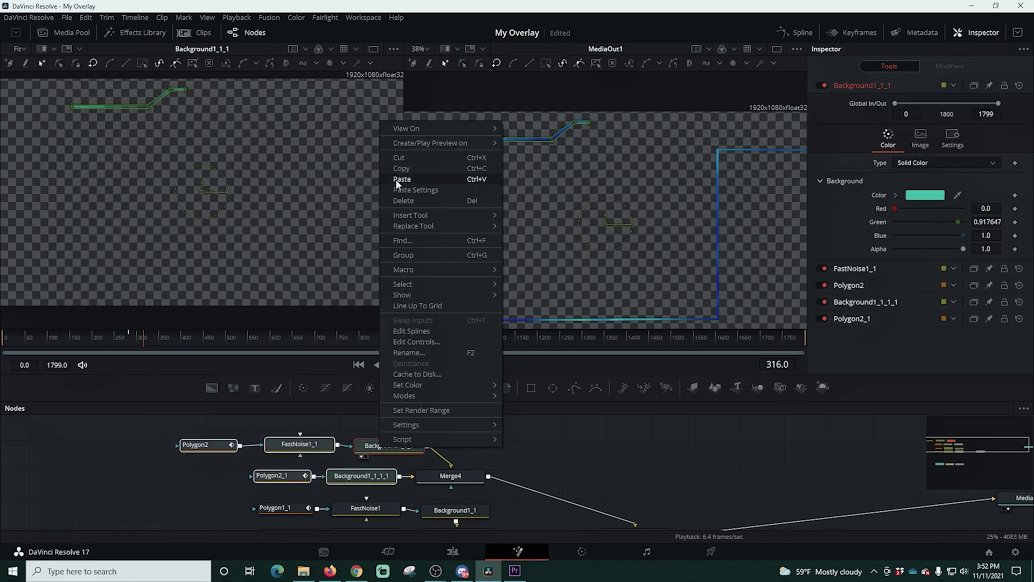
click(547, 447)
click(547, 447)
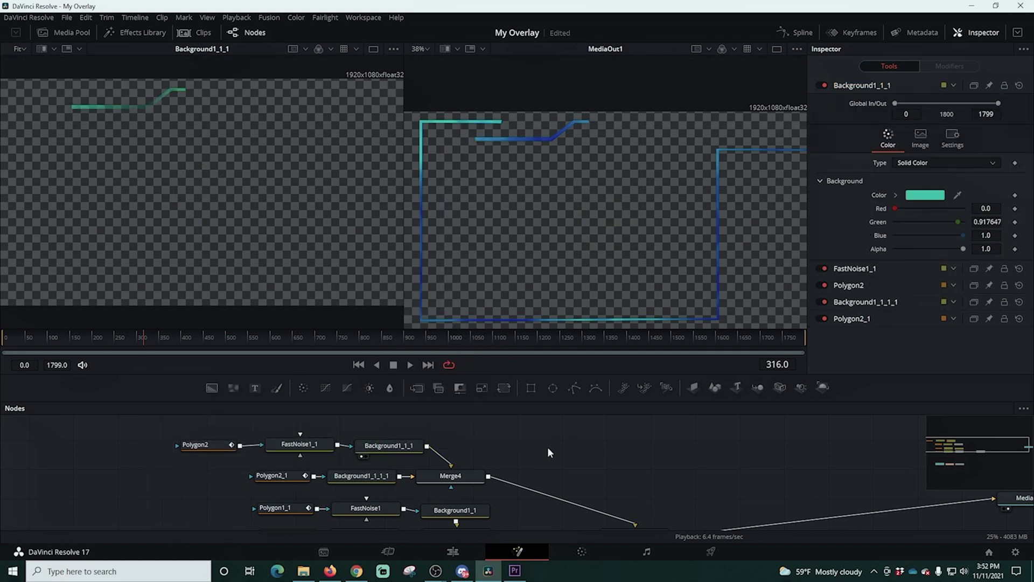
key(ctrl+v)
drag(547, 447, 649, 432)
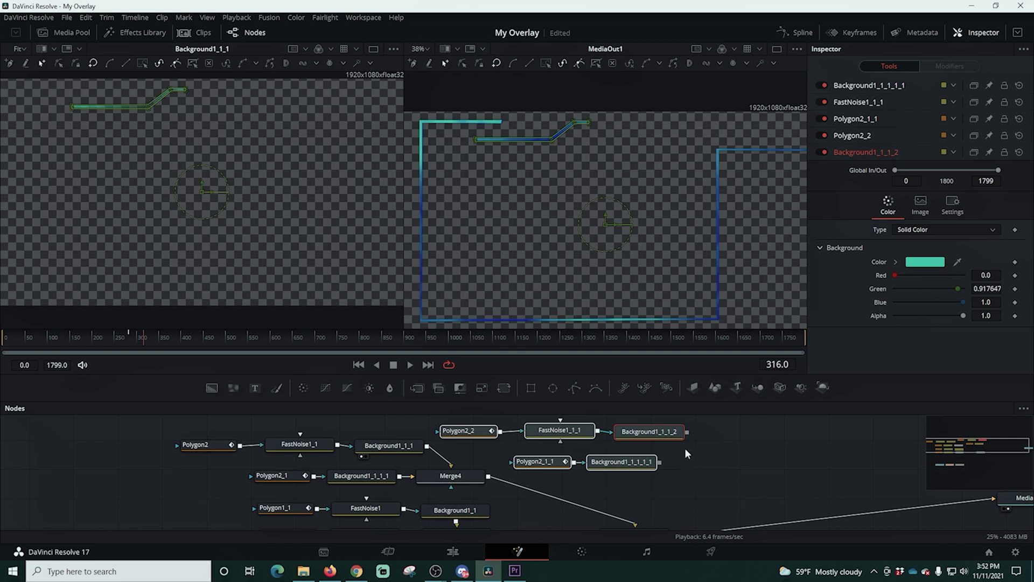
Merge the pasted branch with the other background in Merge5, and feed that into Merge3 through Merge6.
drag(688, 431, 661, 462)
scroll(689, 488, down, 2)
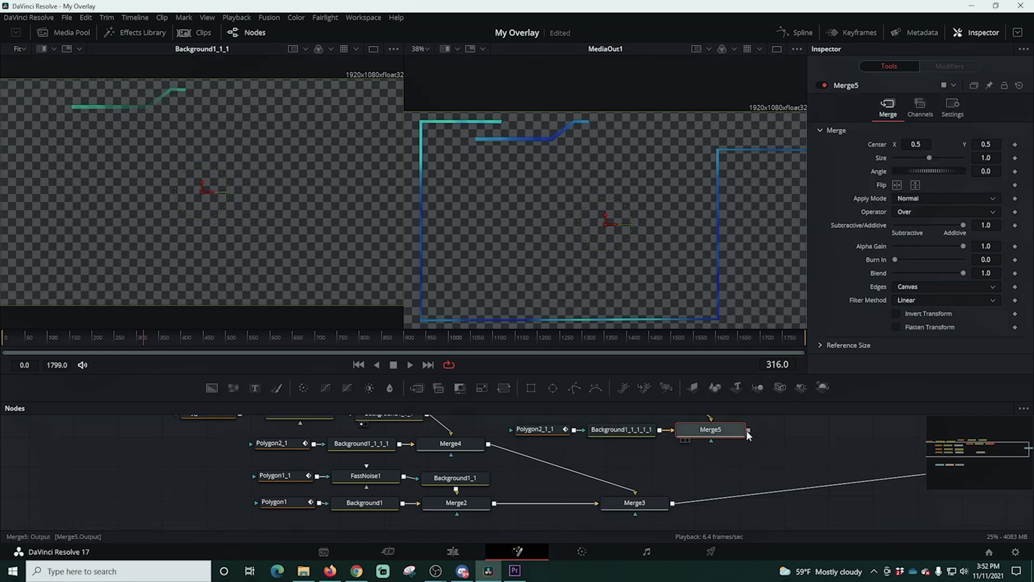
drag(735, 448, 676, 507)
scroll(671, 464, up, 2)
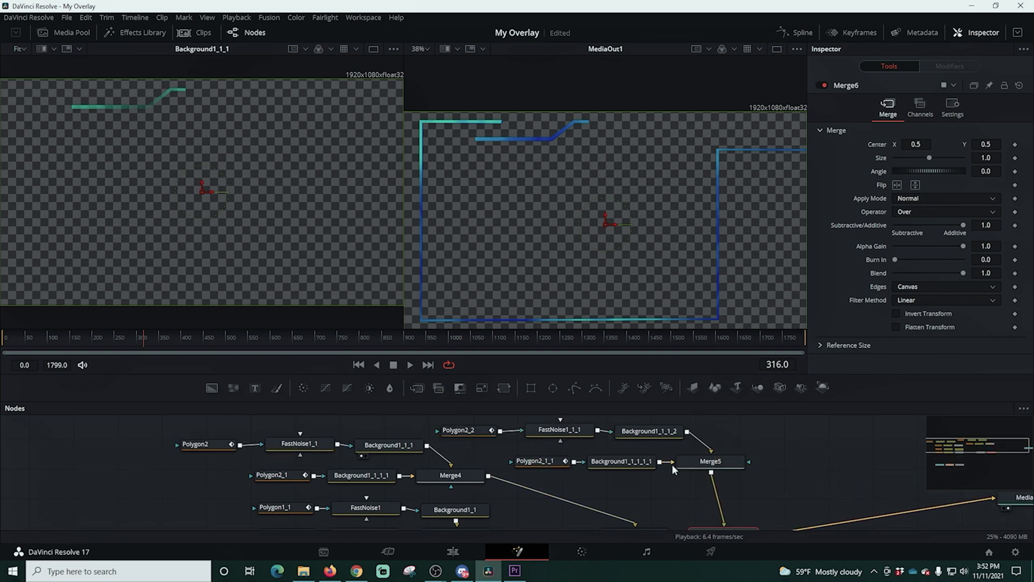
Shift the points of the pasted Polygon2_2 and Polygon2_1_1 line to the right.
click(461, 429)
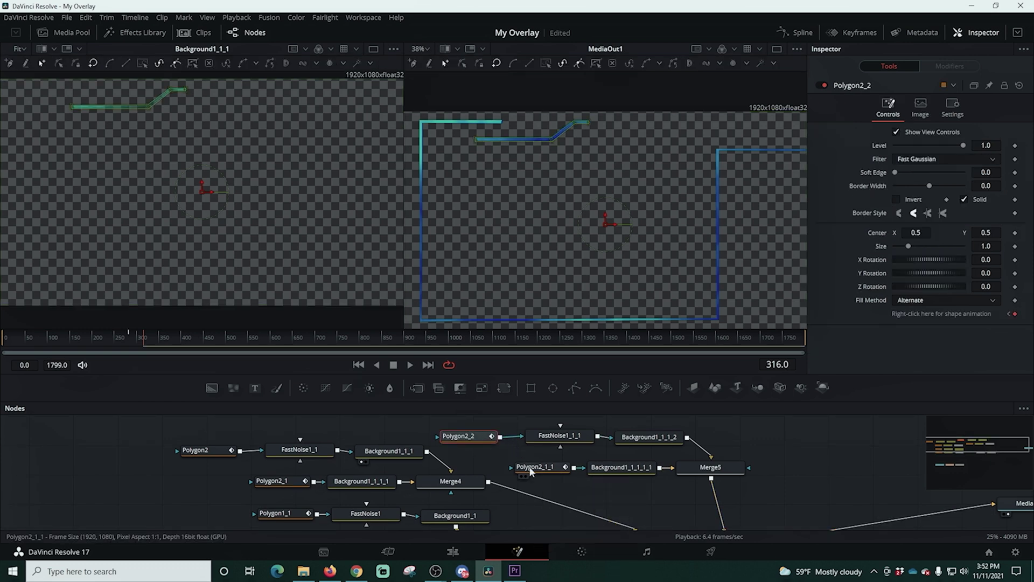
ctrl+click(530, 468)
drag(596, 136, 470, 157)
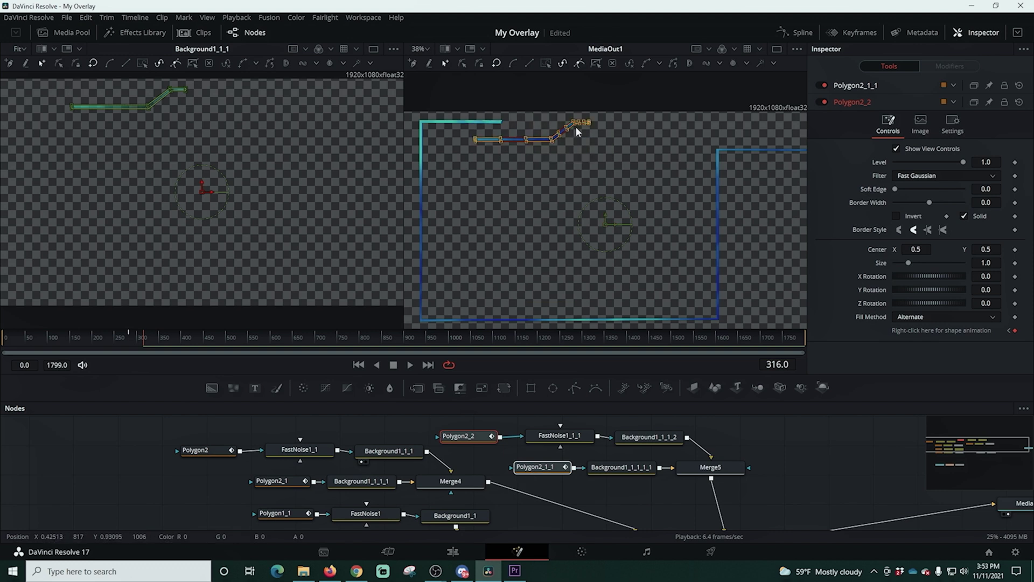
drag(589, 125, 700, 123)
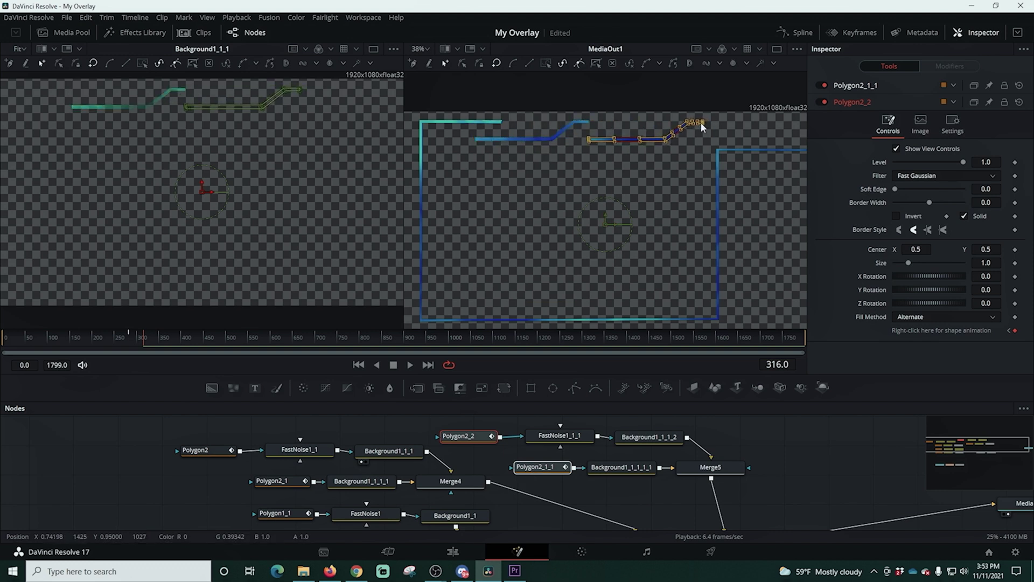
Move the new line's six nodes up-left and copy-paste the group.
drag(786, 427, 475, 436)
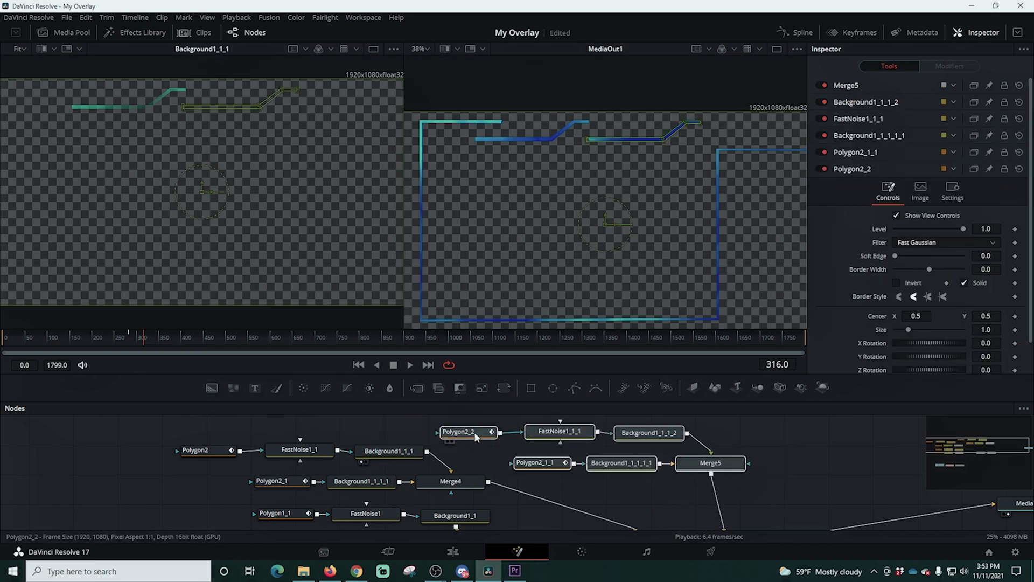
scroll(475, 436, up, 2)
drag(711, 486, 405, 444)
right_click(404, 445)
click(423, 170)
key(ctrl+v)
Slide the third accent-line copy's Polygon2_2_1 and Polygon2_1_1_1 points further right.
scroll(744, 508, down, 2)
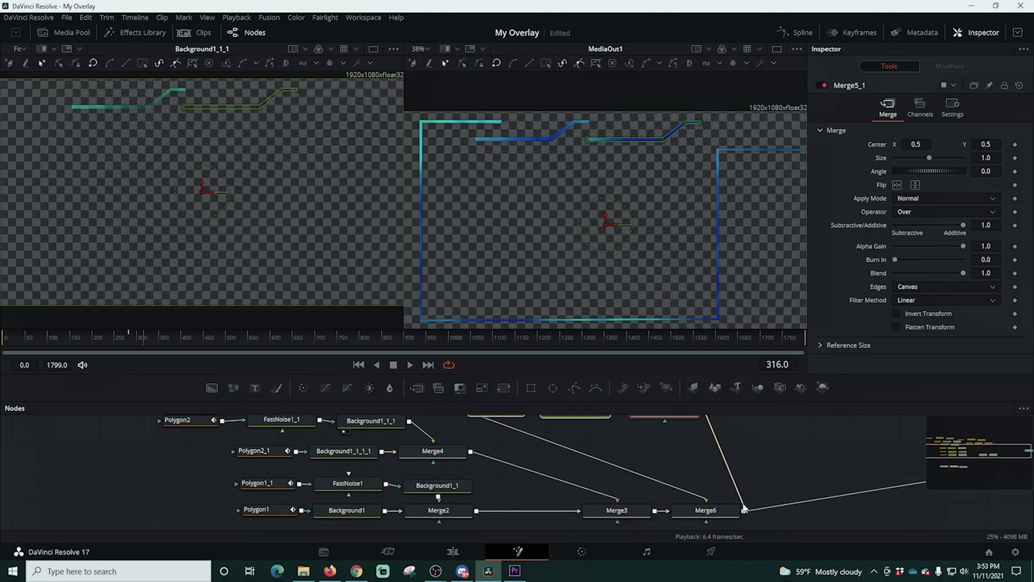
scroll(744, 508, up, 3)
drag(393, 425, 756, 474)
click(439, 436)
ctrl+click(516, 466)
drag(699, 122, 819, 124)
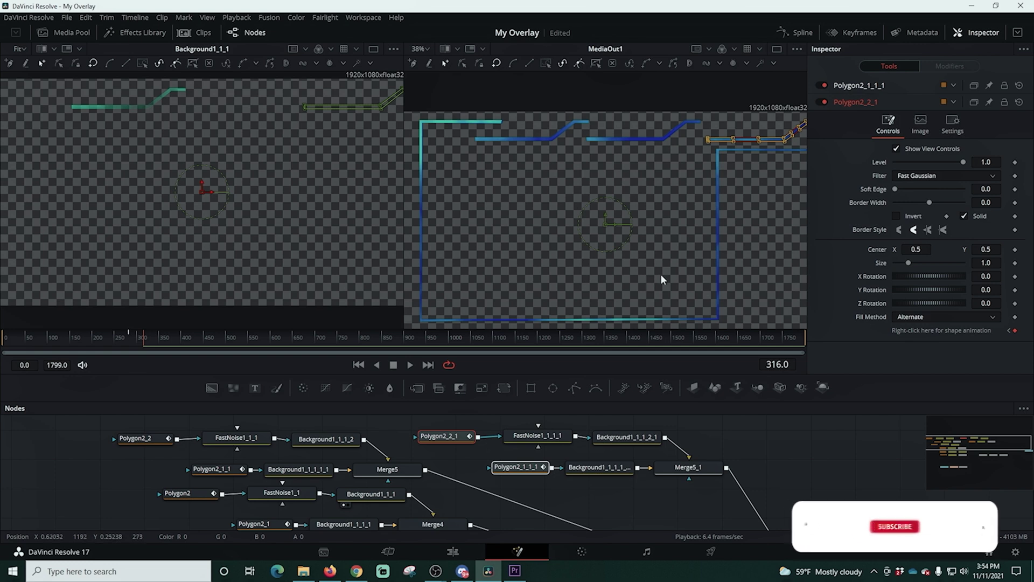
Select Polygon1 and Polygon1_1 and nudge the border's bottom points upward.
click(408, 450)
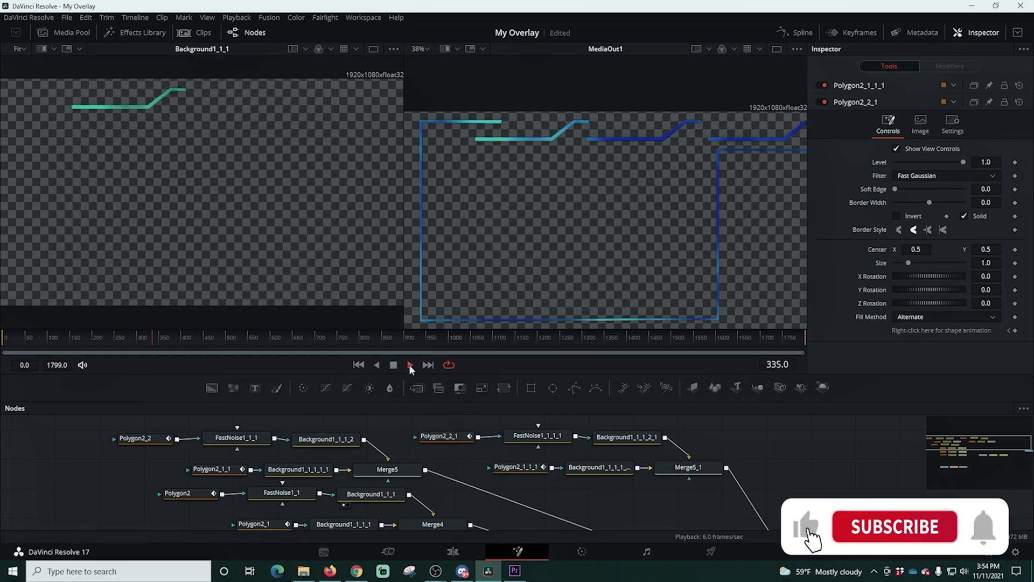
scroll(264, 492, down, 3)
scroll(264, 492, down, 2)
click(264, 486)
ctrl+click(264, 459)
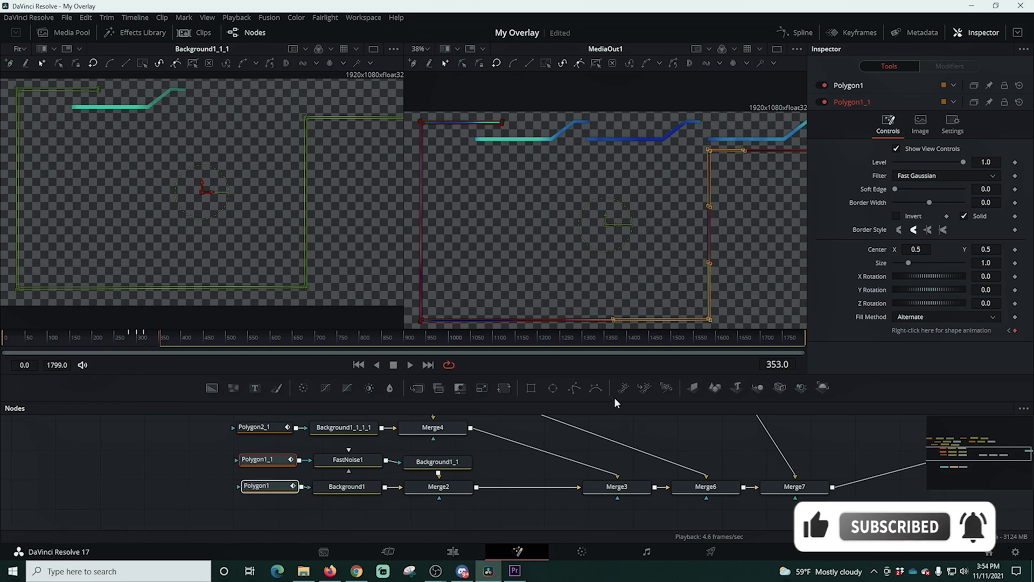
scroll(218, 455, down, 2)
click(203, 444)
scroll(204, 445, up, 2)
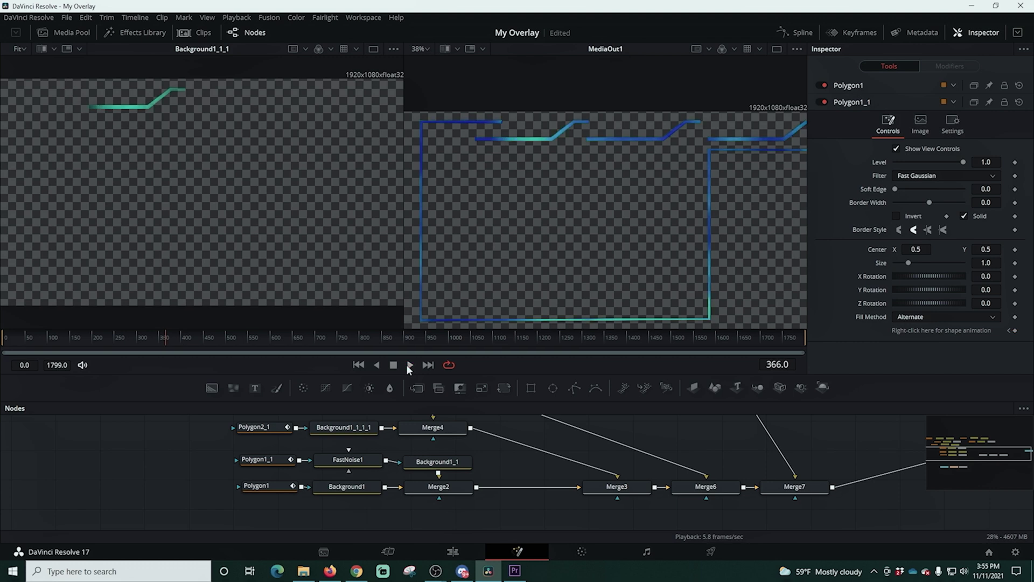
click(251, 464)
ctrl+click(270, 488)
drag(740, 295, 430, 283)
key(Up)
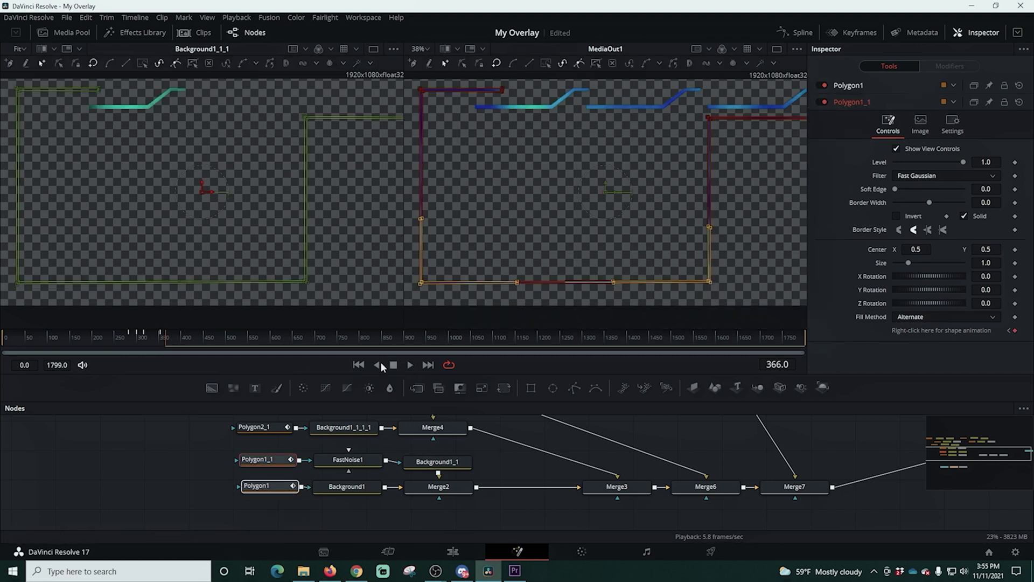
Duplicate the FastNoise–Background pair, mask it with a new Polygon3 and view it in the left viewer.
scroll(200, 472, up, 5)
drag(499, 455, 670, 482)
key(ctrl+c)
key(ctrl+v)
click(574, 388)
drag(418, 437, 418, 437)
key(1)
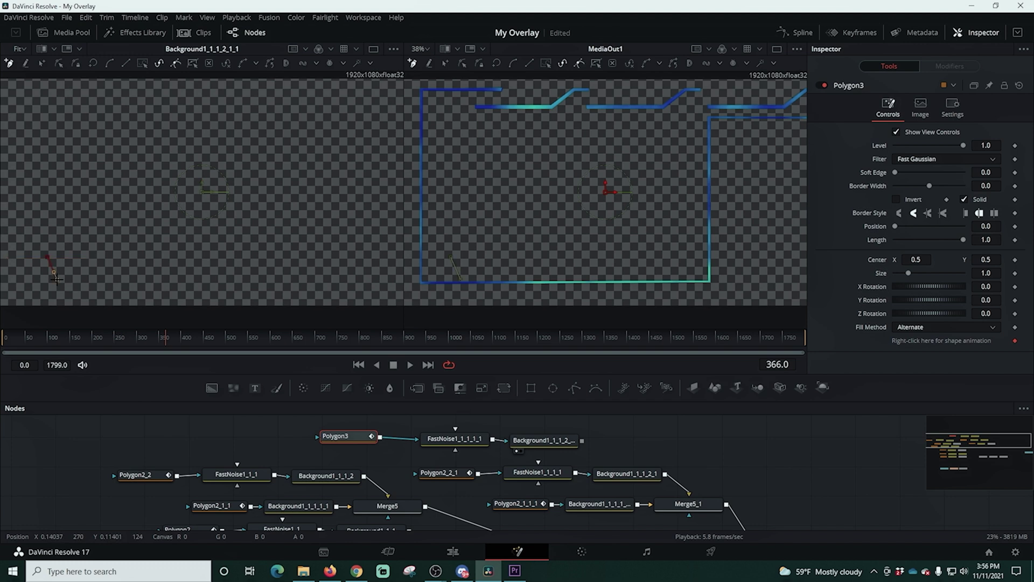
Draw a short bent accent line and move it to the frame's bottom-left corner.
click(133, 281)
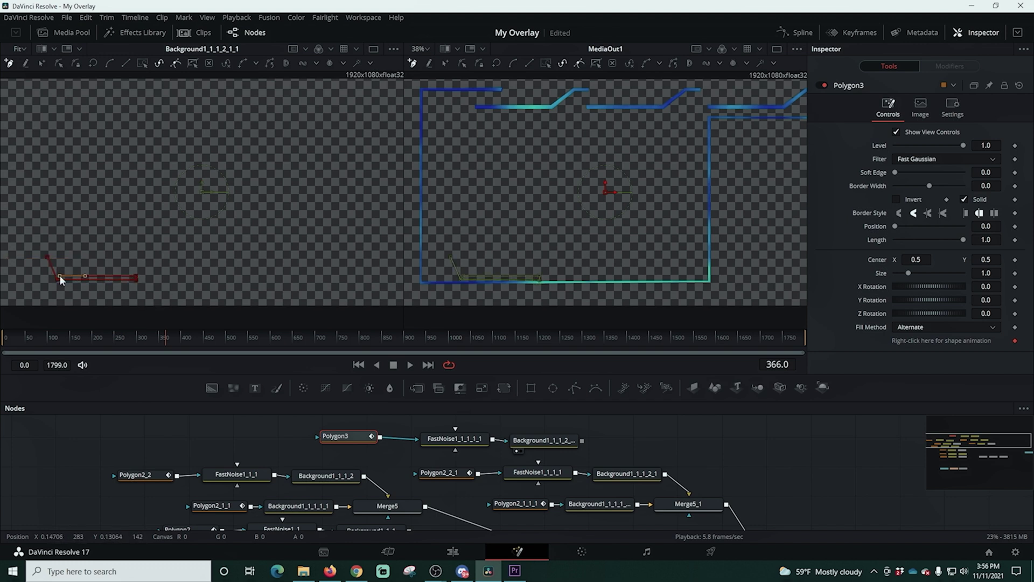
click(49, 258)
drag(462, 284, 432, 302)
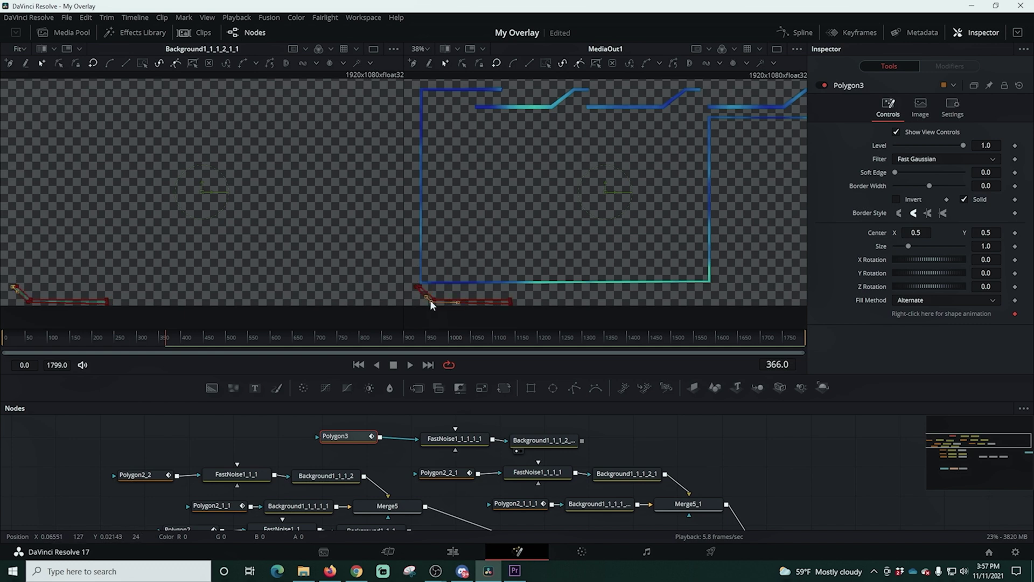
drag(431, 293, 515, 306)
drag(596, 457, 561, 441)
Paste a Polygon3_1 copy with a blue Background and merge it with the teal line in Merge8.
key(ctrl+v)
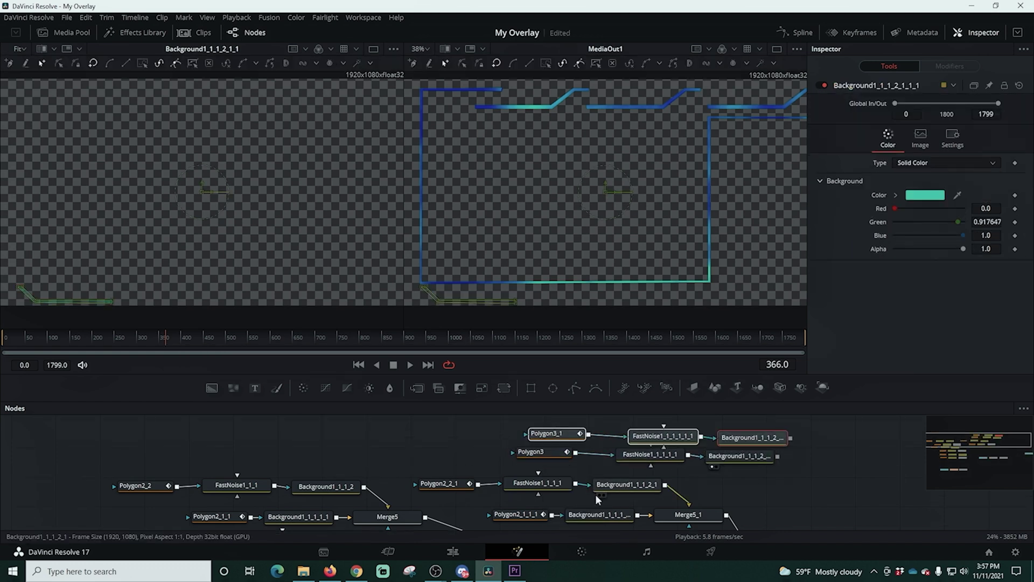
click(591, 518)
key(ctrl+c)
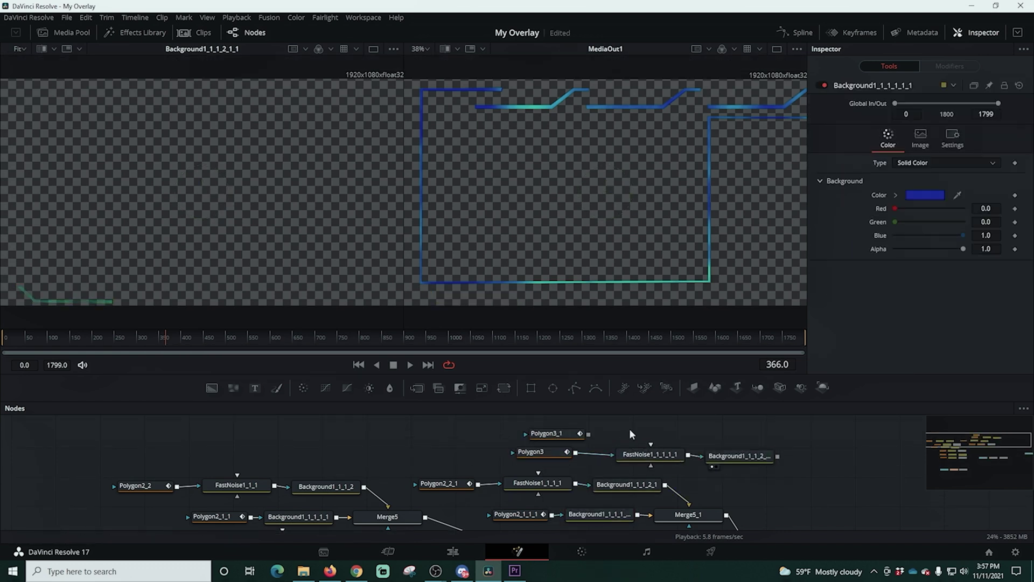
key(ctrl+v)
drag(588, 442, 782, 473)
key(1)
click(409, 365)
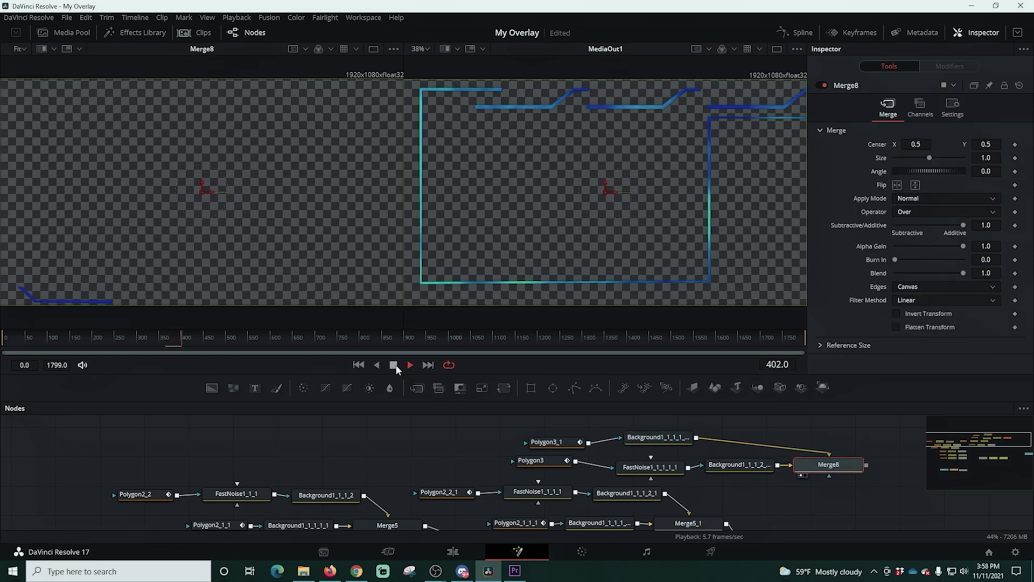
Position Polygon3_1, Merge8 and the blue background, then connect Merge8 into the main chain as Merge9.
click(393, 366)
drag(546, 442, 660, 421)
drag(826, 457, 826, 436)
drag(658, 436, 649, 439)
click(410, 364)
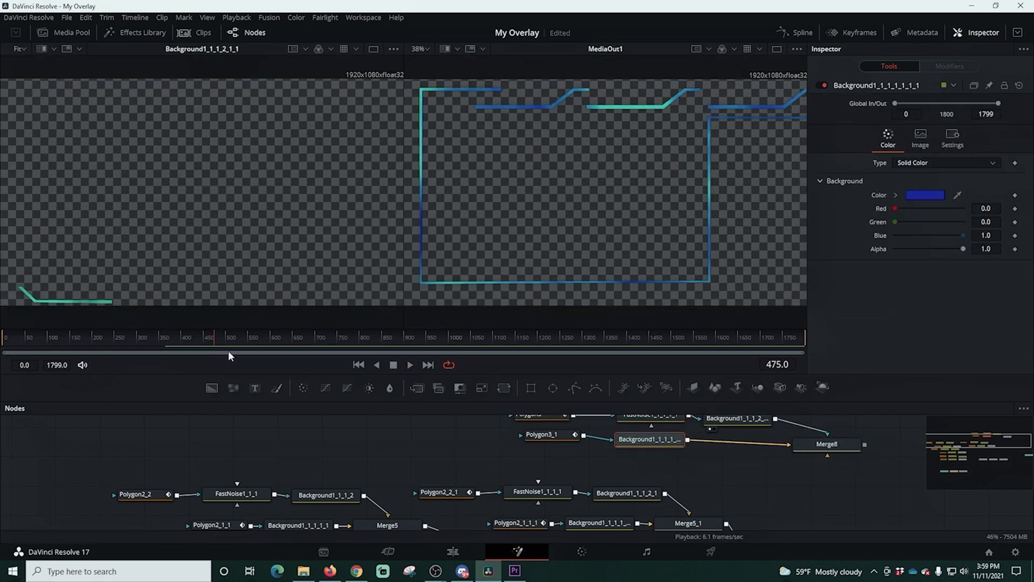
drag(827, 445, 205, 256)
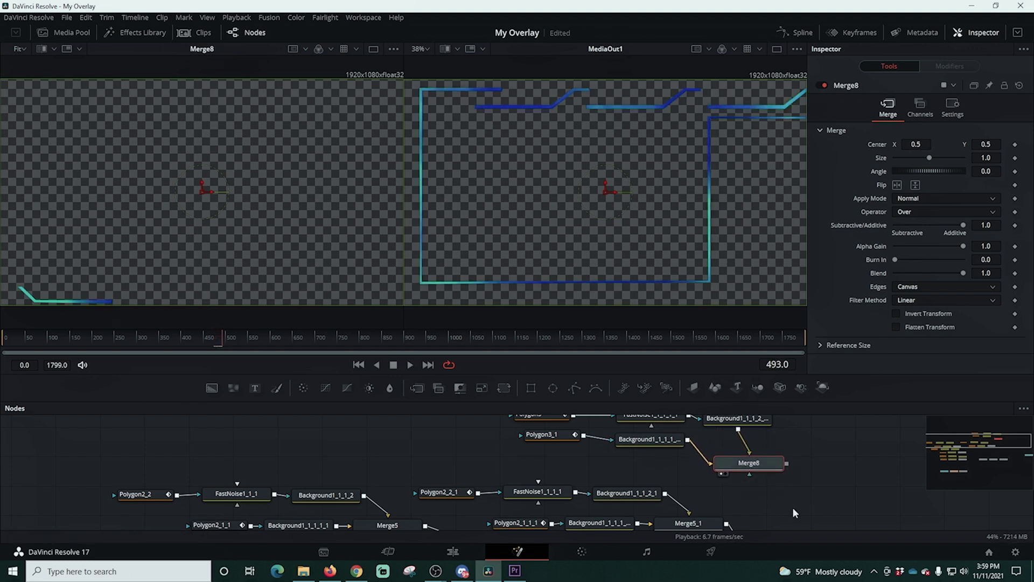
scroll(793, 505, down, 2)
drag(792, 401, 791, 236)
click(884, 441)
scroll(810, 487, up, 2)
Tidy the node graph, moving the line groups to the top-left, and enlarge the viewers.
drag(616, 506, 528, 506)
drag(705, 505, 524, 456)
drag(795, 506, 502, 416)
drag(412, 325, 673, 385)
drag(762, 404, 417, 347)
drag(537, 357, 173, 295)
drag(44, 273, 581, 489)
drag(525, 282, 518, 310)
drag(487, 260, 785, 347)
drag(472, 276, 800, 344)
drag(656, 311, 189, 307)
drag(883, 505, 471, 405)
drag(597, 243, 597, 383)
Duplicate the Polygon3/Merge8 six-node group and shift the copied line's points right.
mouse_move(35, 409)
mouse_down()
mouse_move(91, 445)
mouse_move(336, 453)
mouse_up()
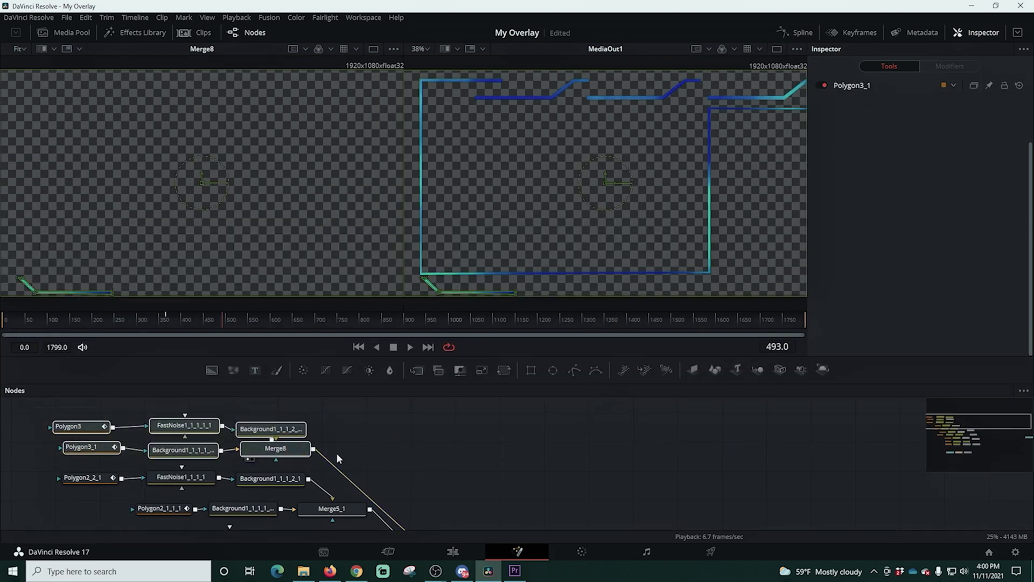
key(ctrl+c)
key(ctrl+v)
key(1)
drag(159, 280, 4, 244)
drag(115, 261, 209, 261)
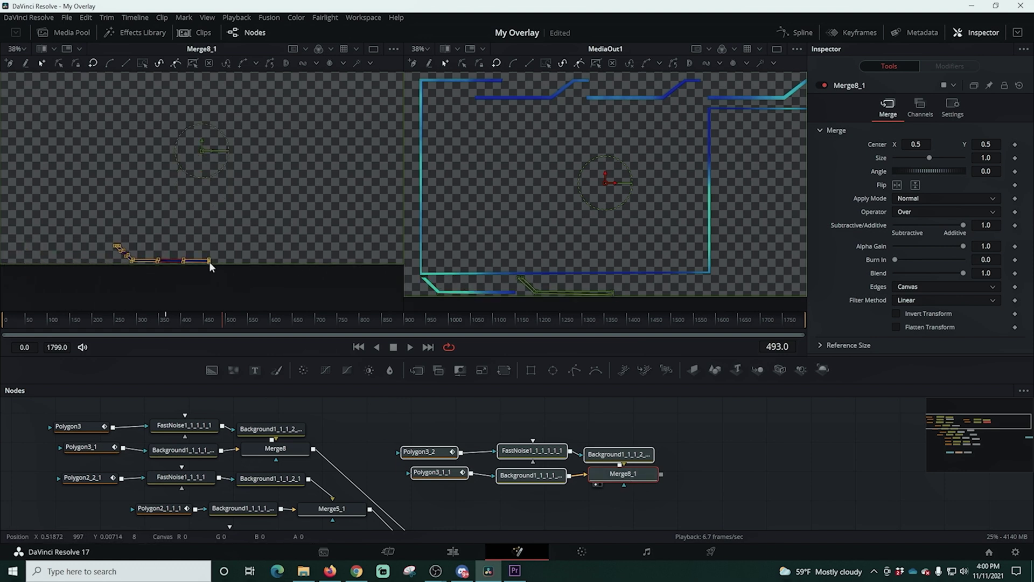
Connect the copied Merge8_1 group into the composite and move its six nodes up-left.
click(283, 279)
scroll(510, 493, down, 3)
drag(509, 493, 510, 493)
scroll(509, 492, up, 3)
drag(695, 487, 409, 409)
drag(431, 474, 201, 406)
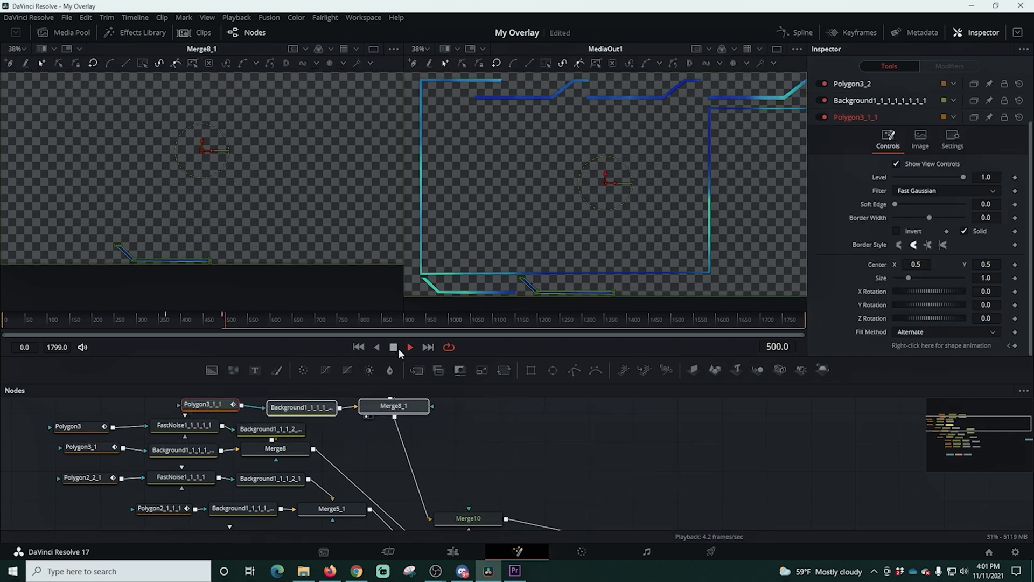
Paste another line copy further right and join Merge8_1_1 into the composite through Merge11.
scroll(477, 443, up, 2)
key(ctrl+v)
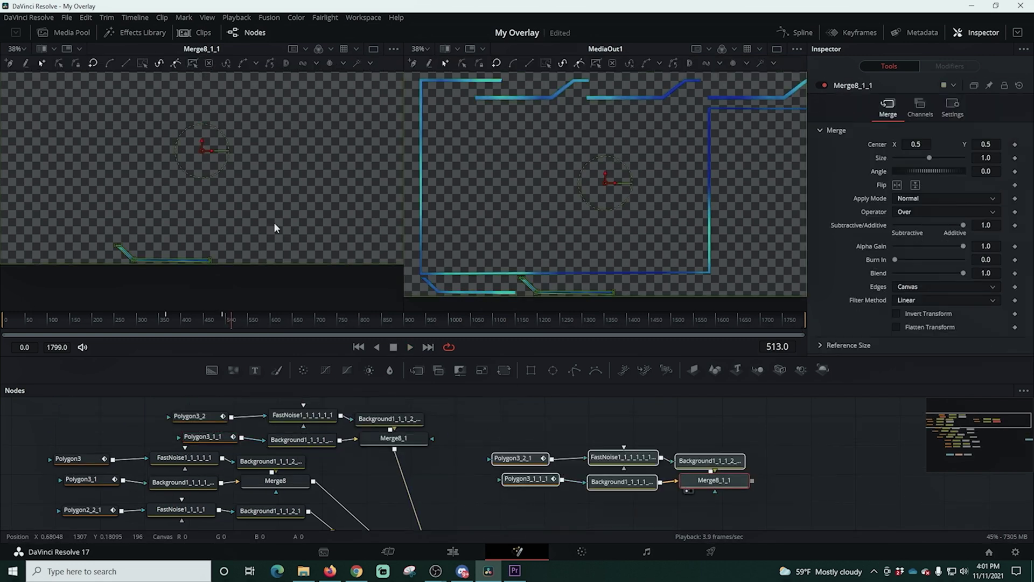
drag(210, 260, 306, 259)
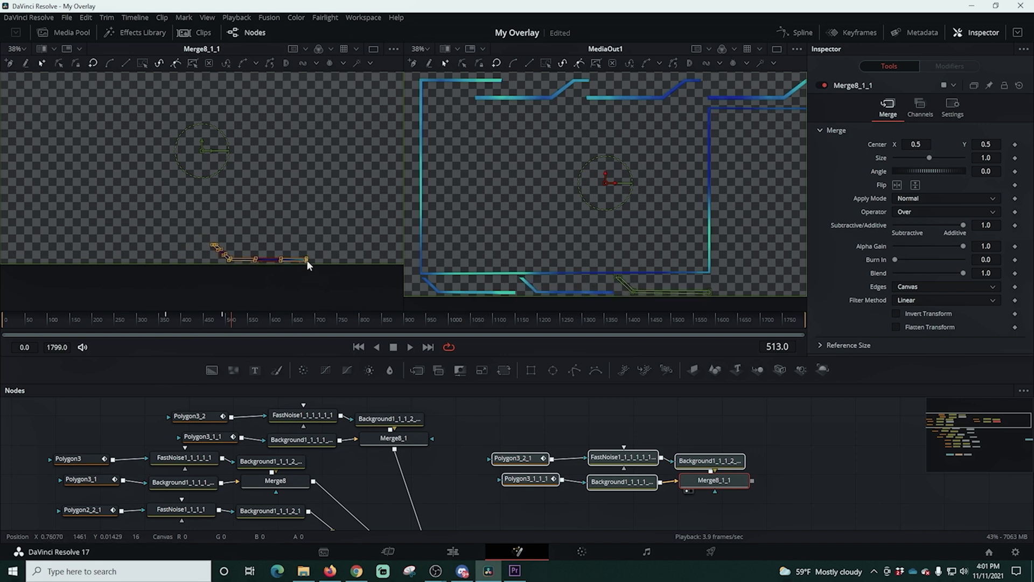
scroll(579, 432, down, 2)
click(417, 370)
drag(668, 477, 434, 446)
drag(127, 422, 434, 477)
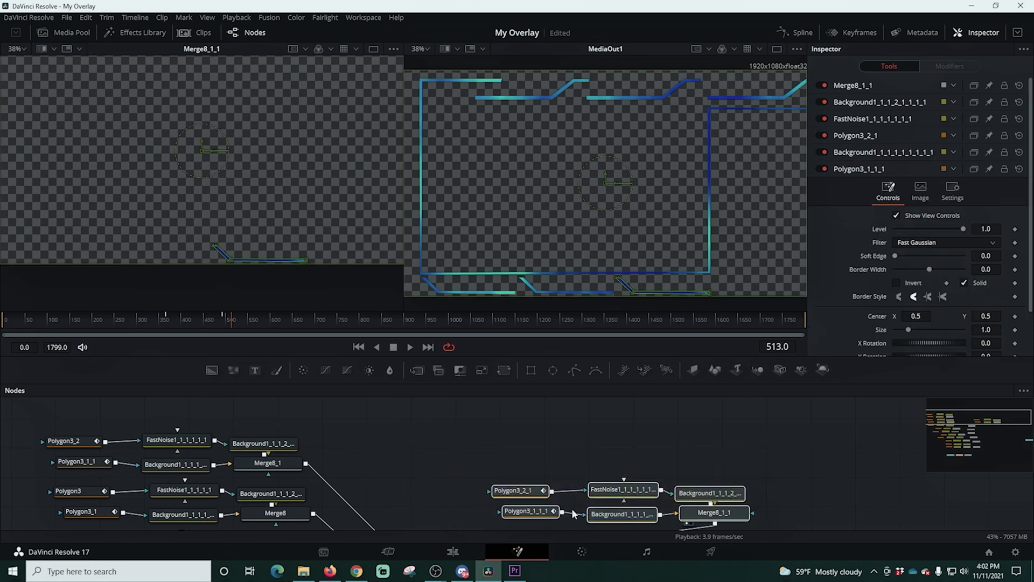
Enlarge the viewers, then play the animation and stop it at frame 540.
scroll(592, 471, down, 2)
click(587, 459)
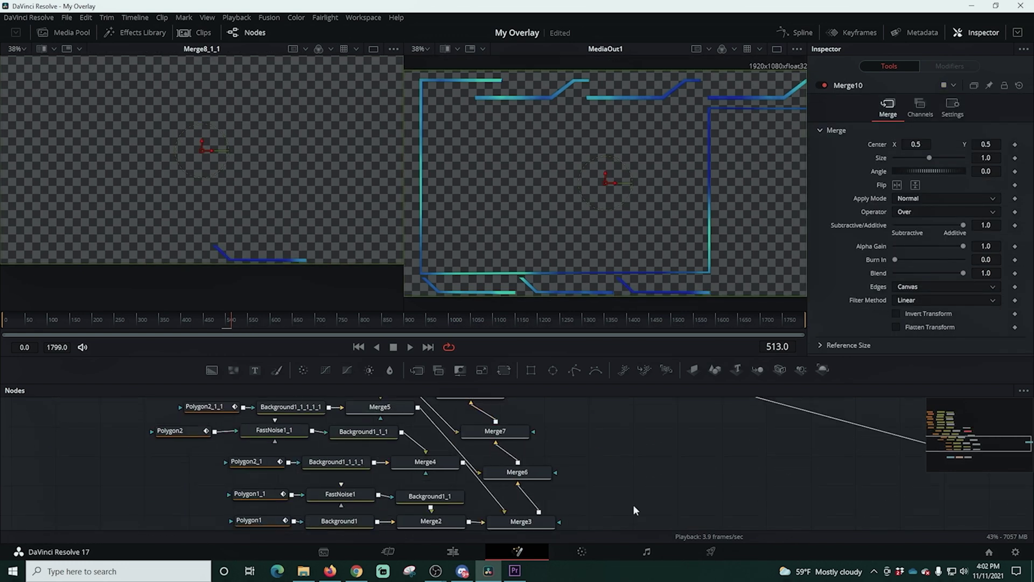
drag(592, 383, 592, 419)
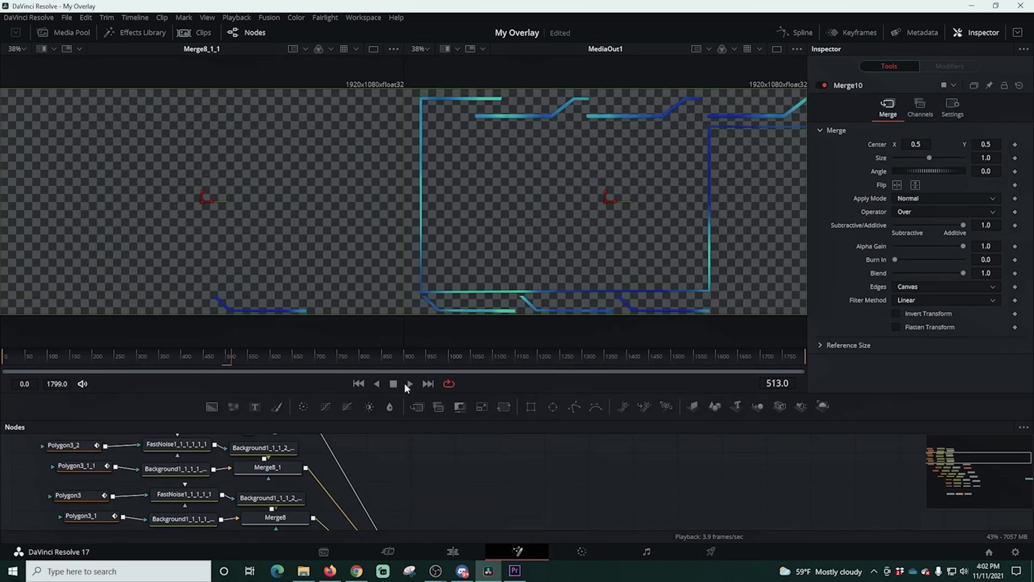
click(410, 383)
click(409, 383)
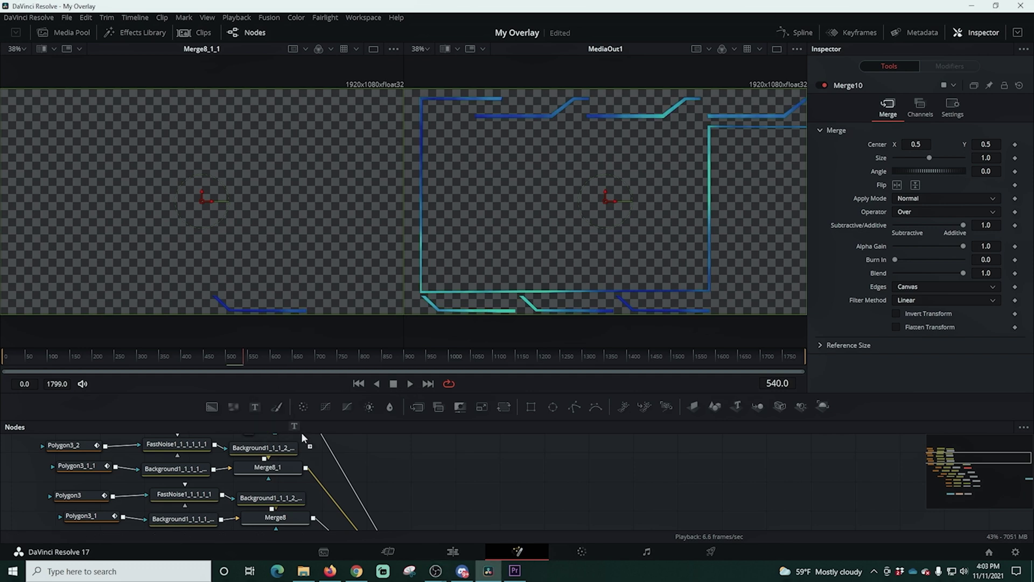
Add a Text1 node reading 'Last Subscriber' in the Aldo the Apache Regular font.
drag(477, 476, 476, 476)
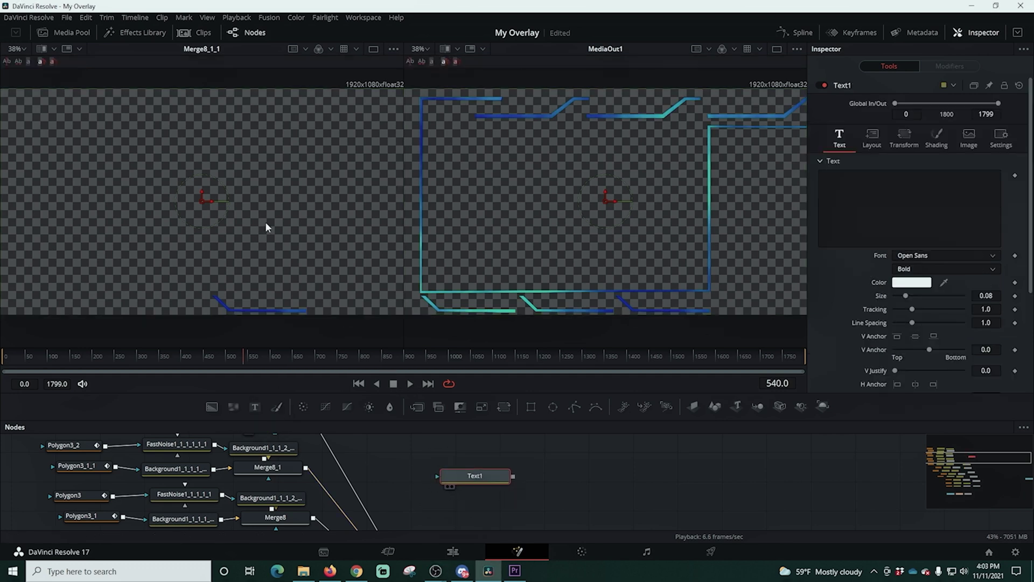
click(854, 183)
text(Last Su)
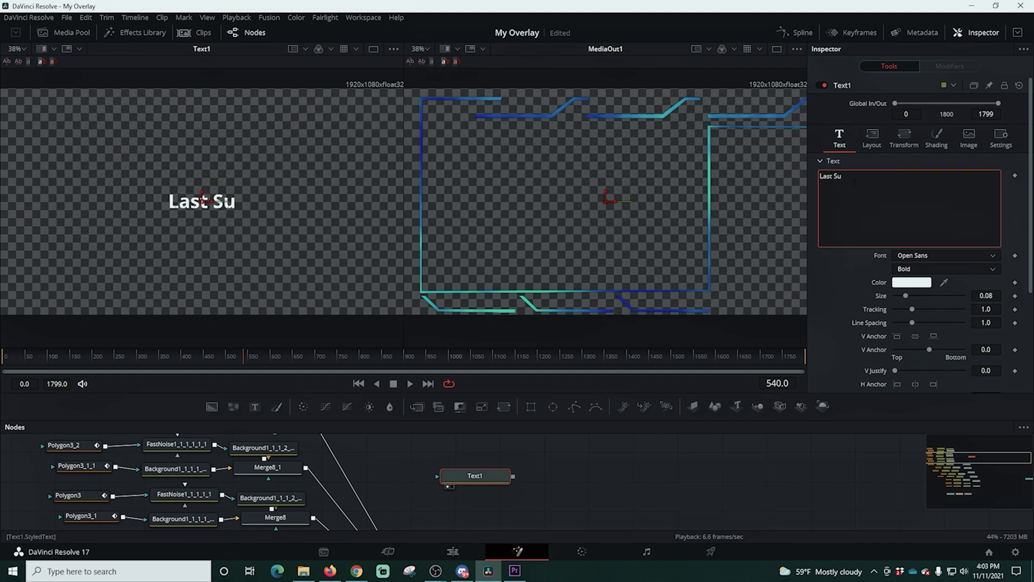
text(bscriber)
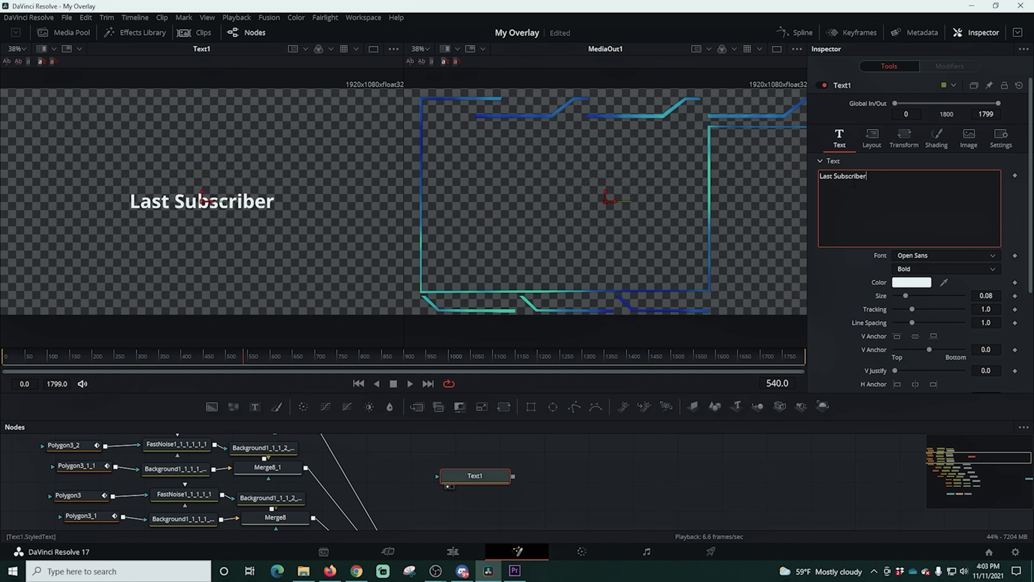
click(910, 257)
scroll(936, 310, up, 10)
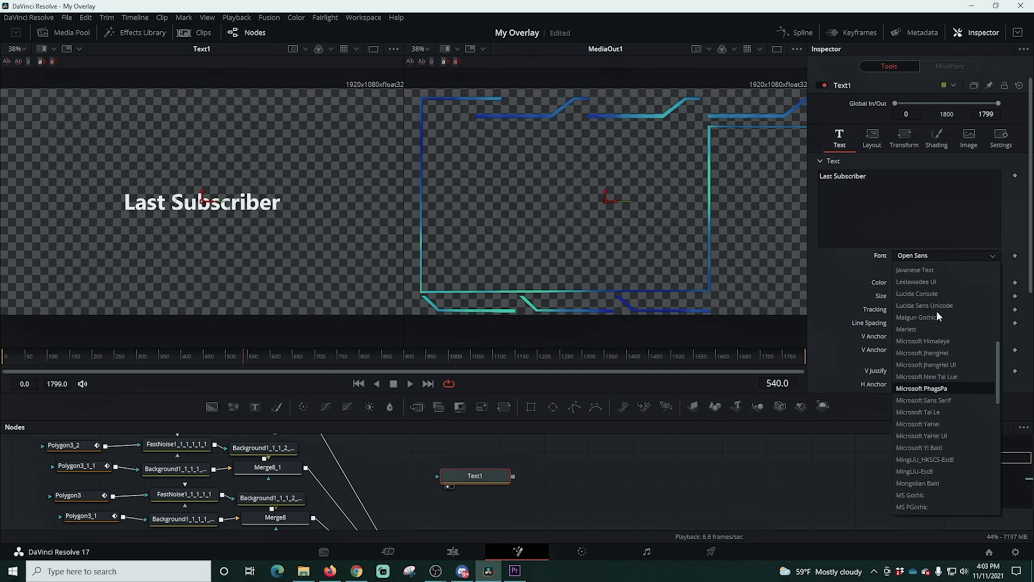
click(921, 269)
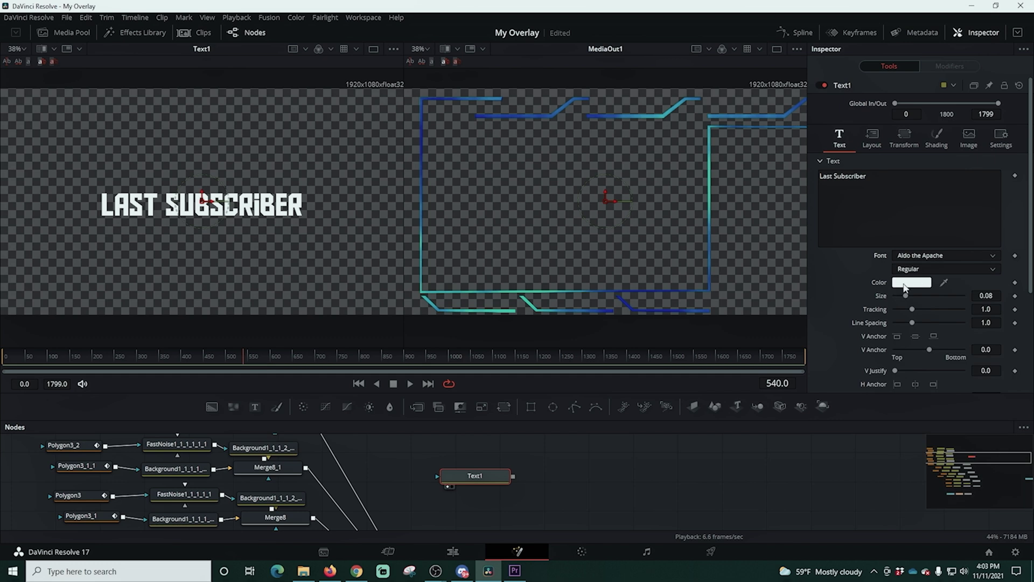
click(914, 285)
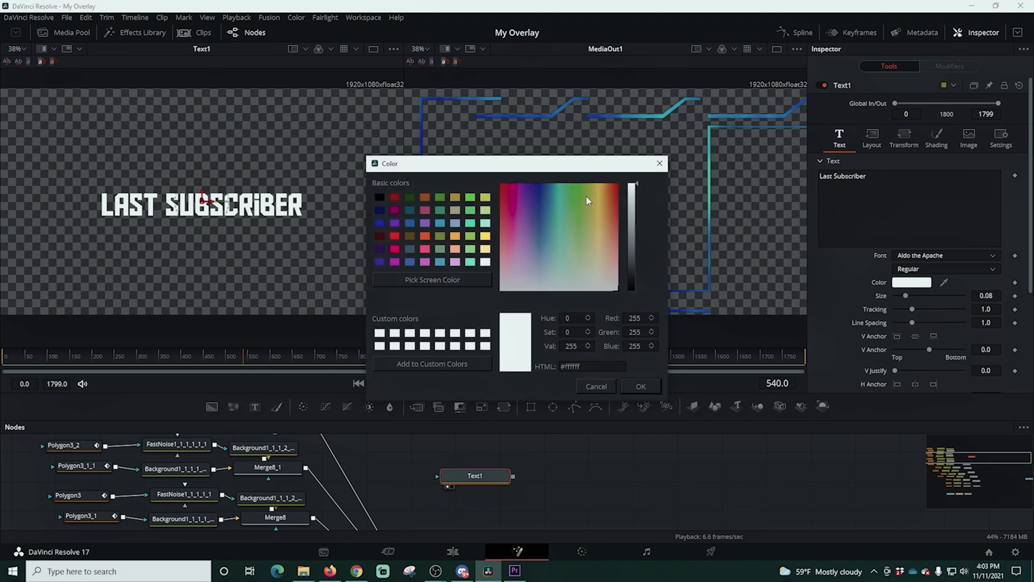
Colour the Last Subscriber text yellow and select the outline shading element.
drag(596, 194, 599, 203)
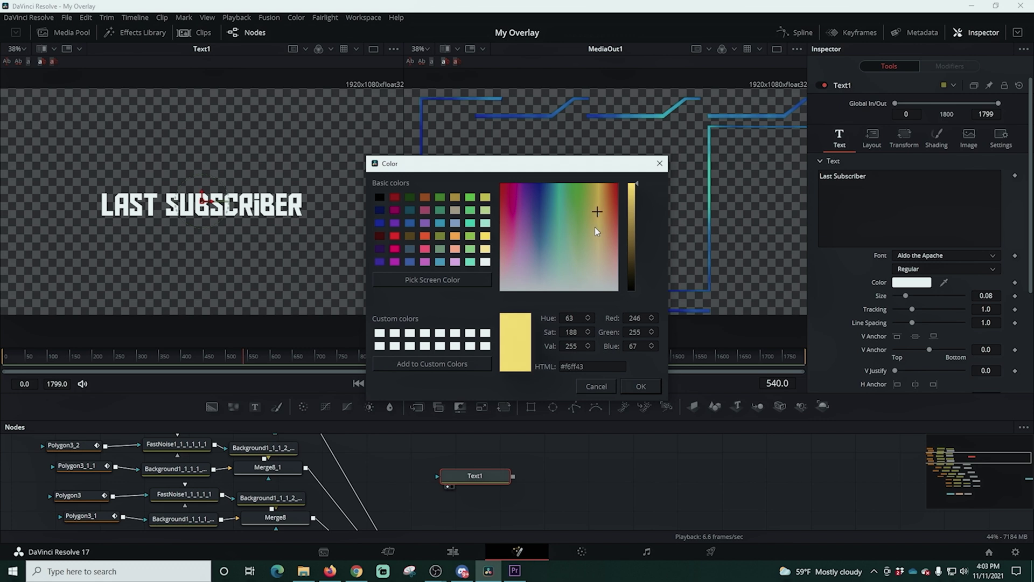
click(640, 386)
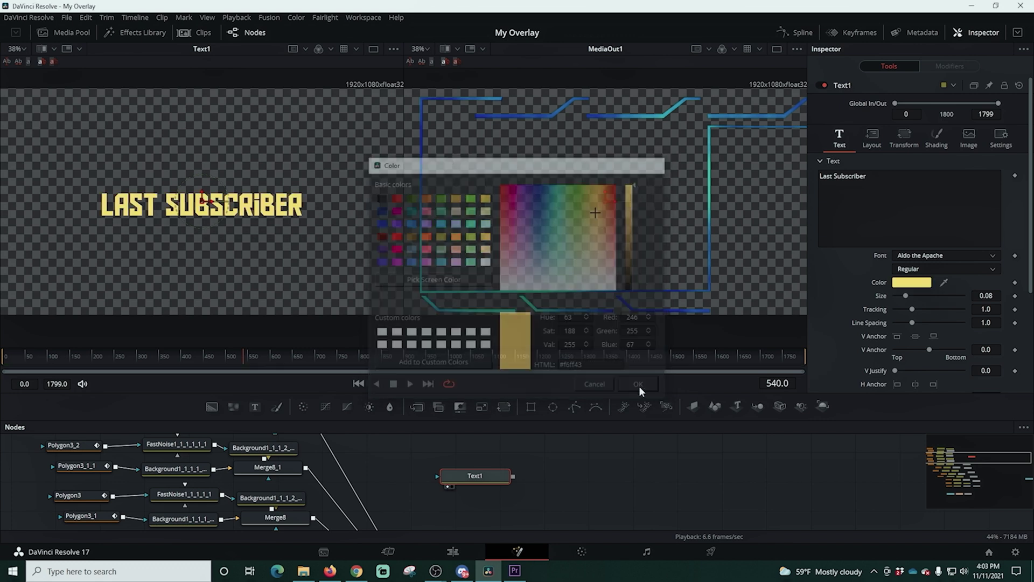
click(938, 139)
click(929, 175)
click(904, 203)
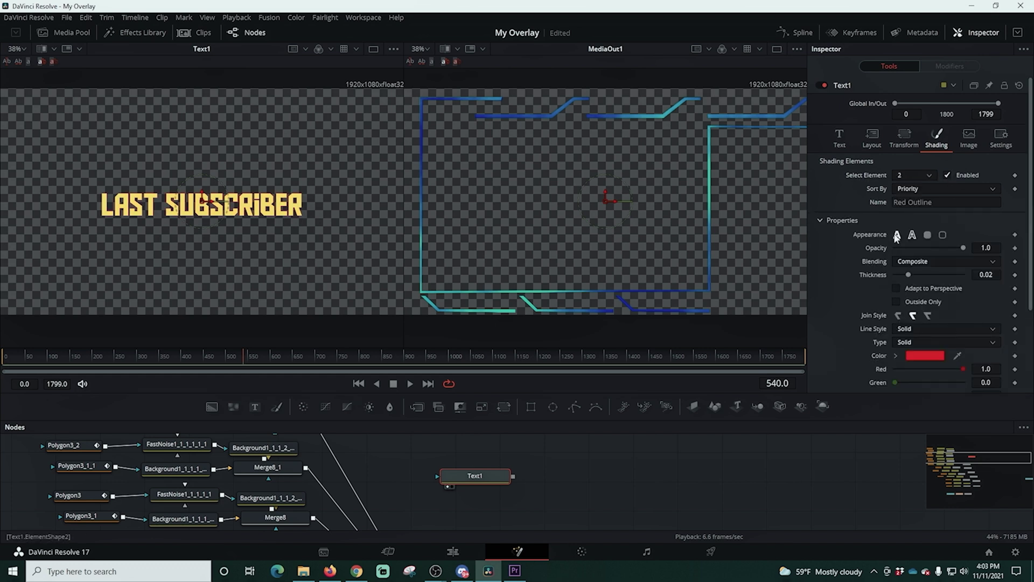
Make the outline blue with 0.0953 thickness and merge Text1 after Merge11 into Merge12.
click(926, 360)
click(540, 183)
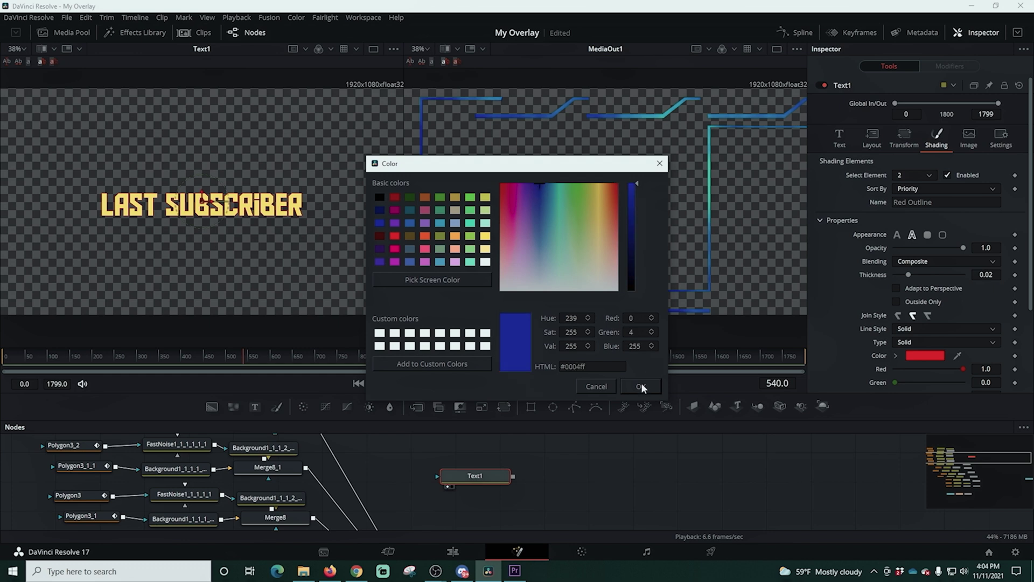
click(640, 386)
drag(925, 274, 959, 274)
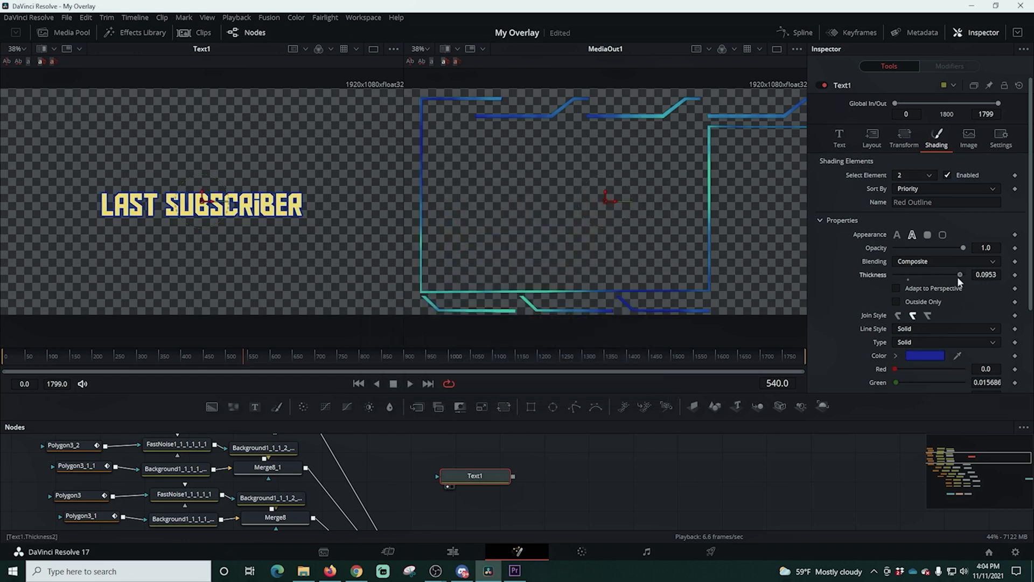
scroll(511, 476, down, 2)
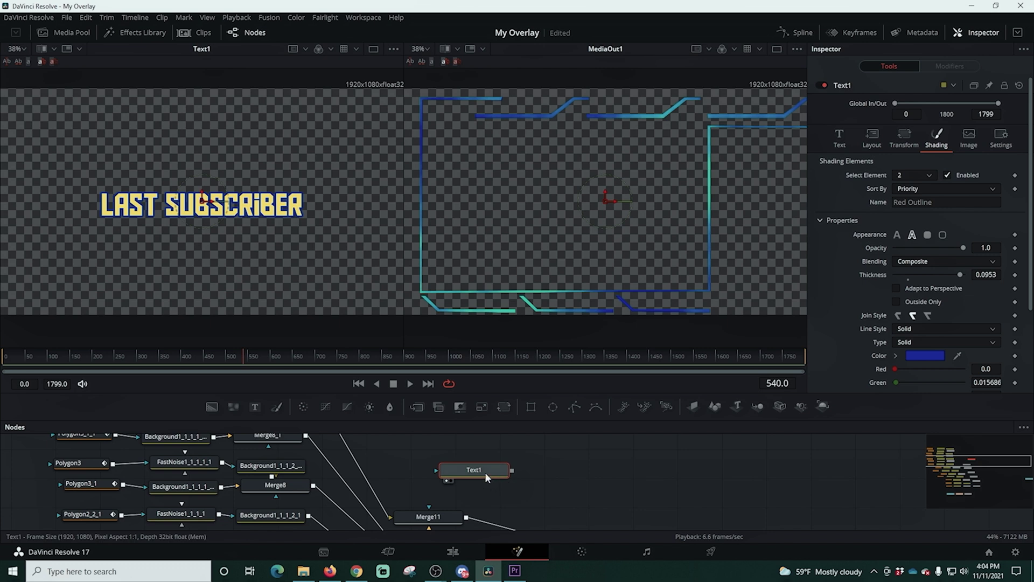
drag(469, 470, 465, 519)
click(424, 461)
Shrink the title to size 0.0276 and place it at the frame's top-left edge.
click(840, 141)
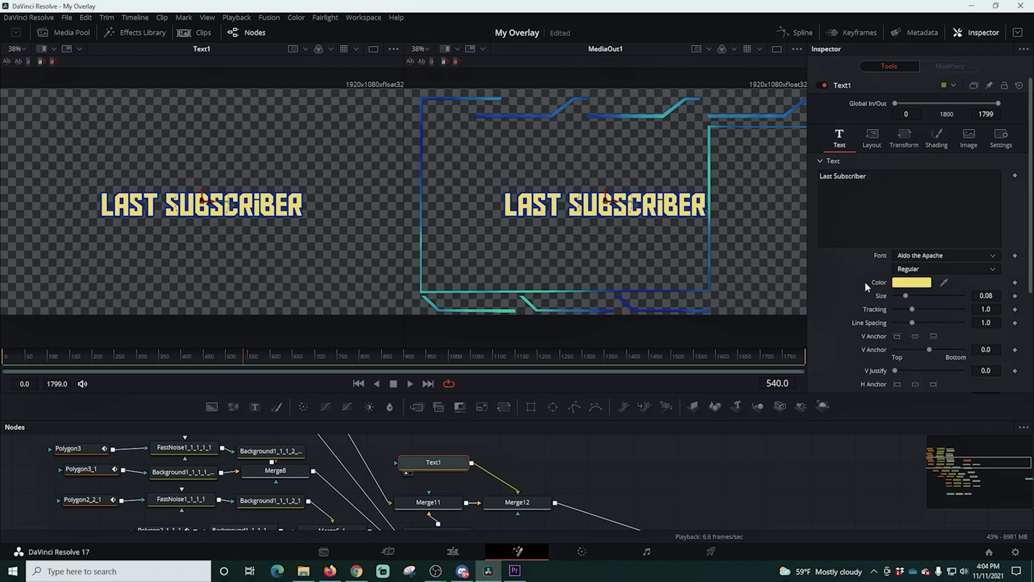
drag(905, 296, 897, 295)
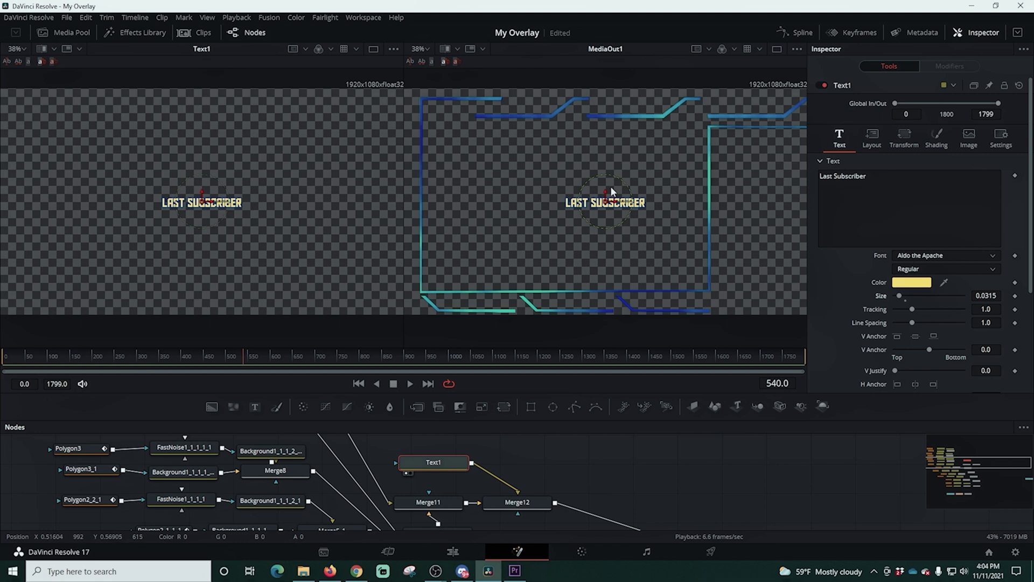
drag(606, 192, 572, 92)
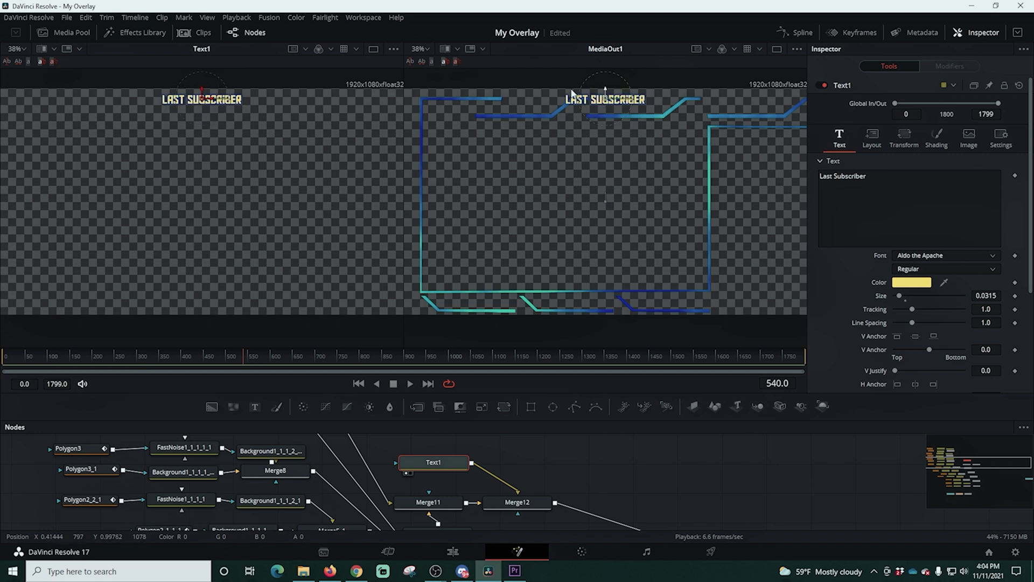
drag(601, 103, 537, 103)
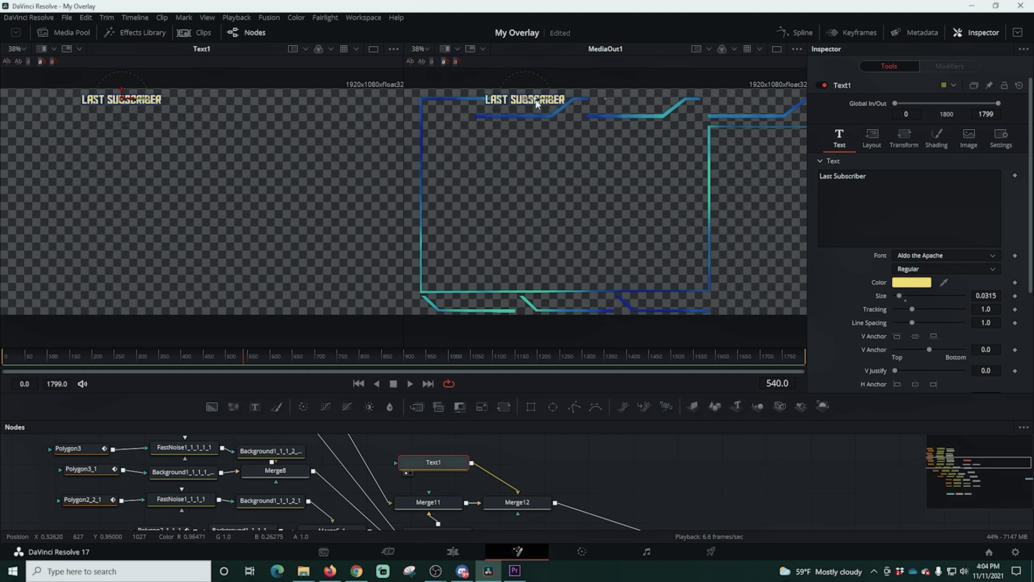
drag(899, 296, 899, 299)
drag(526, 86, 526, 87)
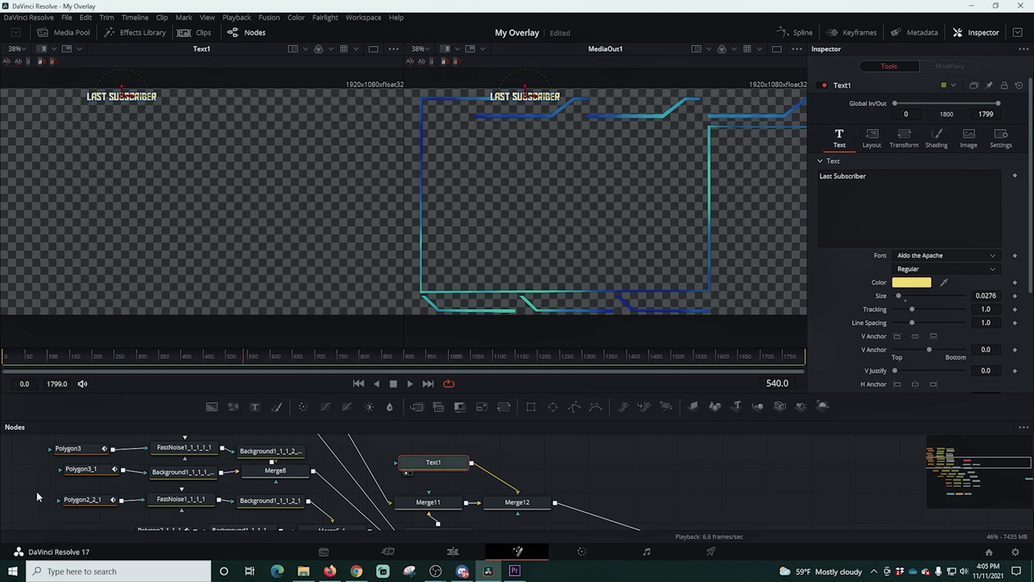
Pull the Polygon1 and Polygon1_1 border points left, clear of the title.
scroll(36, 493, down, 5)
click(251, 455)
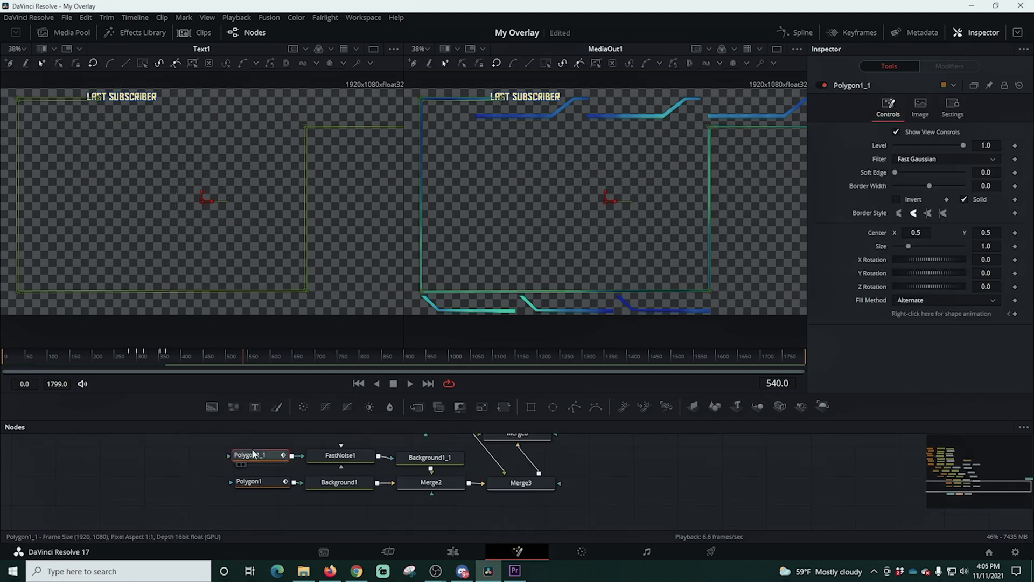
ctrl+click(257, 481)
drag(495, 99, 485, 99)
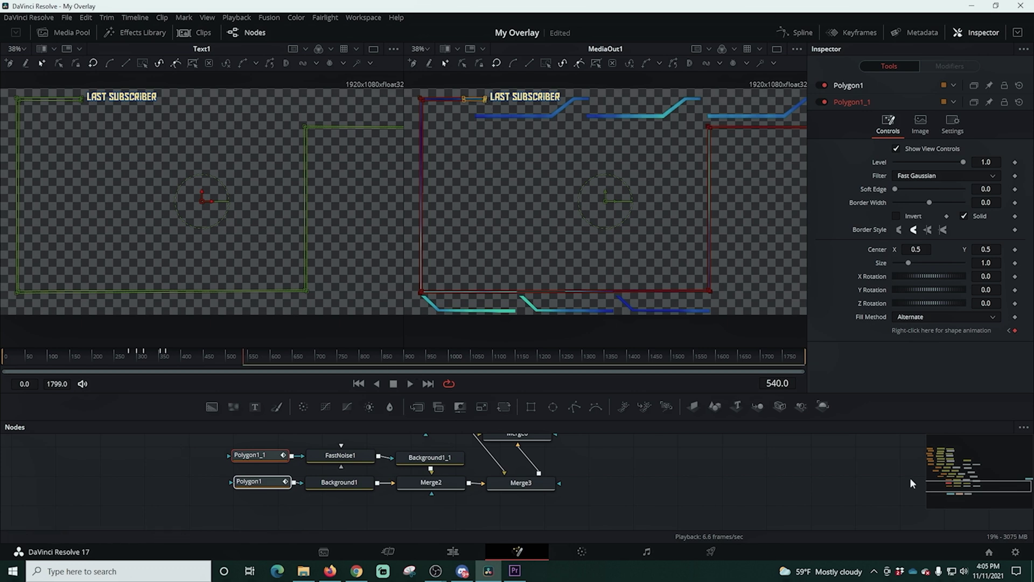
scroll(700, 479, up, 3)
click(600, 480)
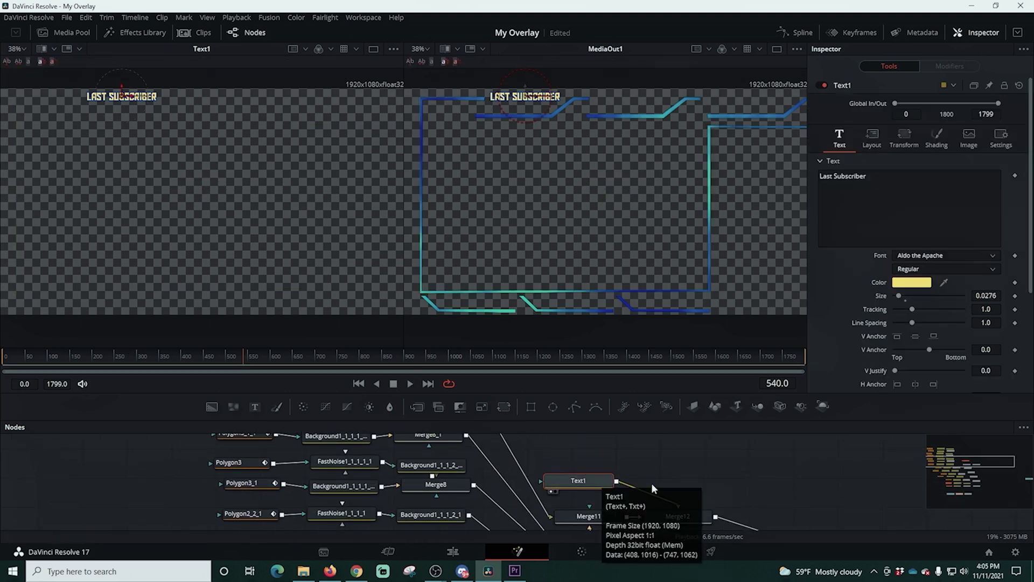
Paste a copy of the title, merge it in, move it right and rename it 'Last Superchat'.
key(ctrl+v)
drag(721, 473, 715, 515)
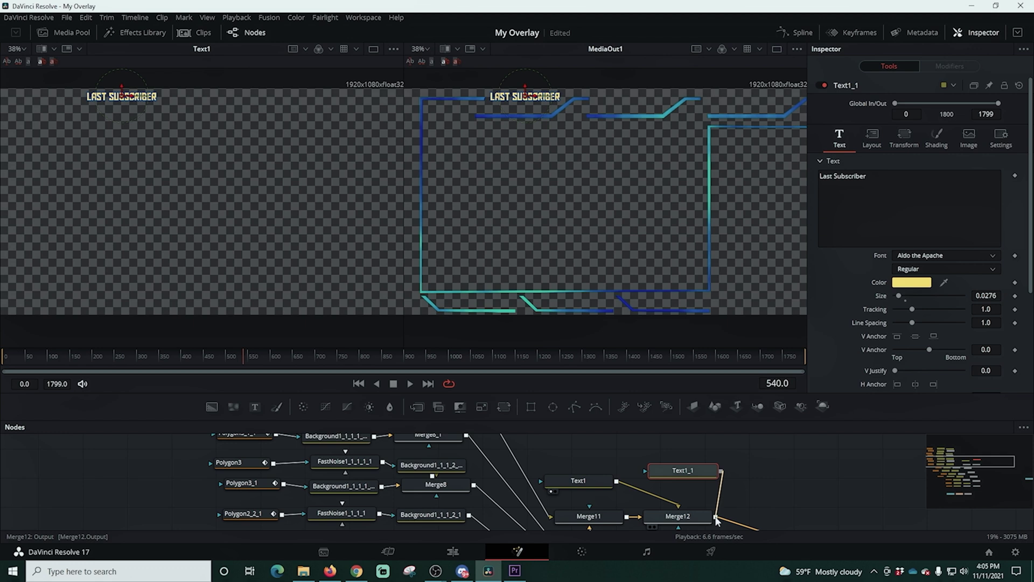
click(694, 464)
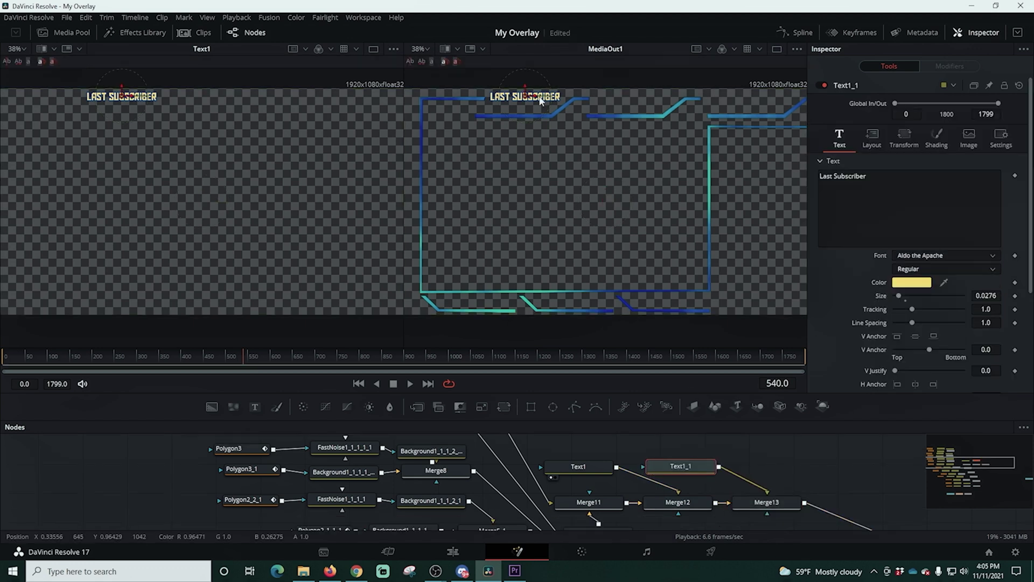
drag(536, 99, 646, 102)
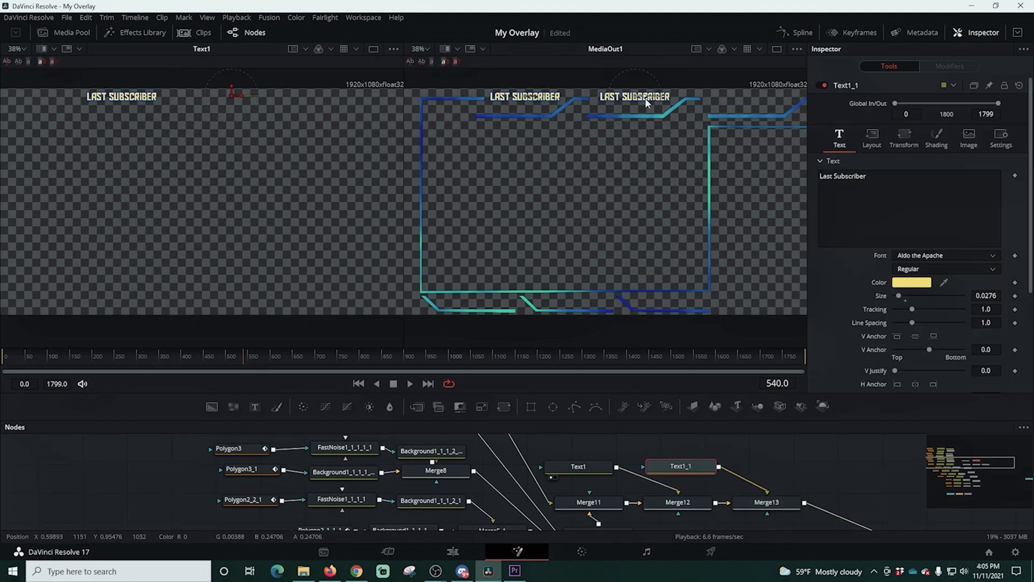
drag(866, 176, 837, 176)
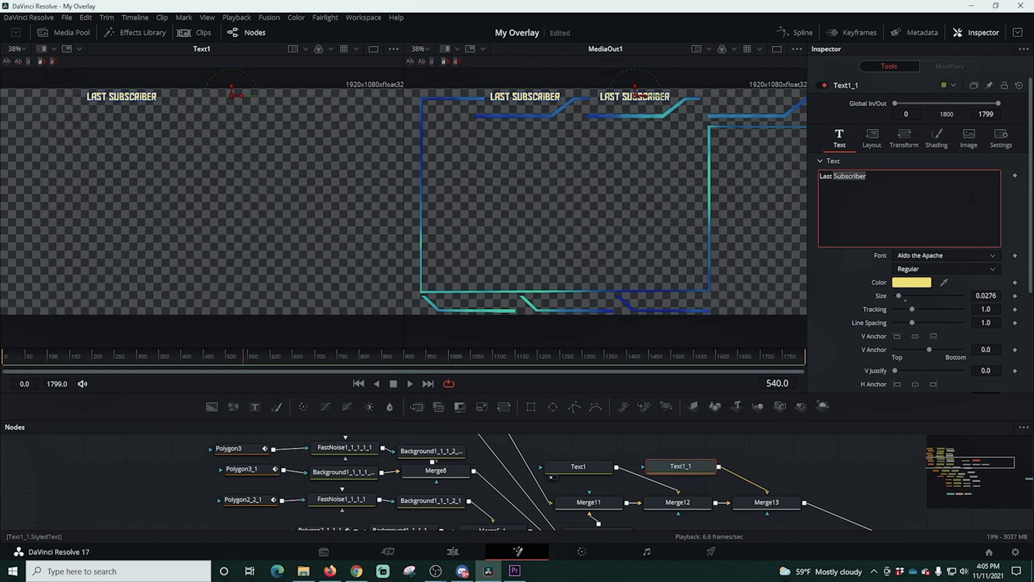
text(uperchat)
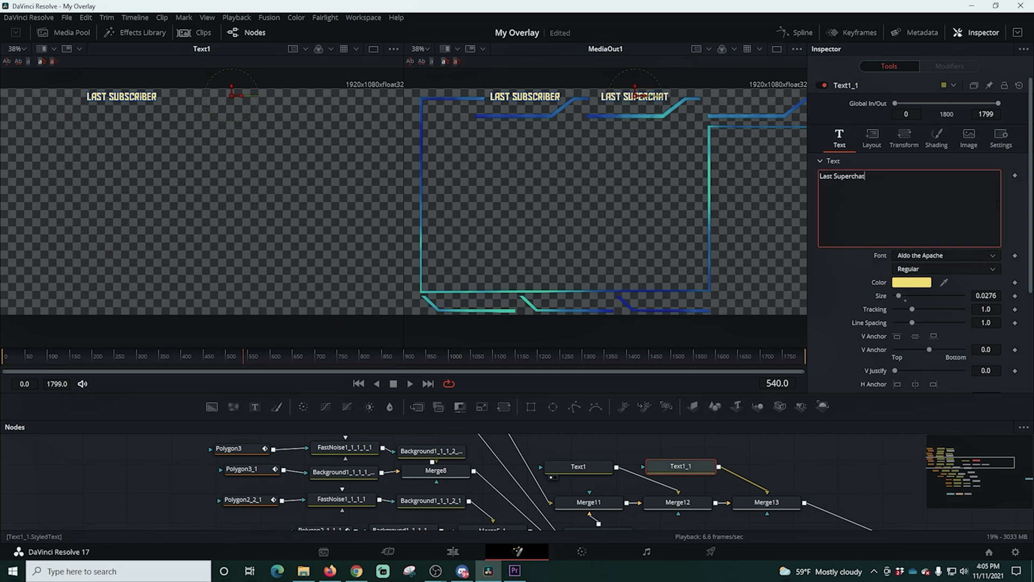
Paste another title renamed 'Last Donation' and move it further right along the top bar.
key(ctrl+v)
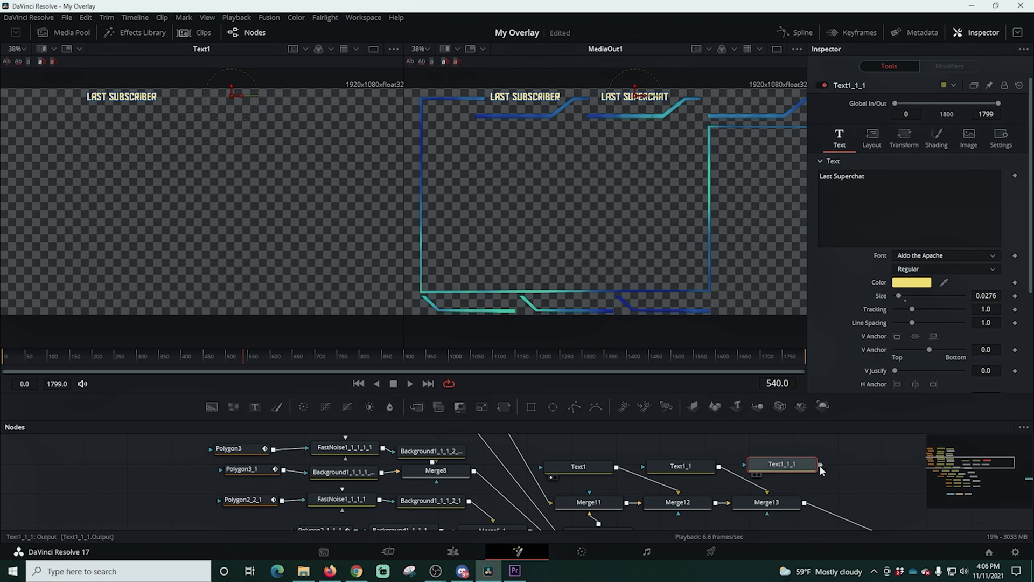
text(Donation)
drag(646, 103, 759, 105)
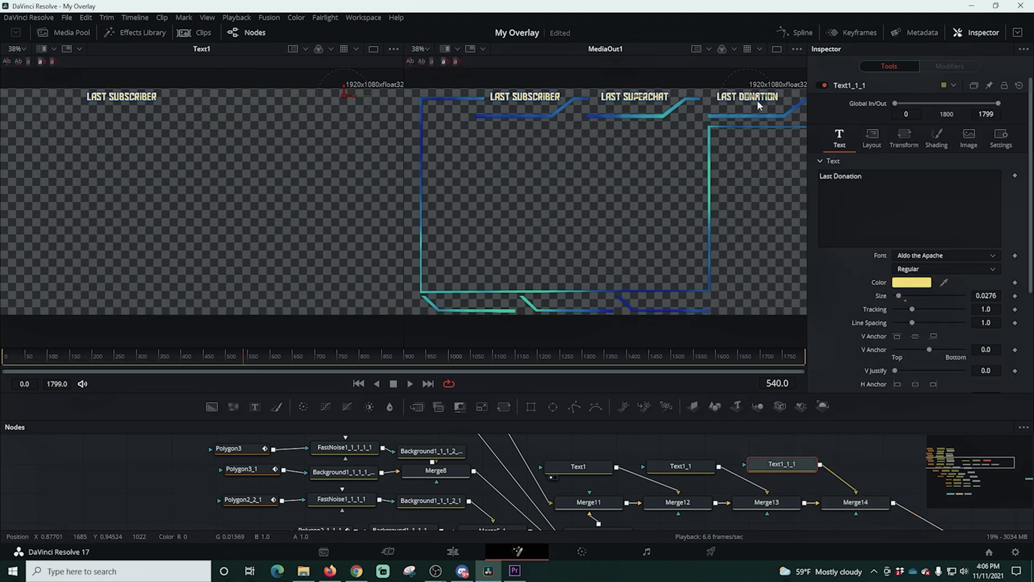
click(638, 93)
click(525, 95)
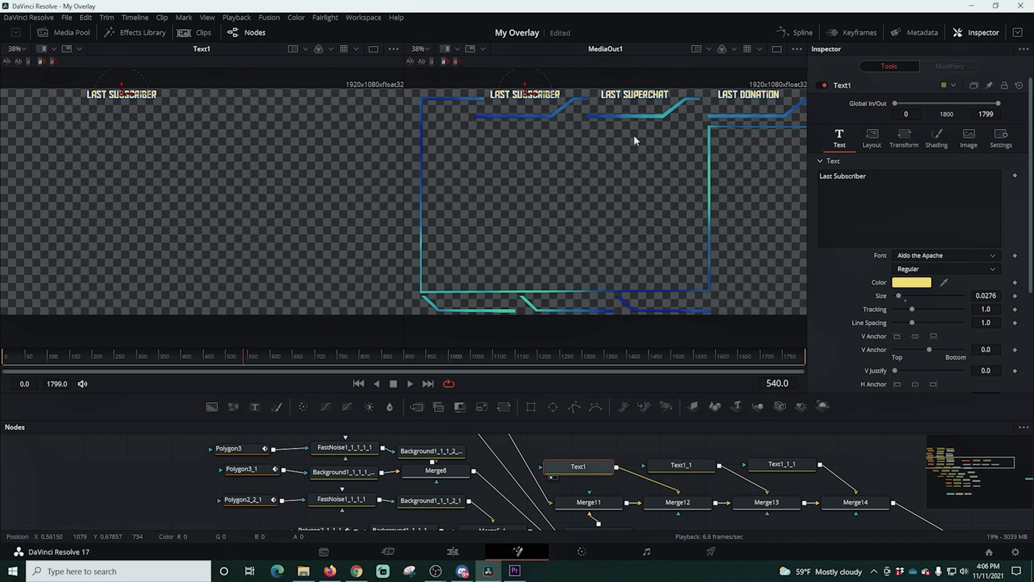
click(637, 96)
Check the bars under the labels and nudge Last Superchat slightly right on its bar.
scroll(323, 485, down, 3)
click(182, 457)
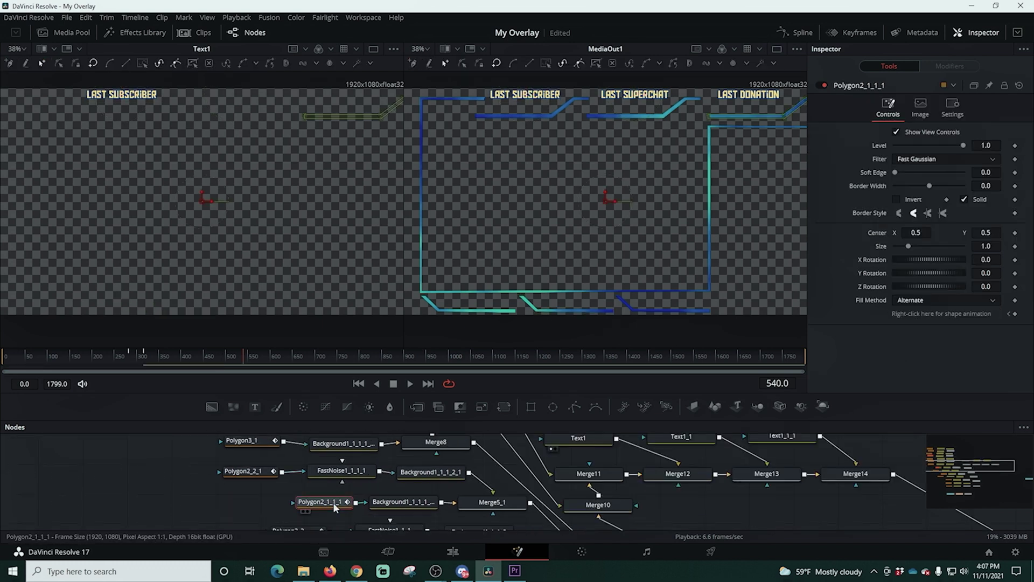
ctrl+click(364, 496)
click(662, 119)
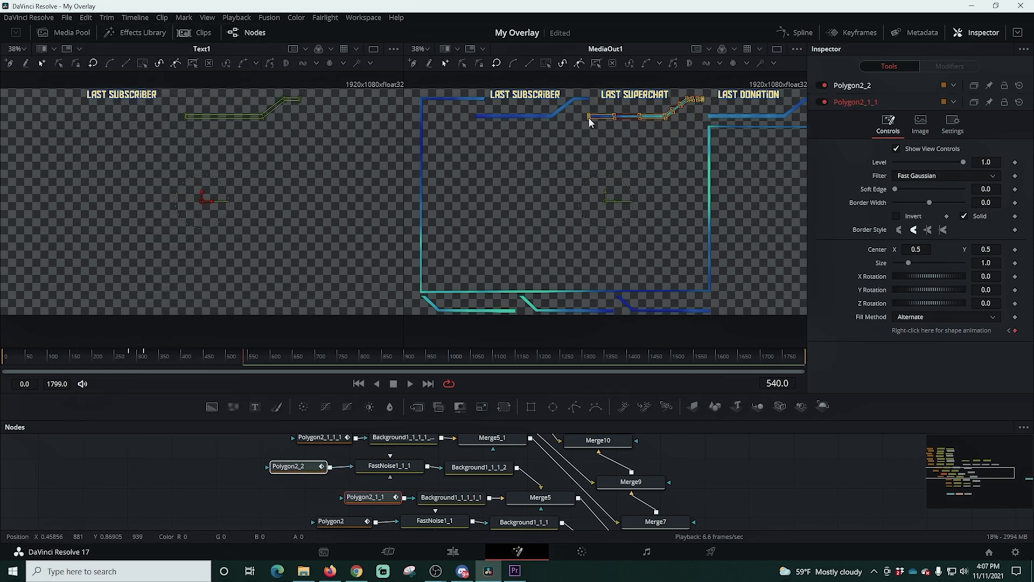
click(644, 96)
drag(645, 96, 648, 96)
click(744, 95)
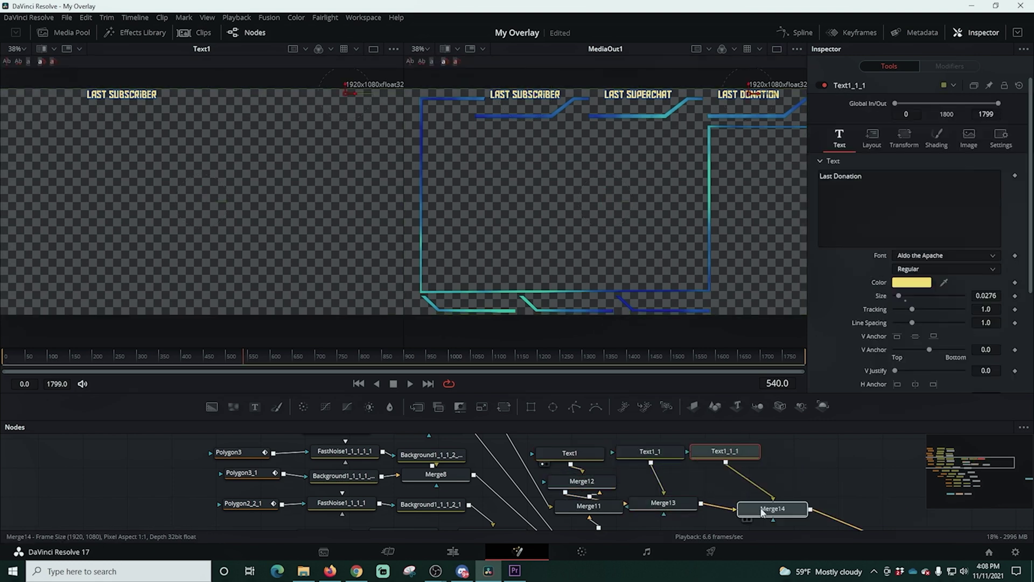
Paste a copy of the Last Donation label, rename it 'Facebook' and move it onto the bottom bar.
click(844, 509)
key(ctrl+v)
drag(814, 415, 823, 422)
click(745, 179)
key(ctrl+a)
text(Faceboo)
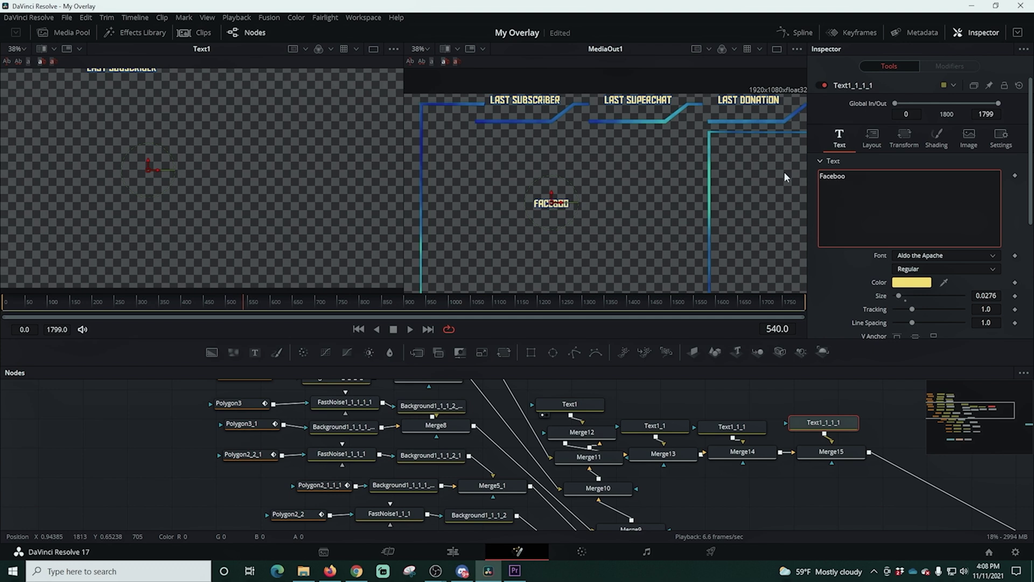
text(k)
drag(551, 200, 549, 245)
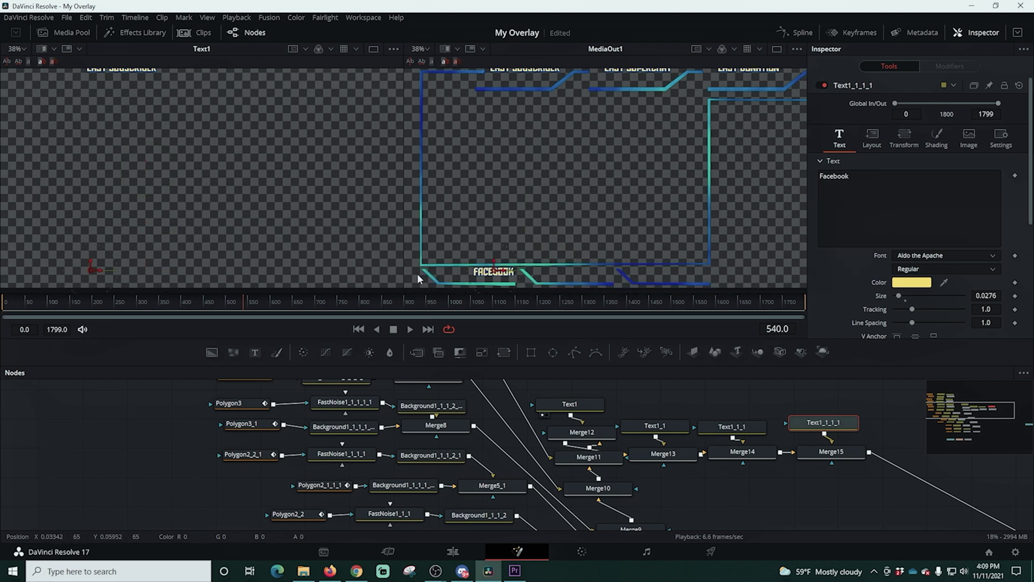
scroll(305, 455, down, 5)
drag(305, 455, 458, 509)
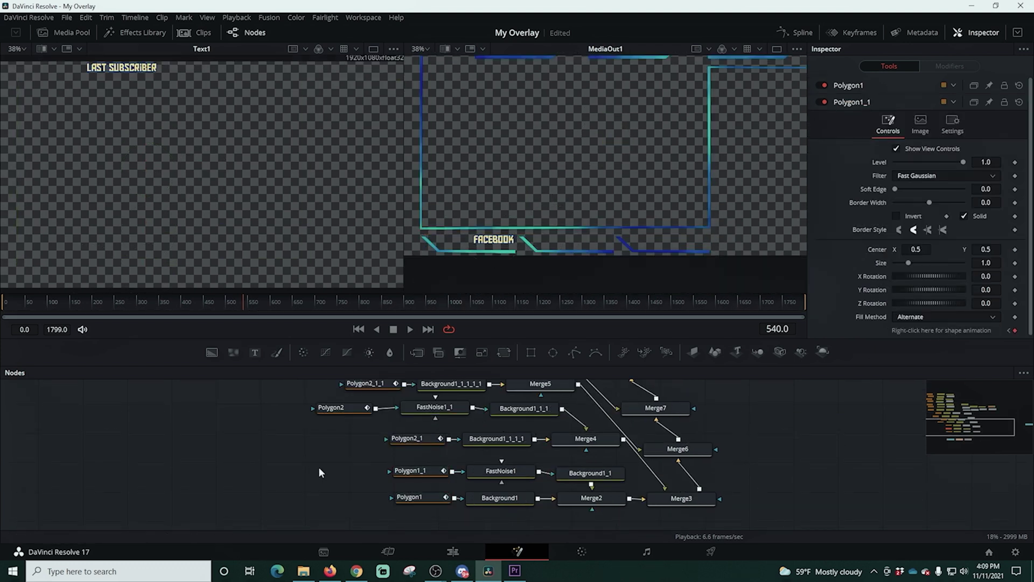
Duplicate the Facebook label as 'Instagram' and move it right along the bottom bar.
click(493, 232)
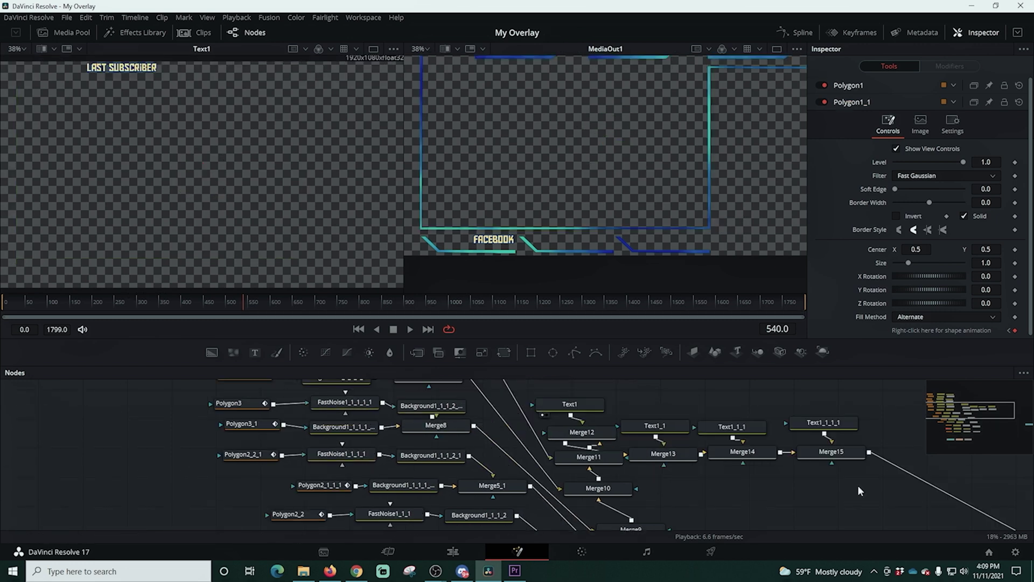
key(ctrl+c)
key(ctrl+v)
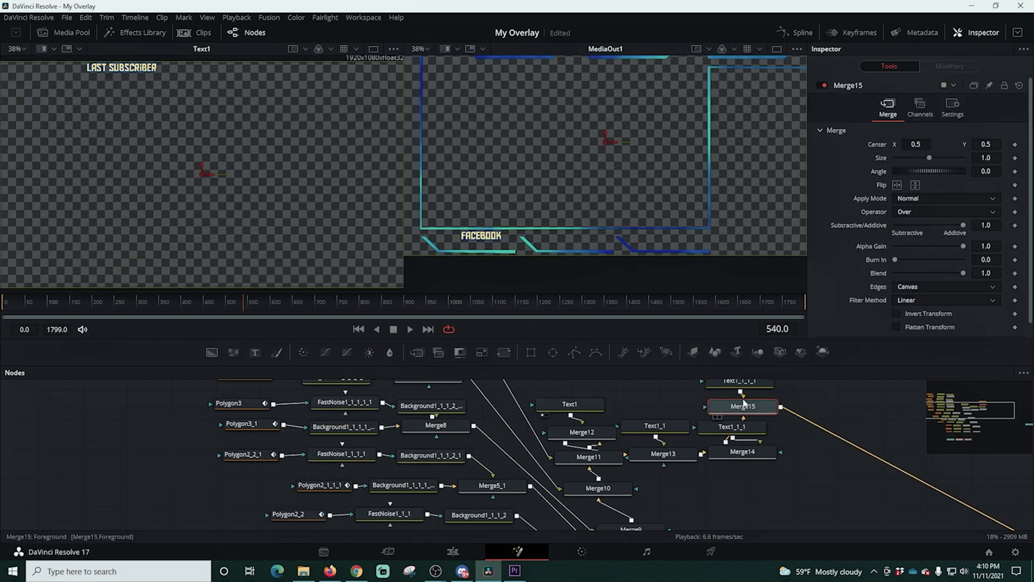
drag(614, 143, 700, 143)
click(825, 403)
text(Instagram)
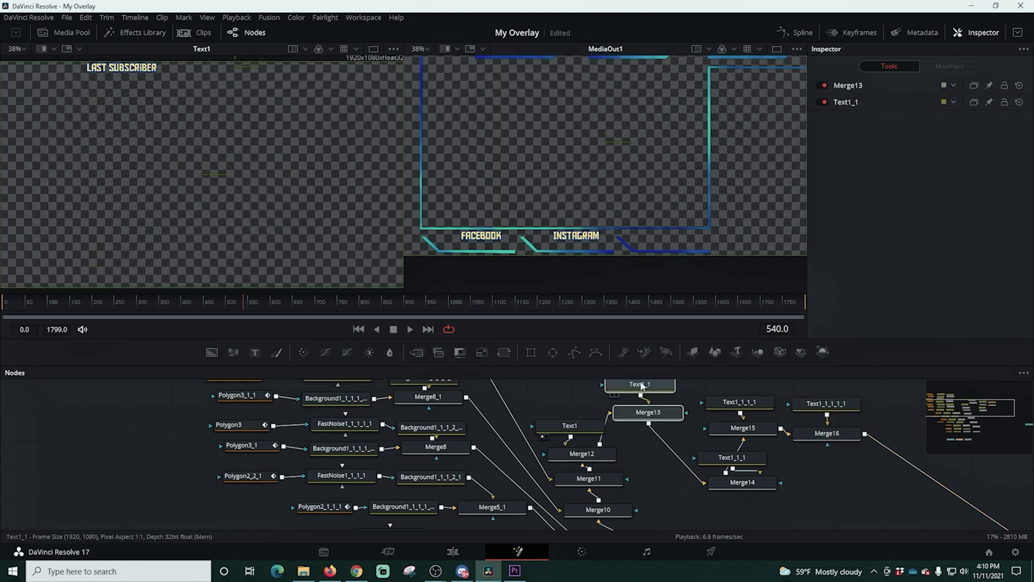
drag(707, 431, 761, 435)
Duplicate the Instagram label and change its text to 'Twitter'.
click(765, 409)
key(ctrl+c)
key(ctrl+v)
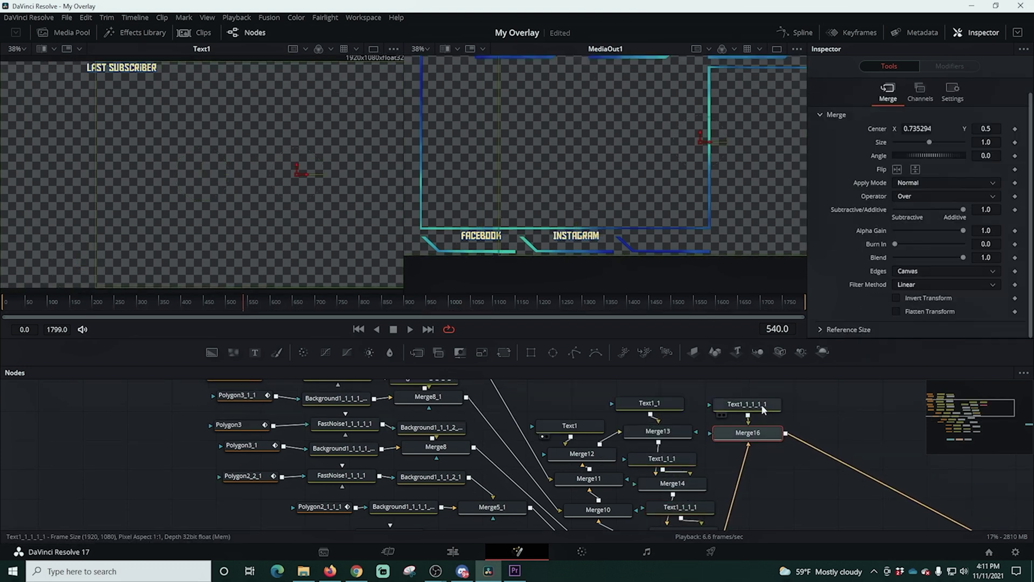
click(765, 463)
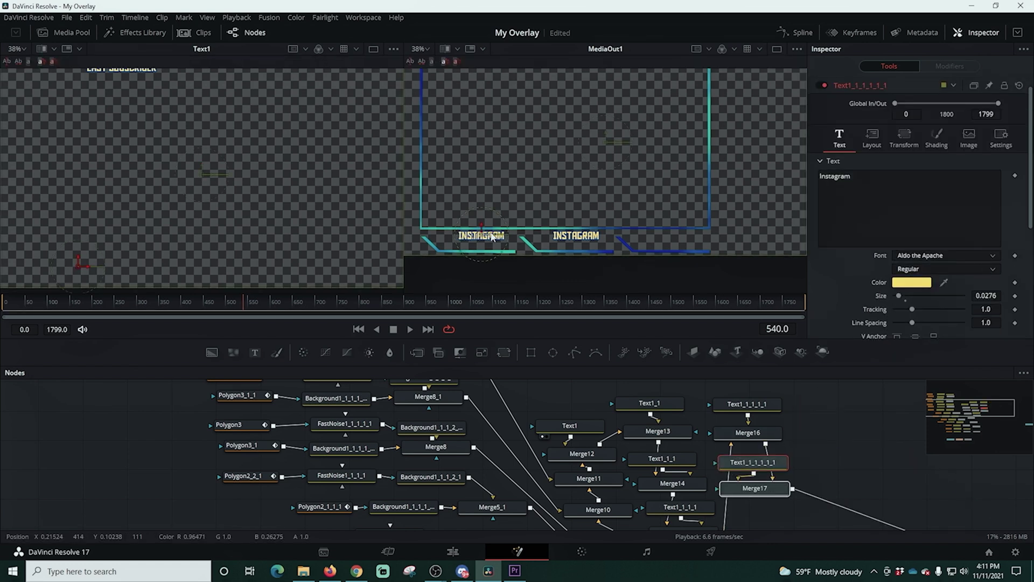
click(840, 200)
key(ctrl+a)
text(Twitter)
scroll(831, 443, down, 2)
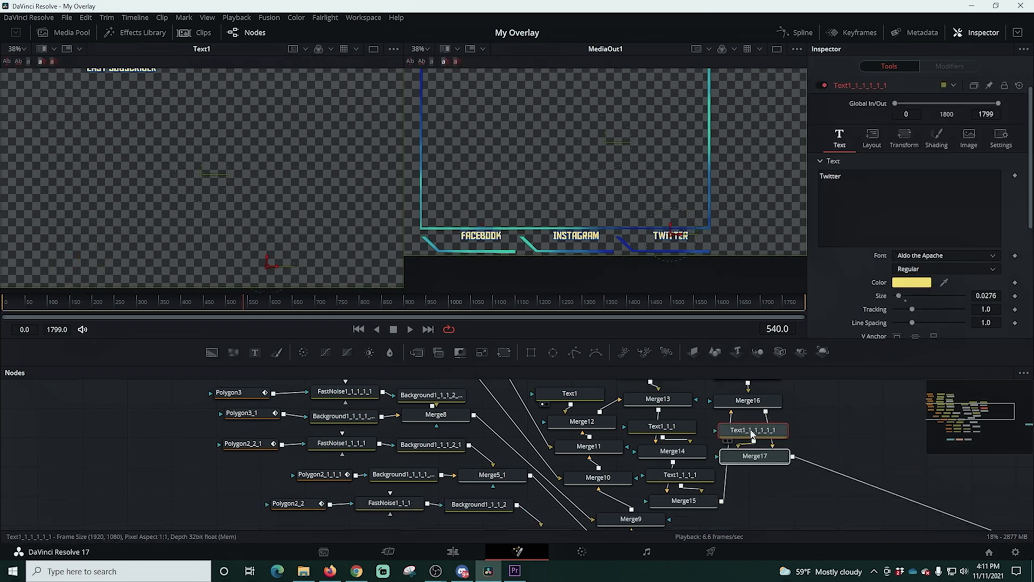
Add a 'Quality Channels' label at the top right under Last Donation.
key(ctrl+c)
key(ctrl+v)
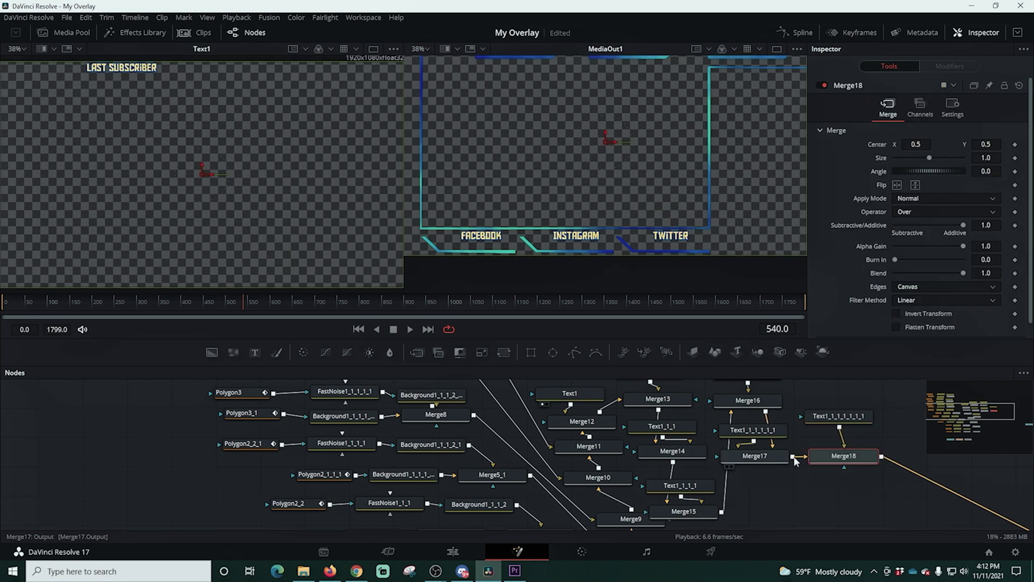
click(842, 422)
click(830, 178)
key(ctrl+a)
text(Quality Channels)
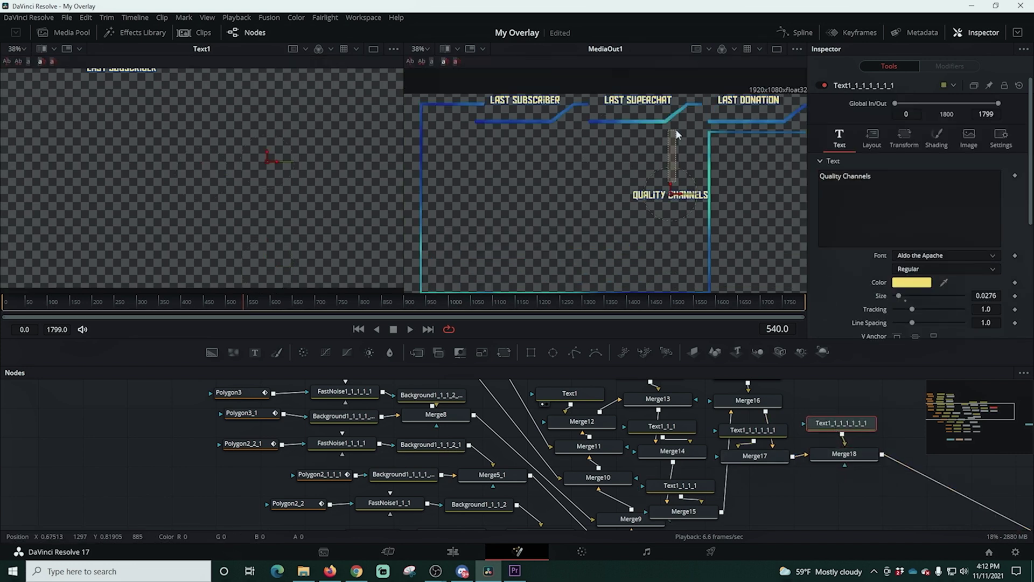
drag(694, 186, 749, 129)
scroll(421, 469, down, 3)
click(417, 461)
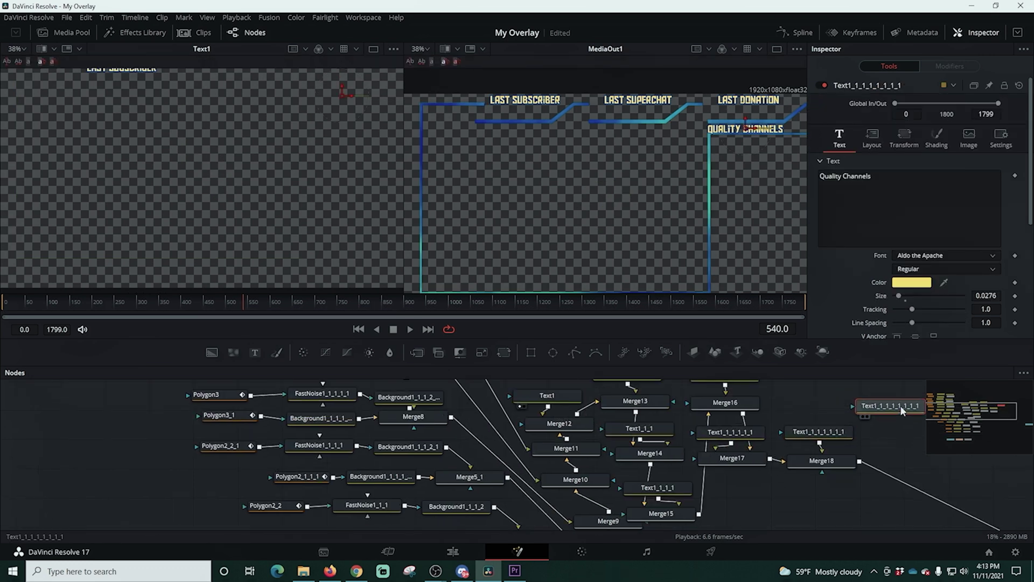
Copy the Quality Channels label with its merge to create the Chat label, then duplicate it.
drag(900, 405, 829, 486)
key(ctrl+c)
key(ctrl+v)
click(856, 474)
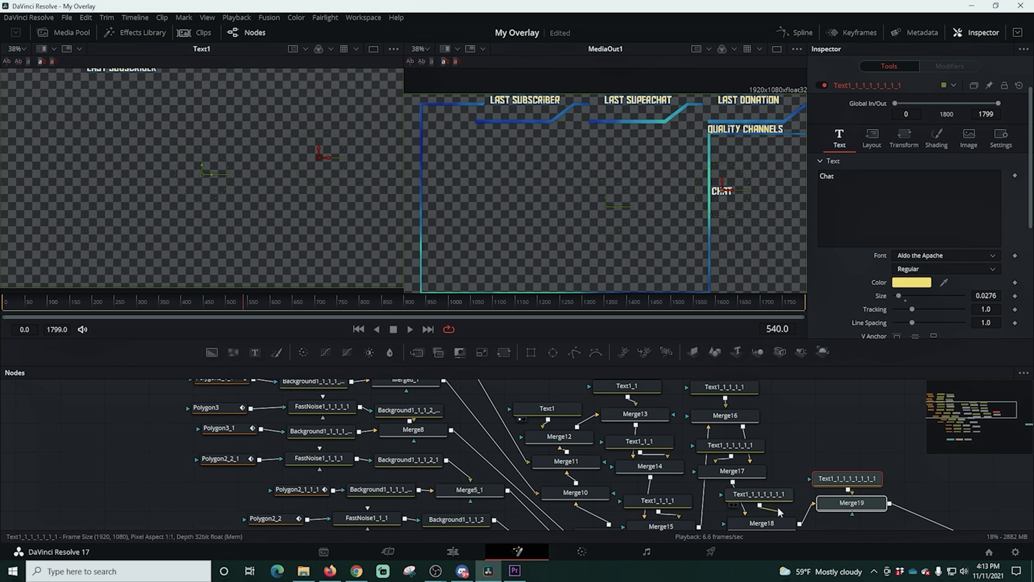
key(ctrl+c)
key(ctrl+v)
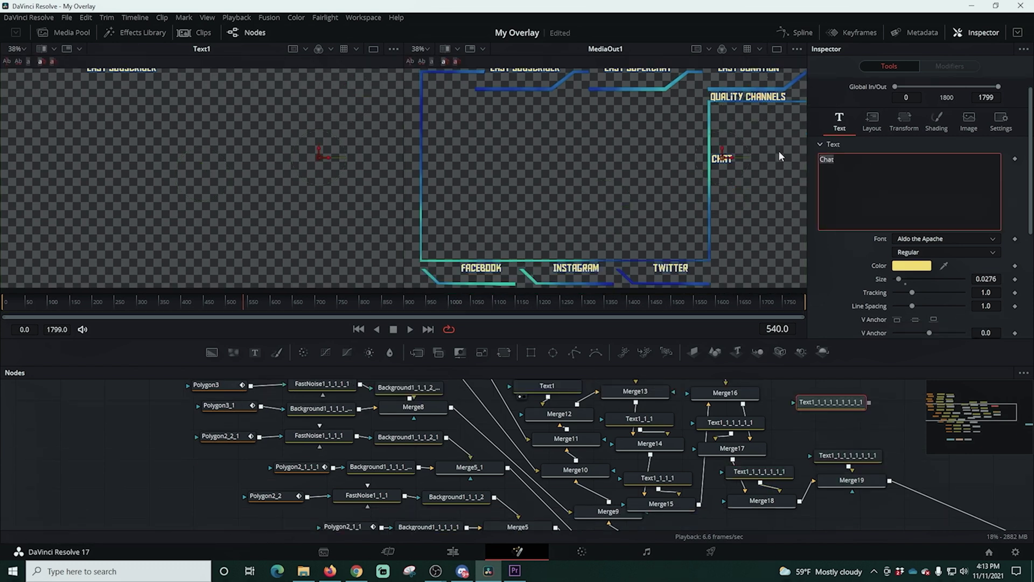
Make the duplicated label blue and connect it into the composite through a new merge.
click(911, 266)
click(396, 326)
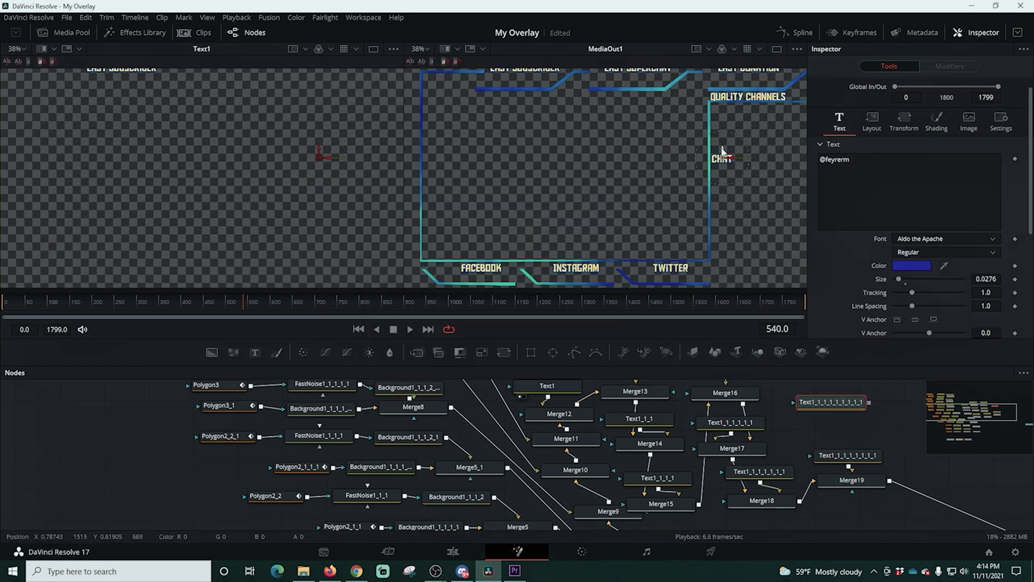
click(937, 121)
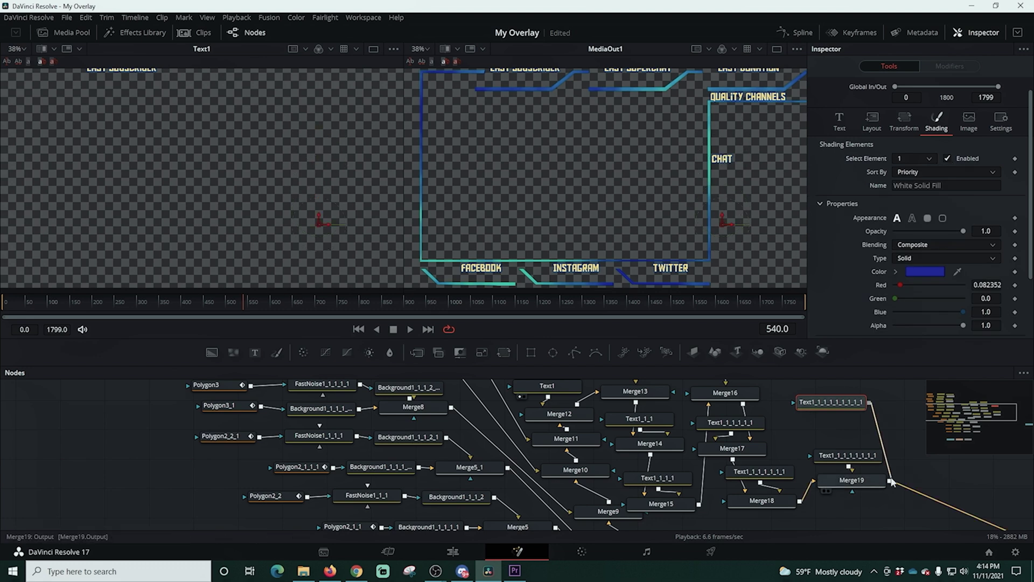
drag(870, 402, 889, 480)
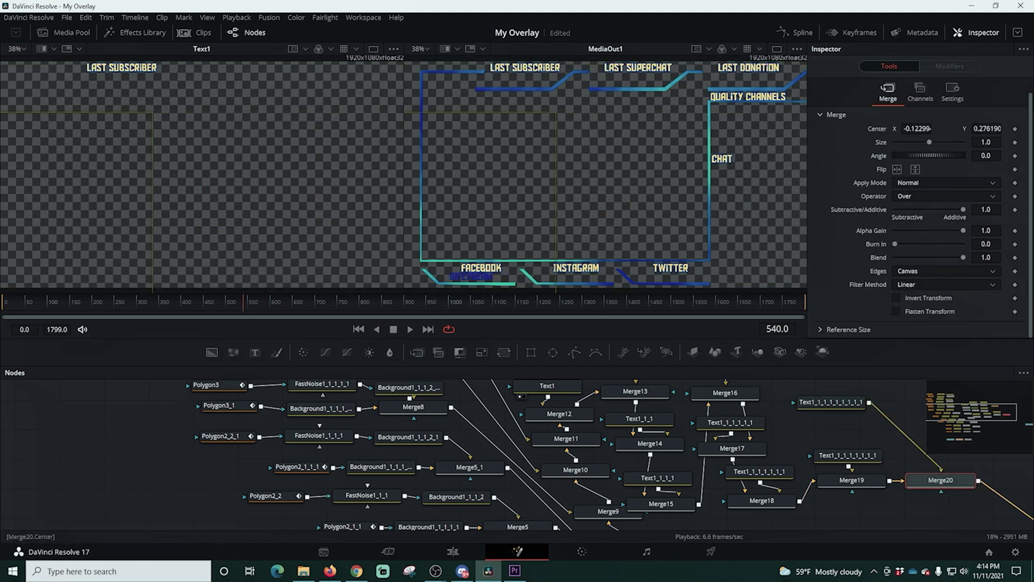
click(635, 418)
click(657, 478)
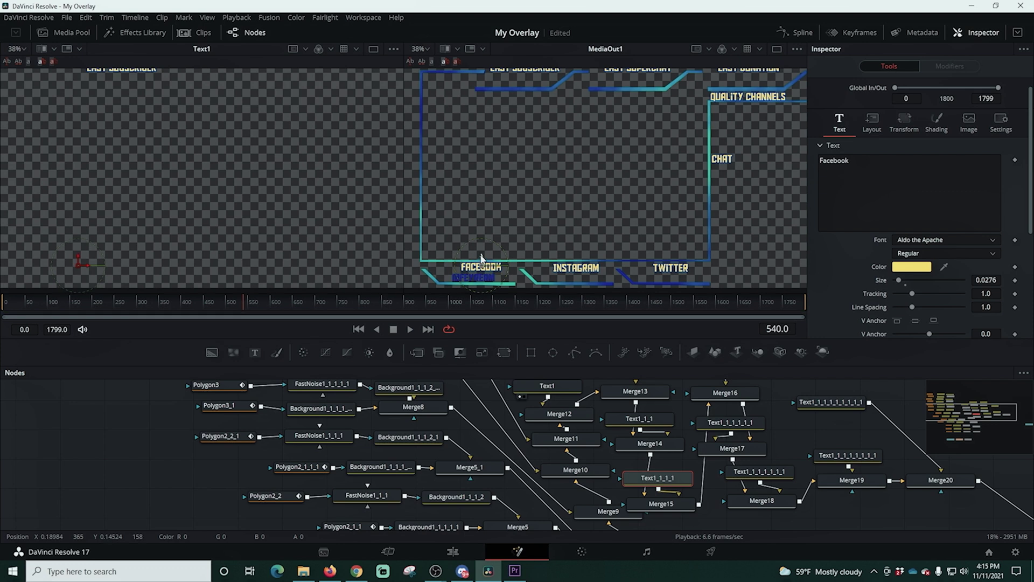
drag(948, 480, 836, 427)
Copy the blue handle label, view it, and merge the copy into the composite output.
click(831, 402)
key(ctrl+c)
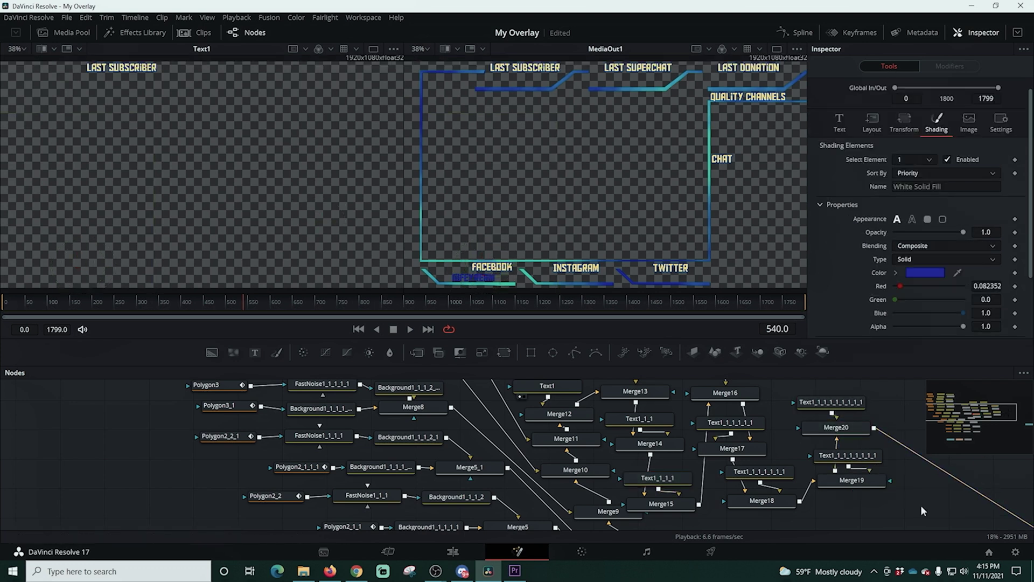
key(ctrl+v)
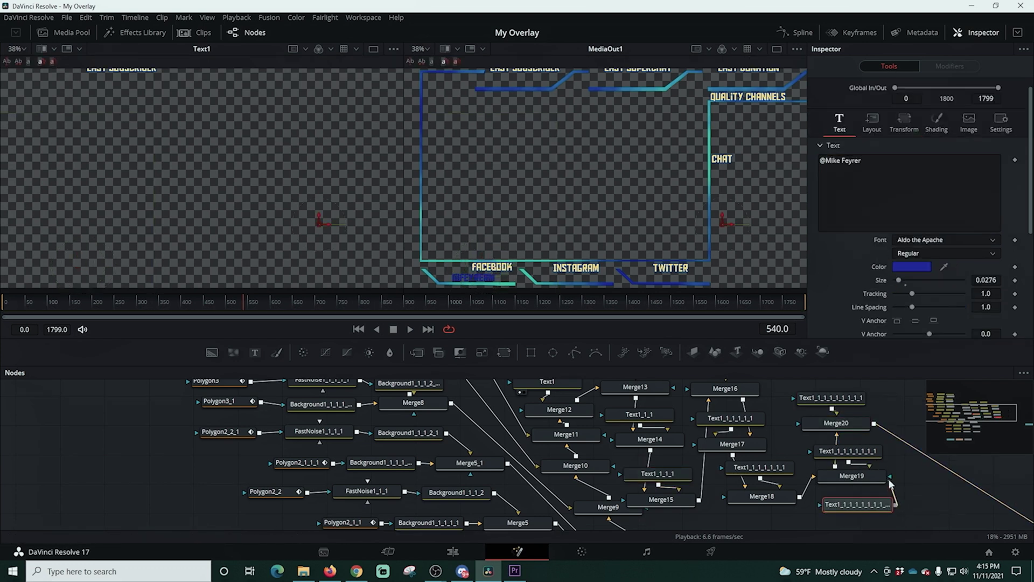
scroll(893, 493, down, 2)
drag(854, 472, 797, 403)
key(1)
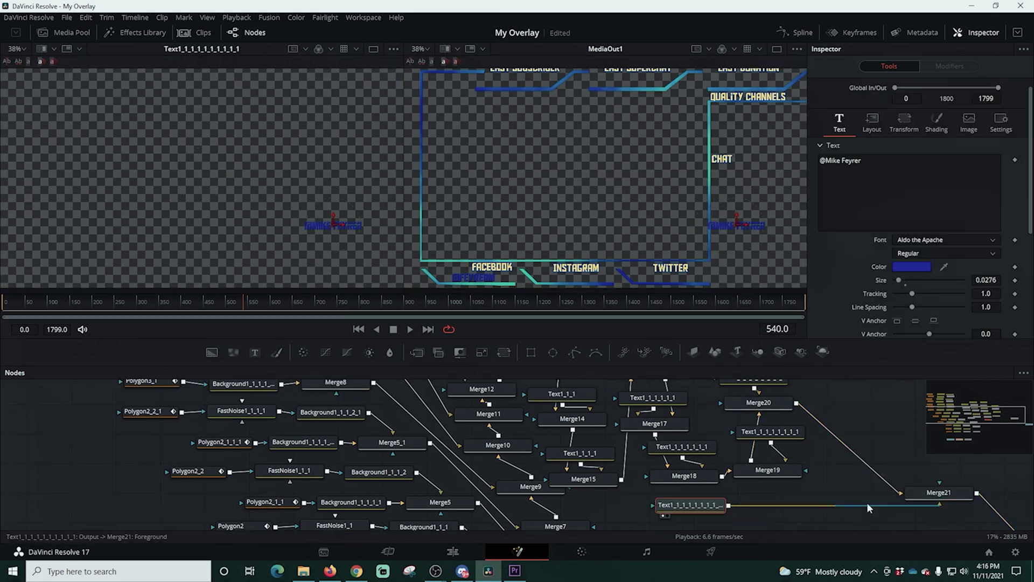
drag(740, 229, 588, 291)
Set the new handle text to the Twitter handle and merge it in under TWITTER.
click(595, 269)
drag(670, 267, 685, 268)
scroll(840, 484, down, 2)
click(856, 448)
drag(829, 506, 829, 504)
click(861, 162)
key(ctrl+a)
text(@feyrerm)
drag(646, 273, 670, 272)
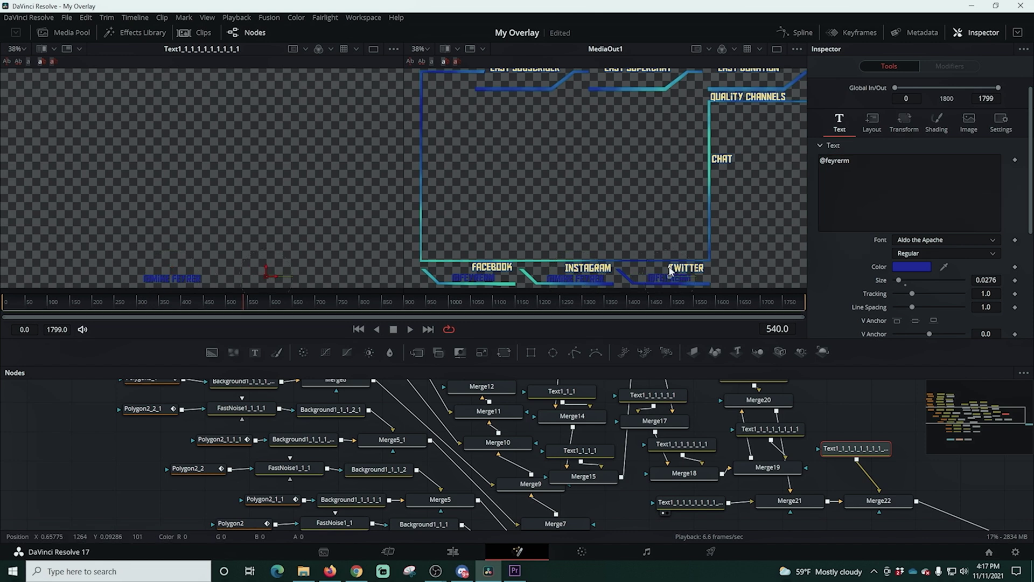
Enlarge the node graph and viewer, pan to MediaOut1, and return to the Edit page.
click(549, 272)
drag(528, 367, 530, 189)
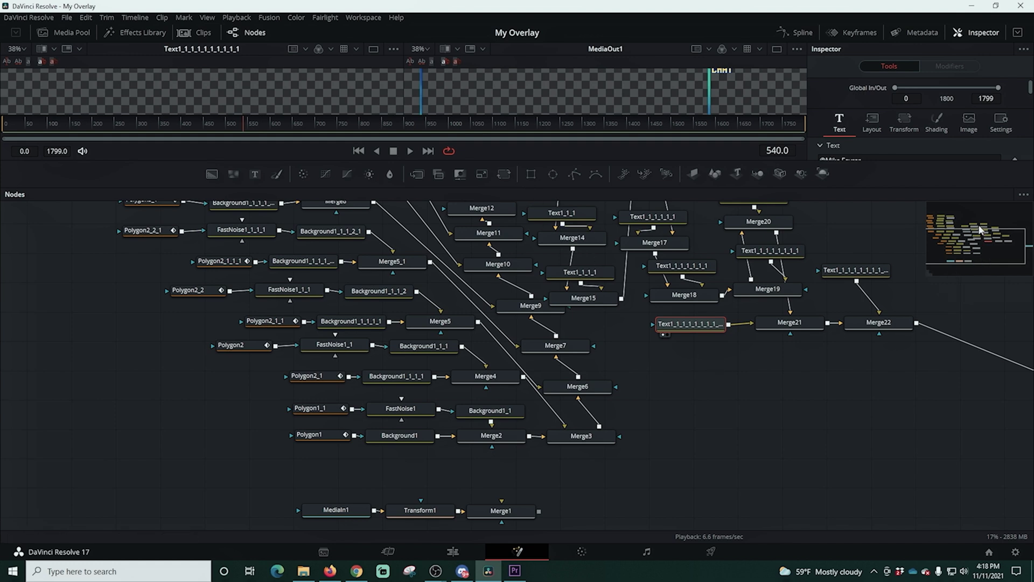
drag(979, 240, 973, 235)
drag(753, 186, 751, 476)
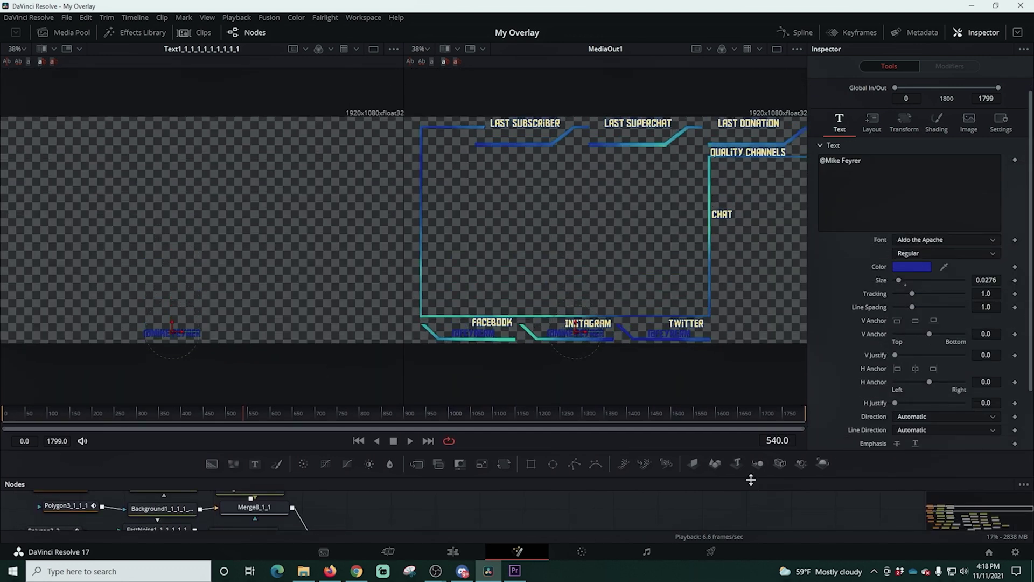
click(453, 551)
Preview the overlay, then import Facebook.png, Twitter.png and Instagram.png into the Media Pool.
click(550, 297)
click(534, 299)
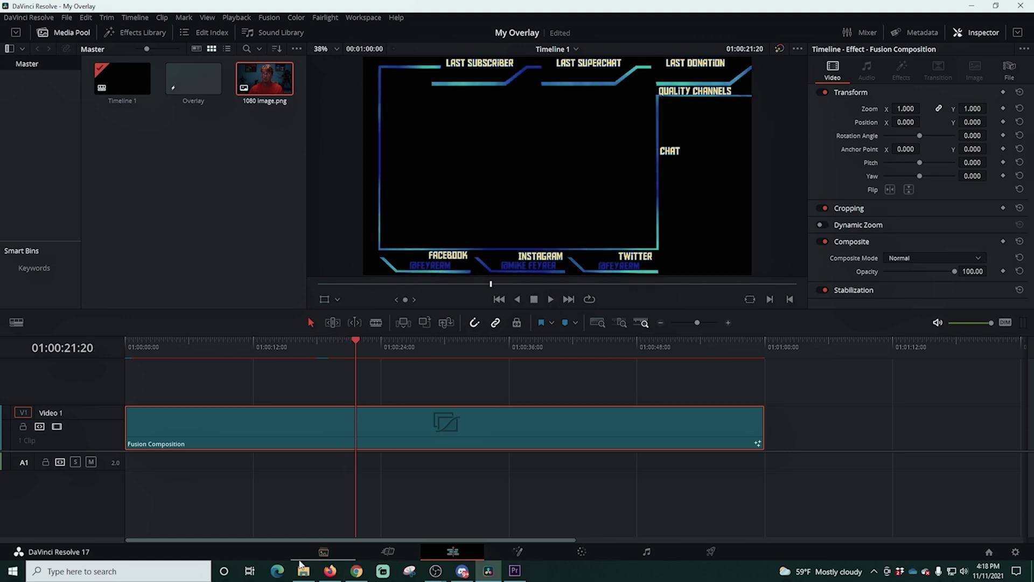
click(304, 571)
drag(930, 166, 153, 218)
click(575, 236)
drag(880, 242, 231, 231)
drag(575, 237, 193, 239)
Place Facebook.png on Video 2, zoom it to 0.05 and position it beside its handle.
drag(193, 128, 764, 467)
click(553, 440)
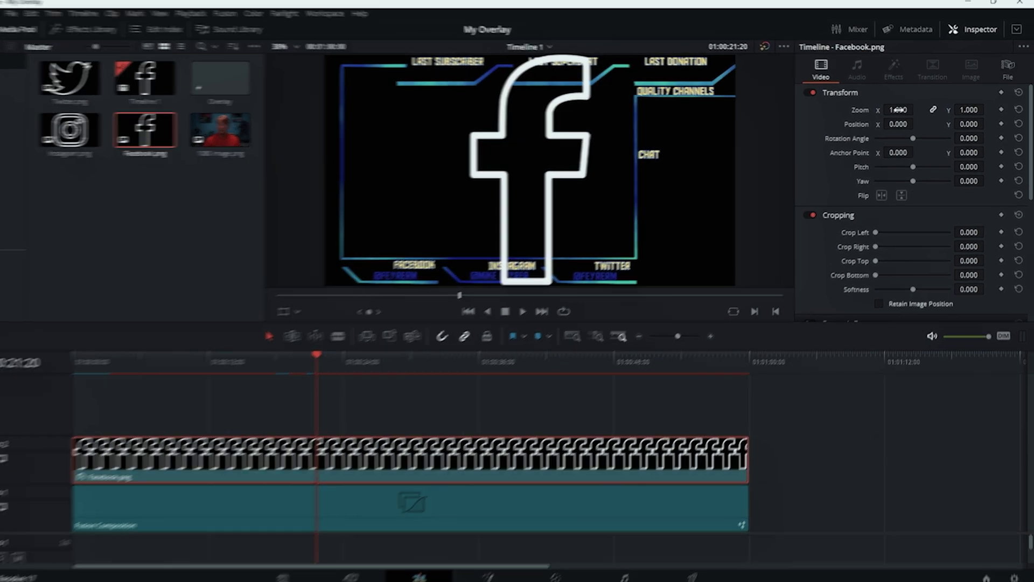
click(905, 109)
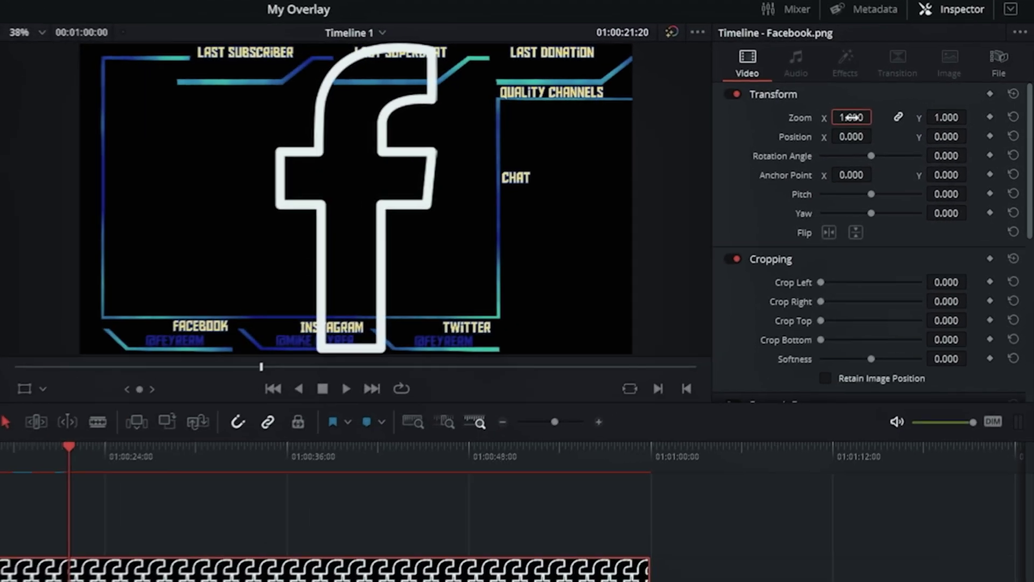
key(Return)
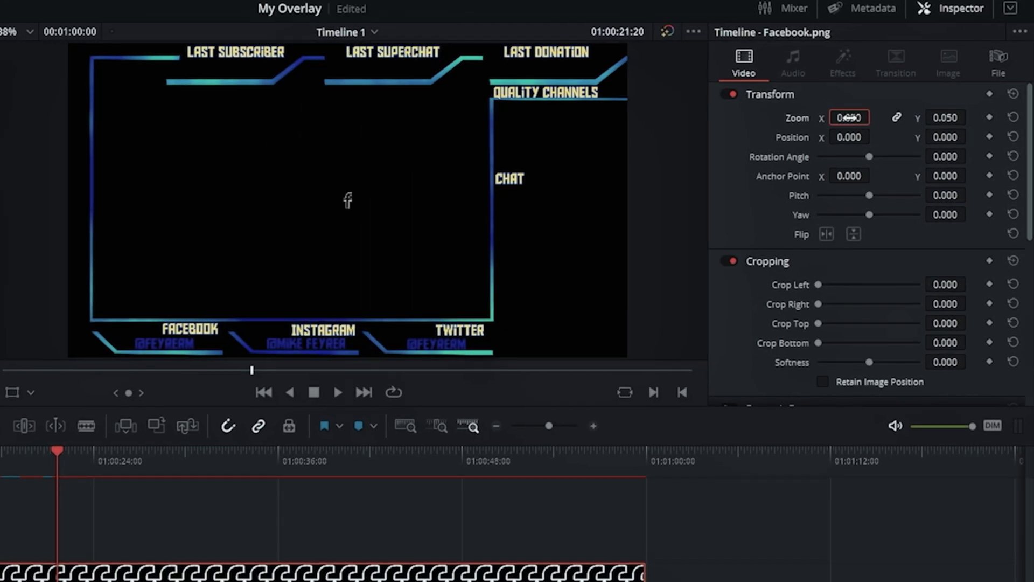
drag(875, 137, 875, 137)
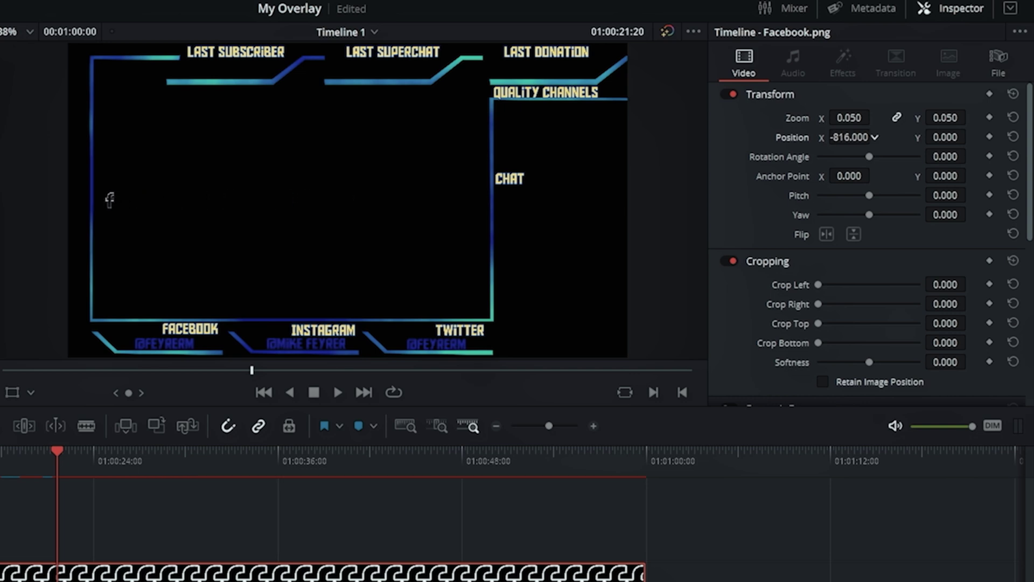
drag(926, 133, 945, 136)
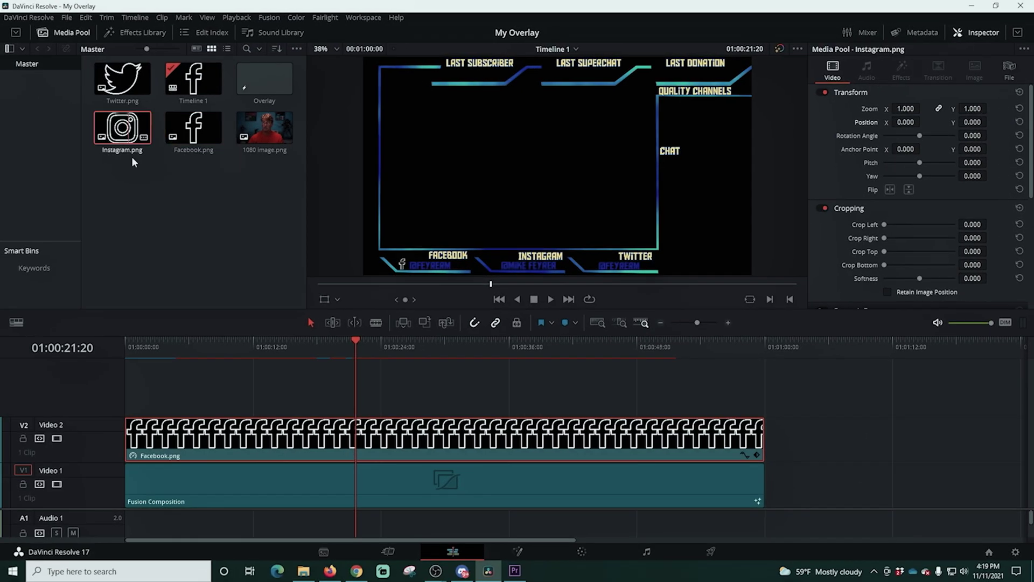
Place Instagram.png on Video 3 at full length and set its zoom to 0.05.
drag(122, 128, 763, 415)
text(0.5)
key(Return)
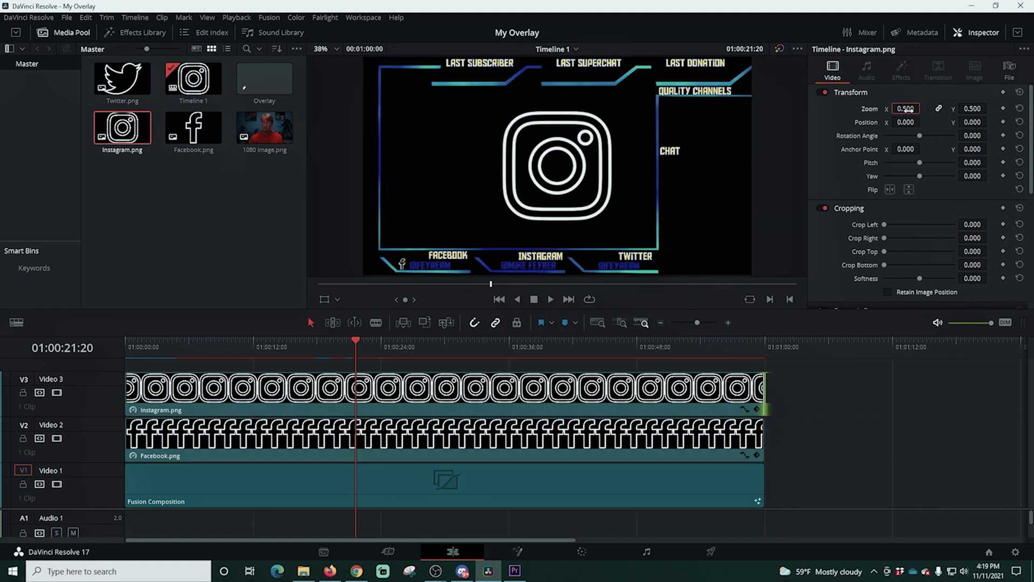
text(0.05)
key(Return)
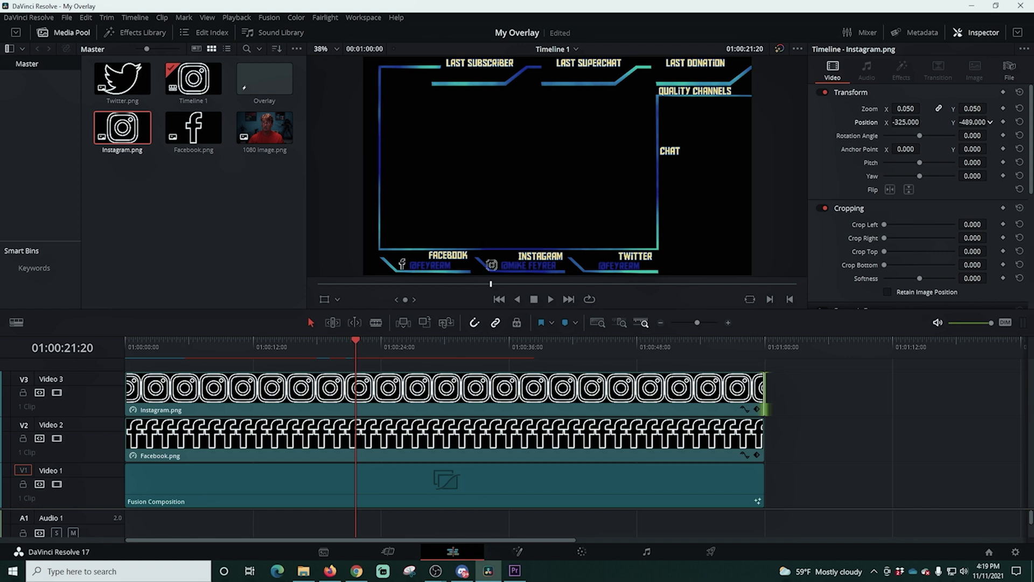
click(601, 476)
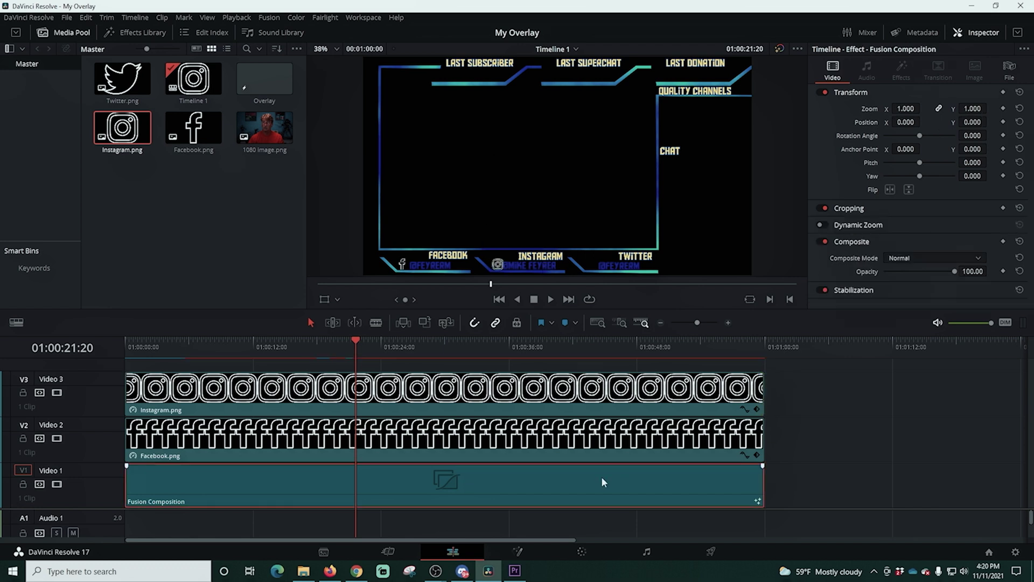
Inspect the Instagram handle text node in Fusion, then put Twitter.png on a new Video 4 track.
right_click(532, 477)
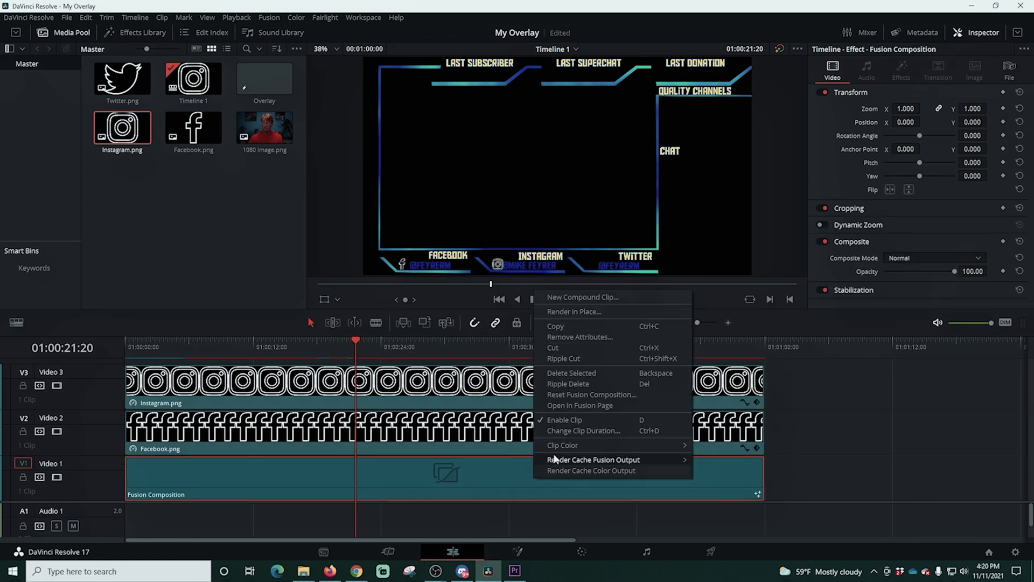
click(570, 405)
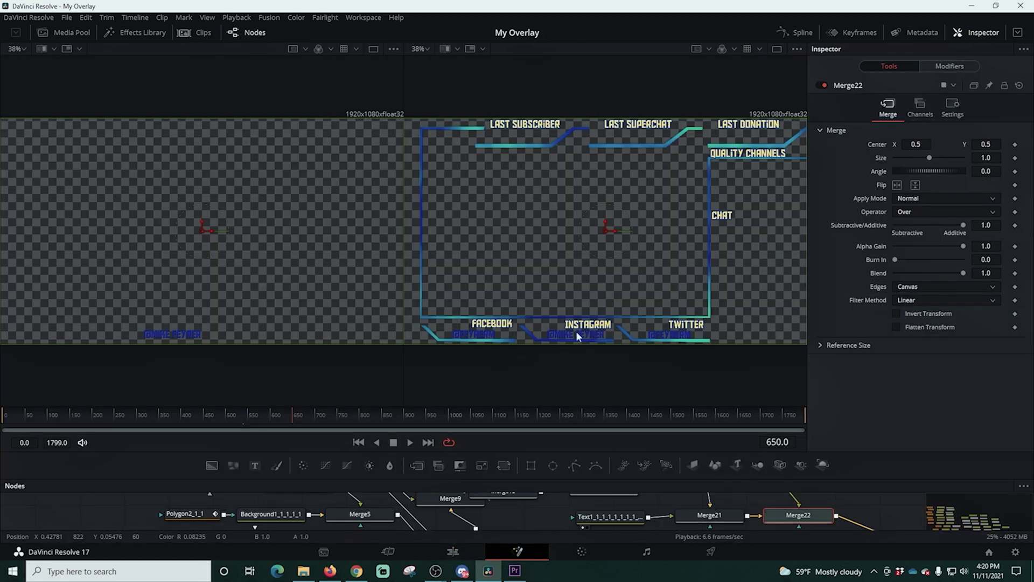
drag(721, 489, 678, 304)
scroll(599, 143, down, 3)
click(608, 331)
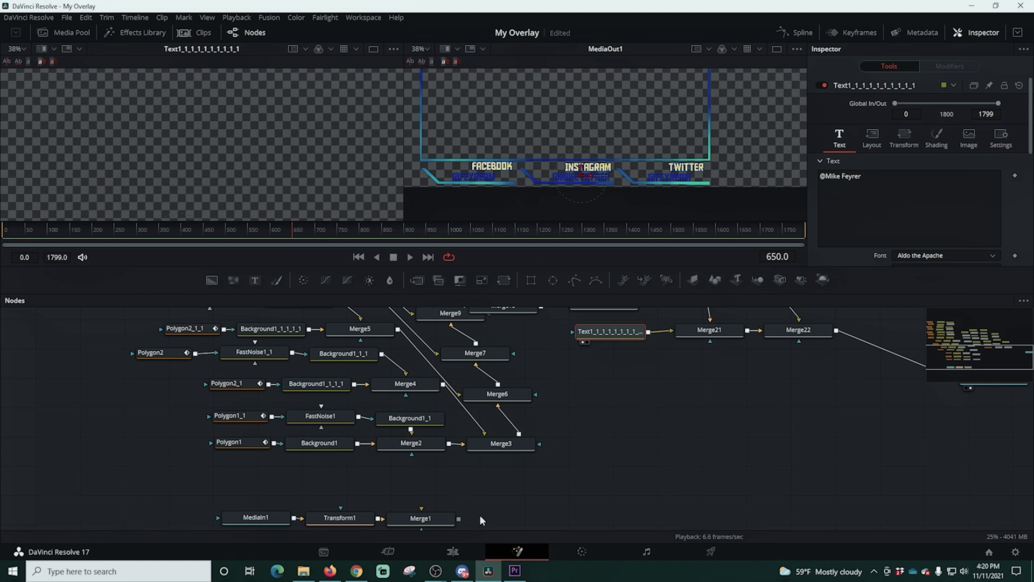
click(452, 552)
drag(122, 78, 162, 370)
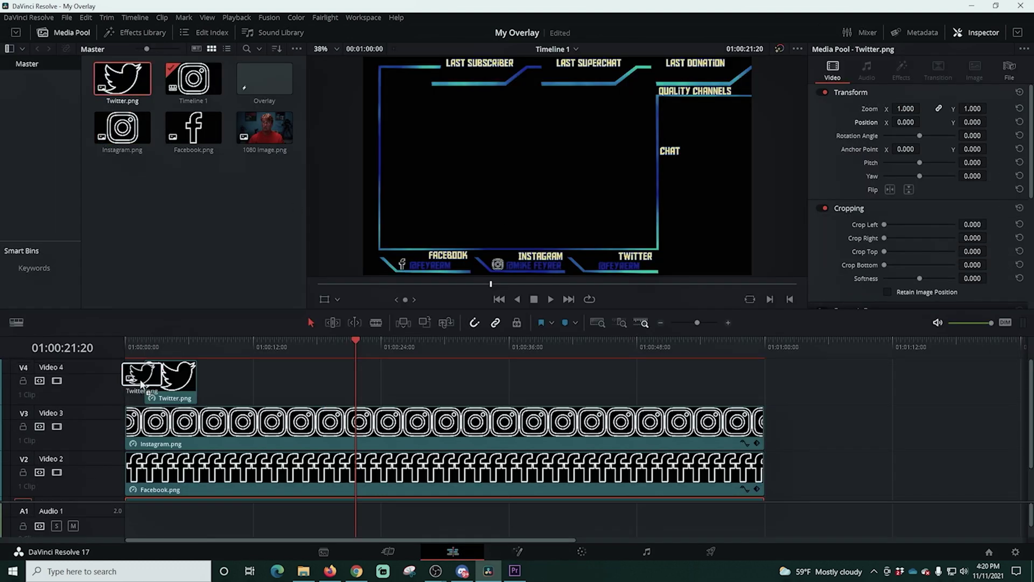
Extend Twitter.png to match the other clips and set its zoom to 0.05.
drag(253, 377, 719, 388)
click(719, 393)
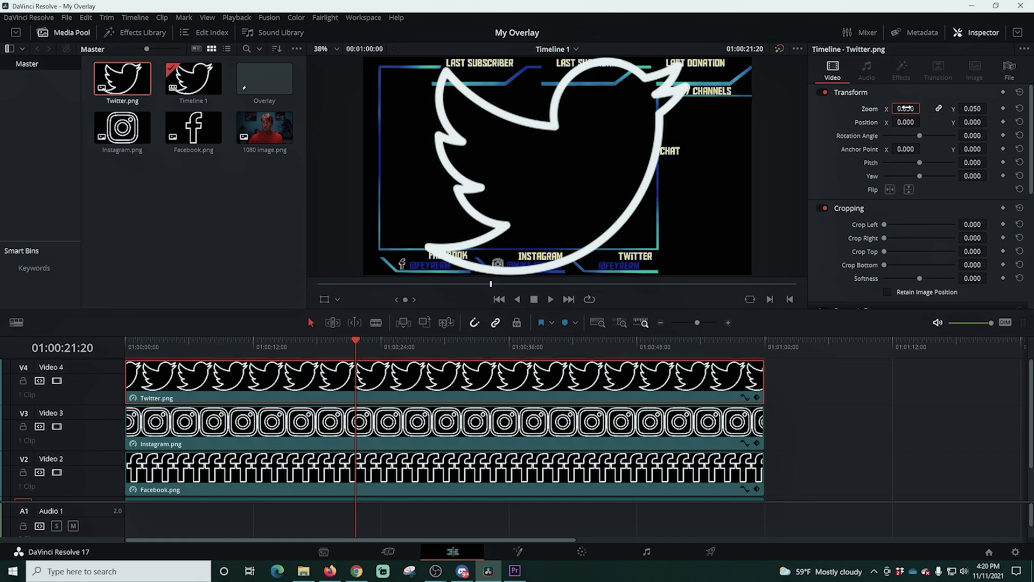
text(.05)
key(Return)
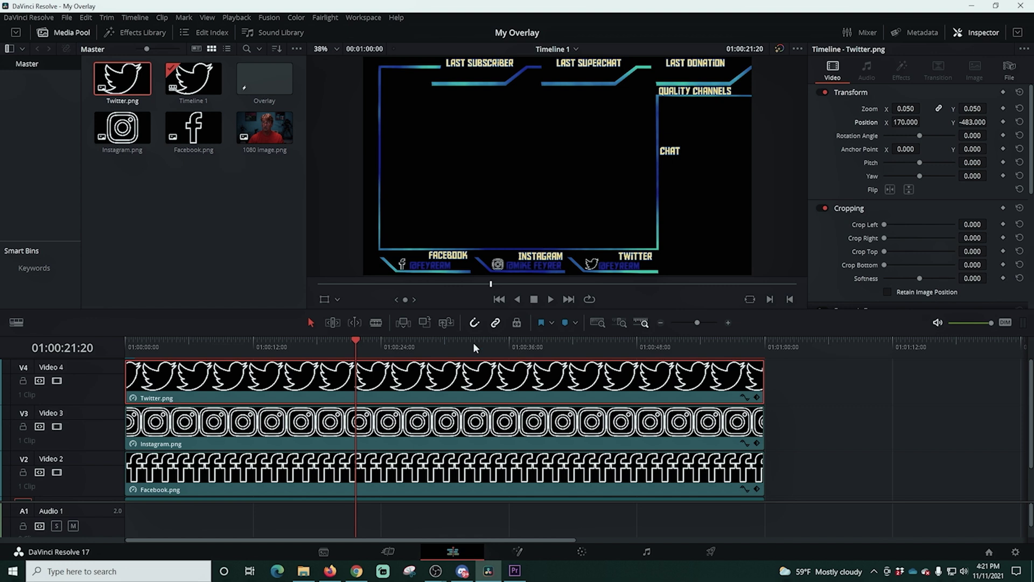
scroll(477, 481, down, 2)
Reopen the Fusion Composition in the Fusion page and select the Polygon3_1_1_1 bar shape.
right_click(478, 481)
click(557, 409)
scroll(578, 416, up, 5)
click(66, 401)
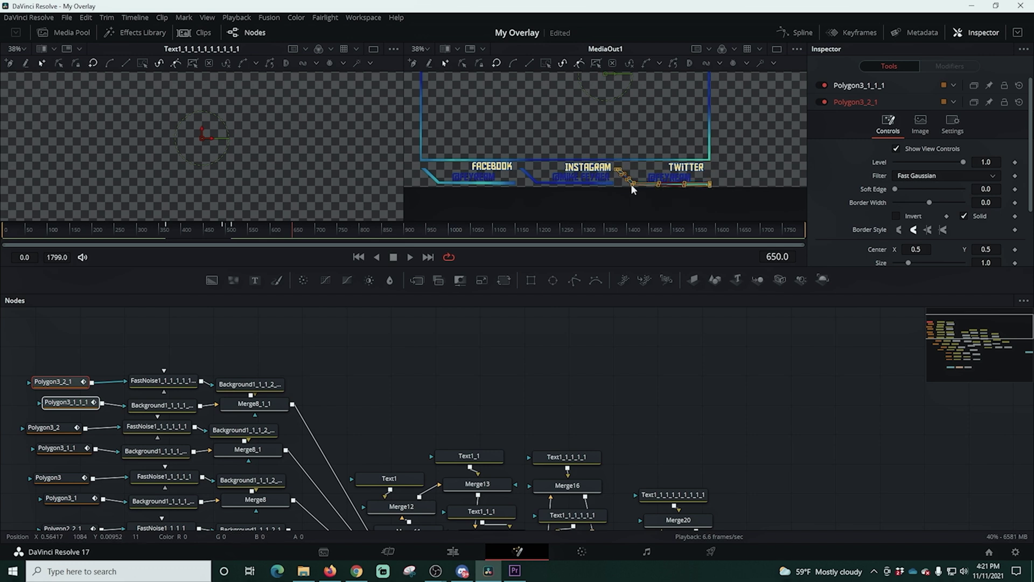
Inspect the bottom-bar polygon pairs Polygon3_2/Polygon3_1_1 and Polygon3/Polygon3_1.
click(44, 427)
ctrl+click(62, 449)
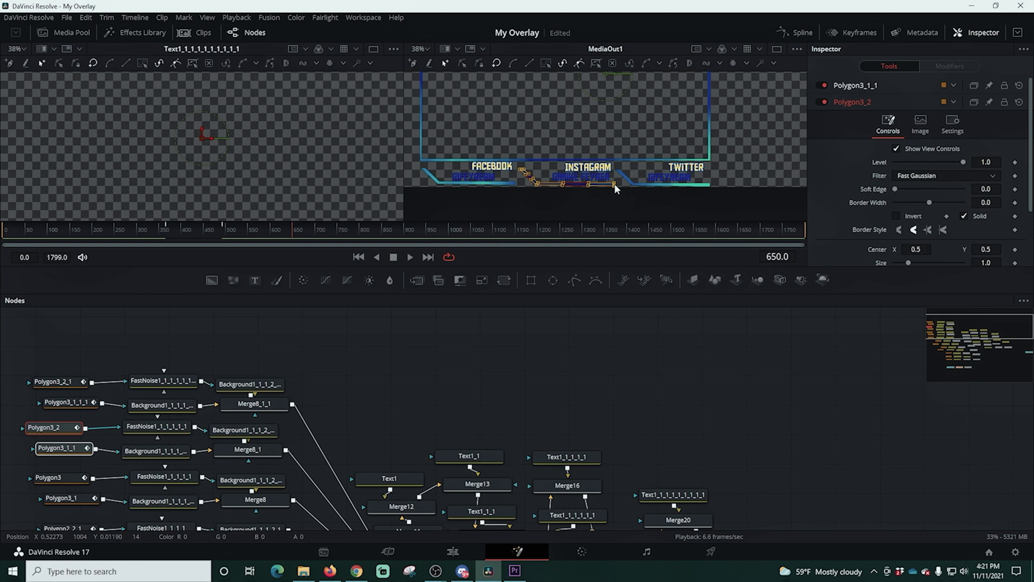
scroll(59, 451, down, 2)
click(48, 445)
ctrl+click(61, 465)
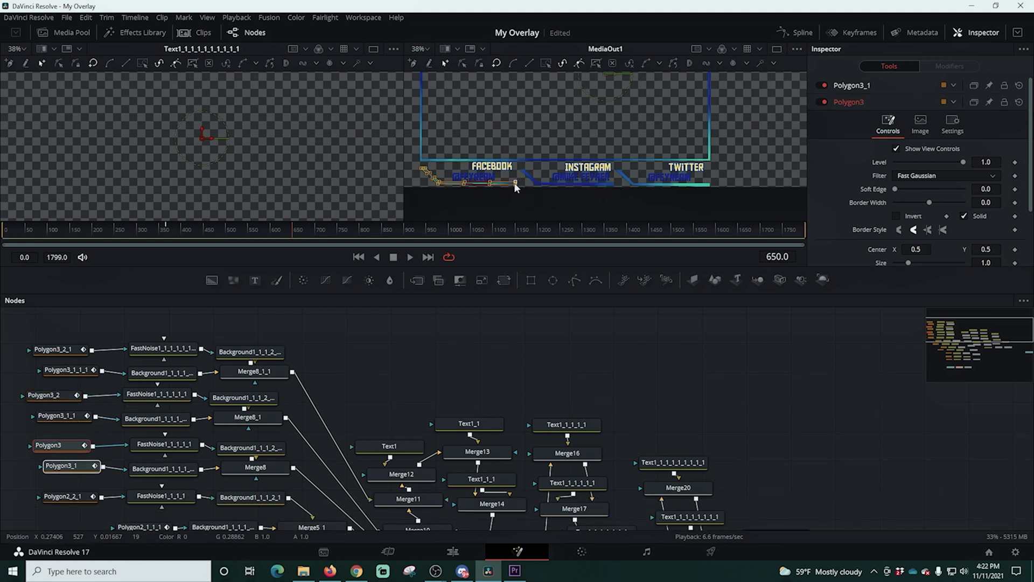
click(393, 369)
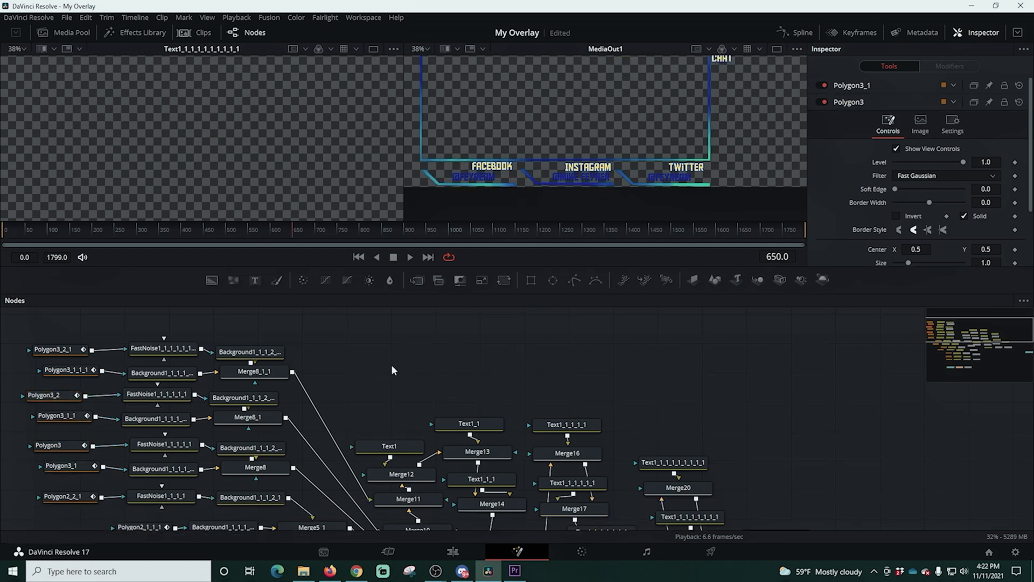
click(60, 397)
ctrl+click(62, 415)
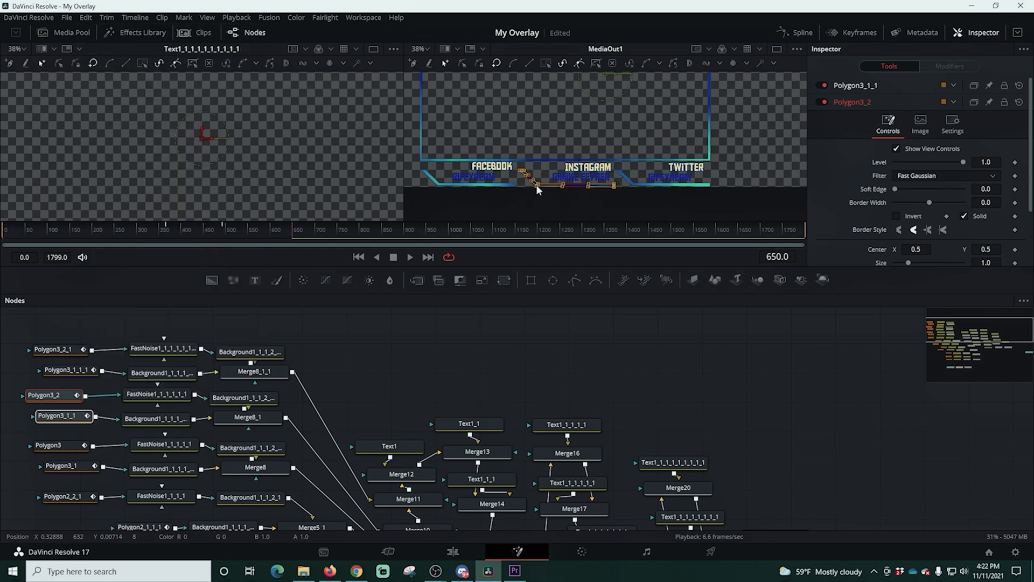
Inspect the Text1_1, Chat label and top-right text nodes and their shading settings.
click(468, 424)
scroll(762, 454, down, 3)
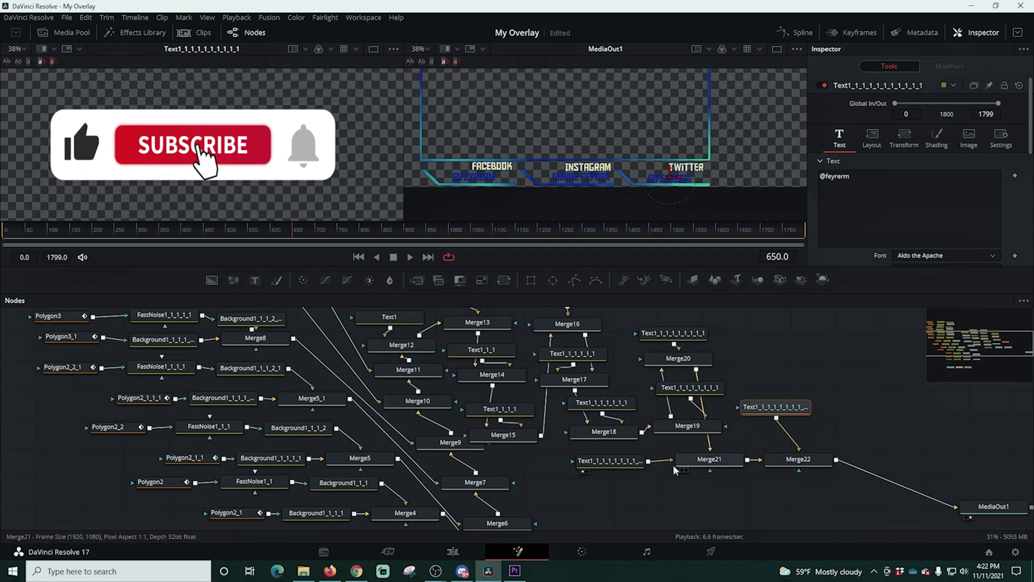
click(693, 392)
click(673, 333)
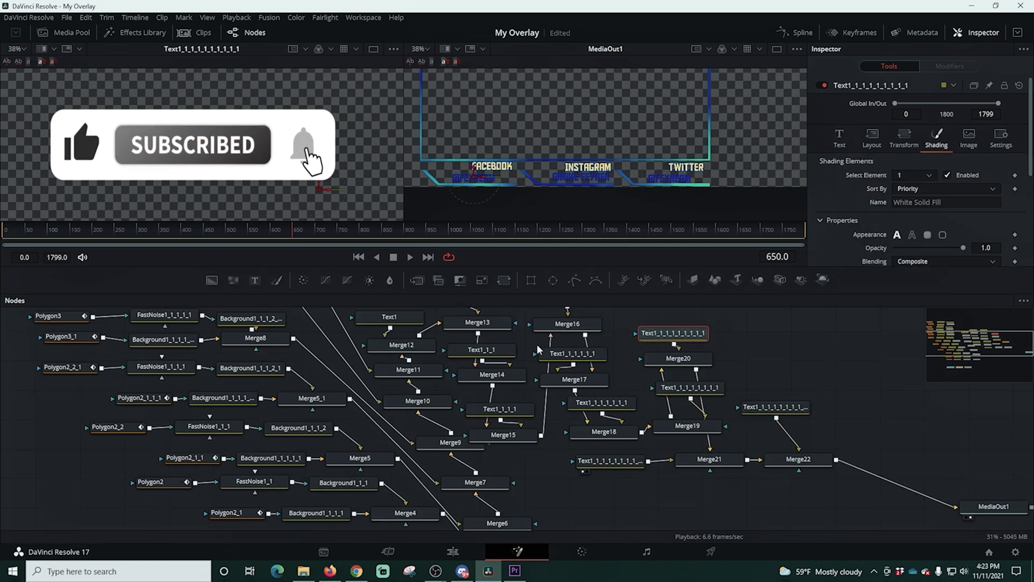
Play back the overlay on the Edit page from earlier, then reopen the composition in Fusion.
key(shift+4)
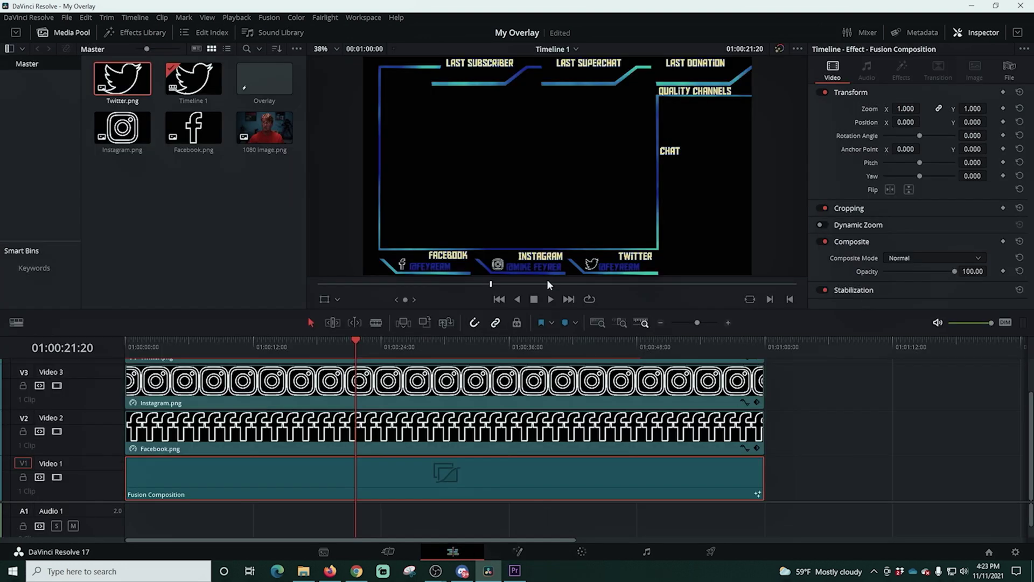
click(167, 345)
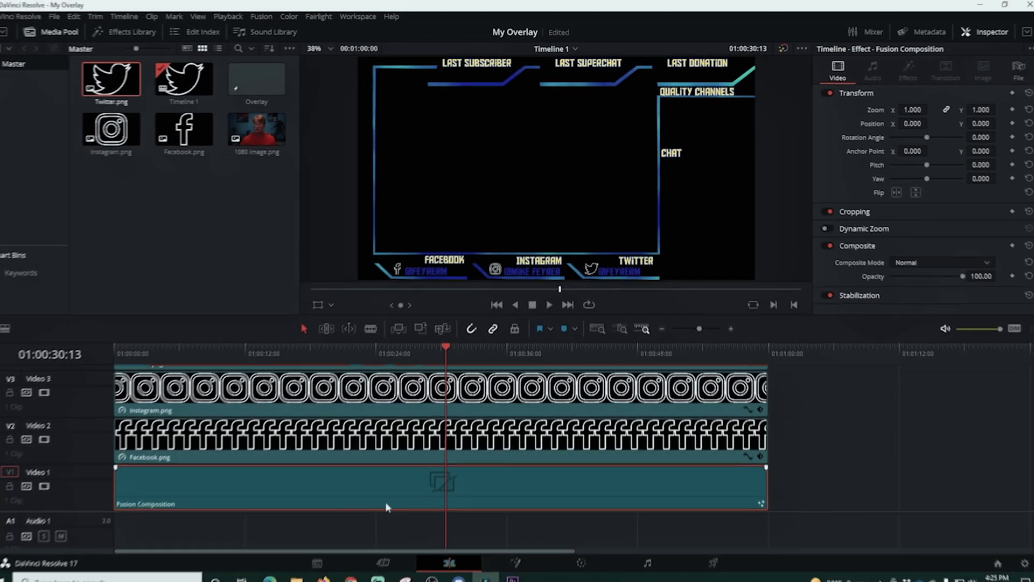
right_click(392, 489)
click(431, 420)
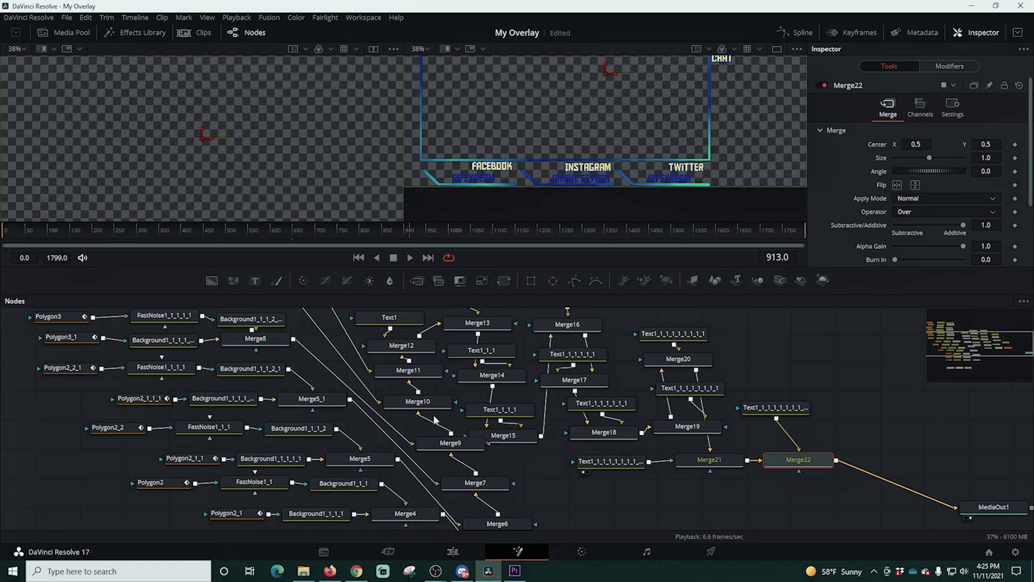
Step through the shape keyframes of the Polygon3 nodes, starting with Polygon3_2_1.
scroll(20, 422, up, 3)
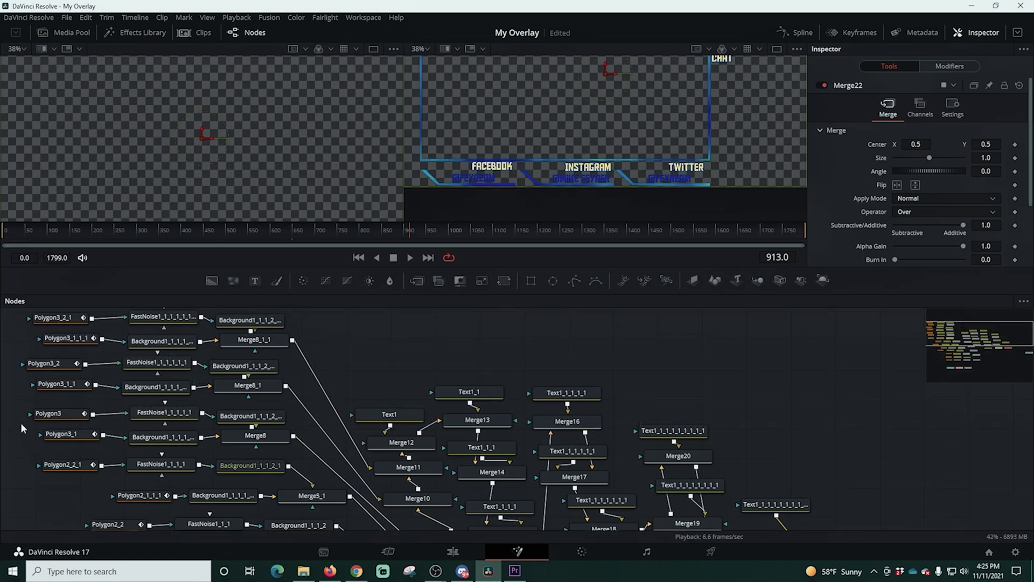
click(60, 350)
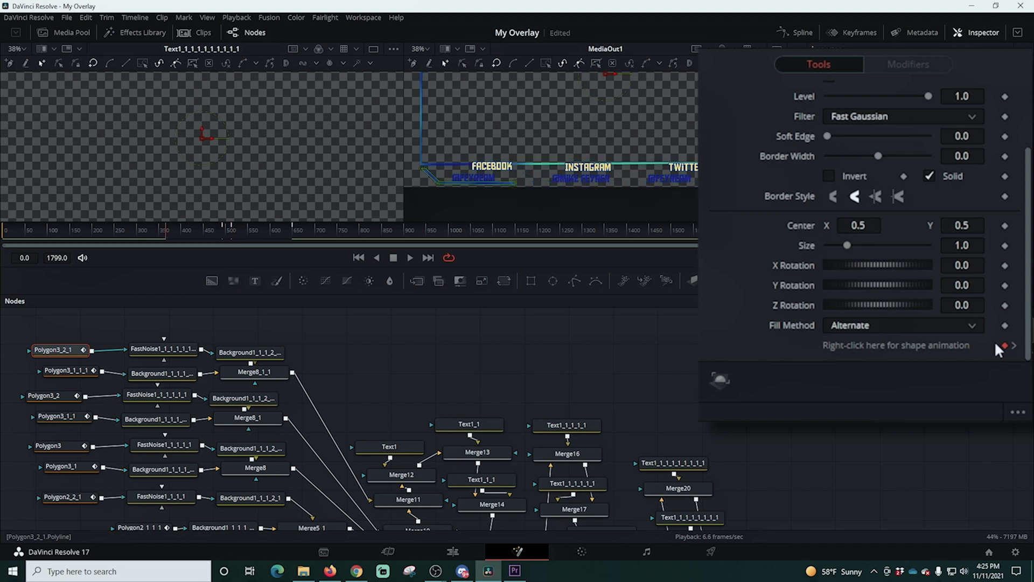
click(1005, 346)
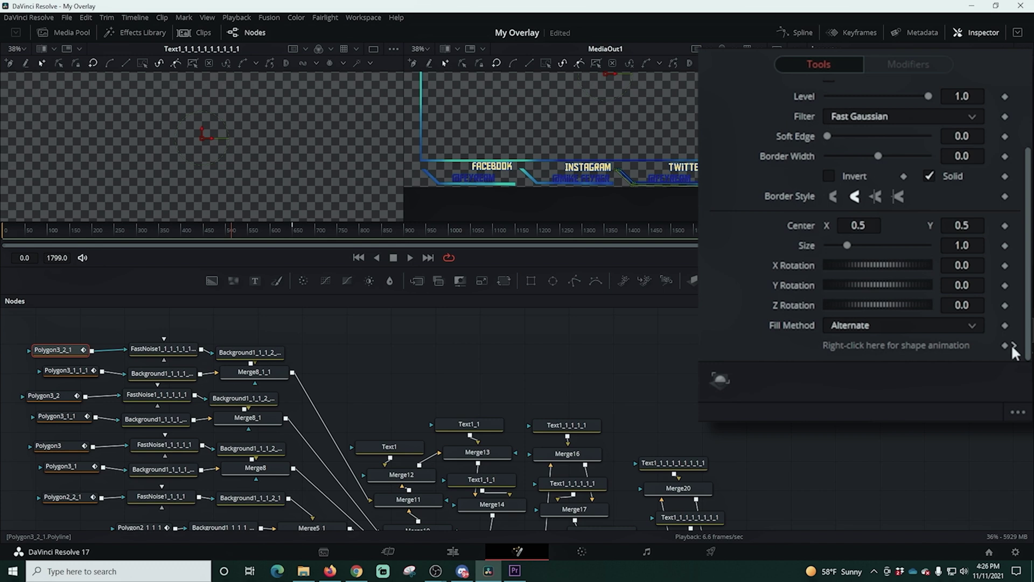
click(1013, 346)
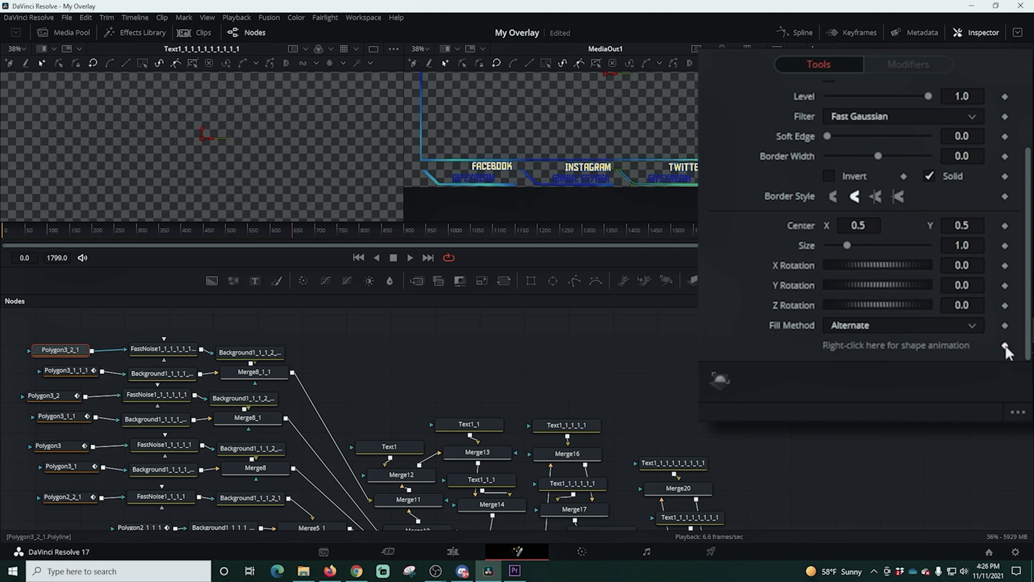
click(1013, 345)
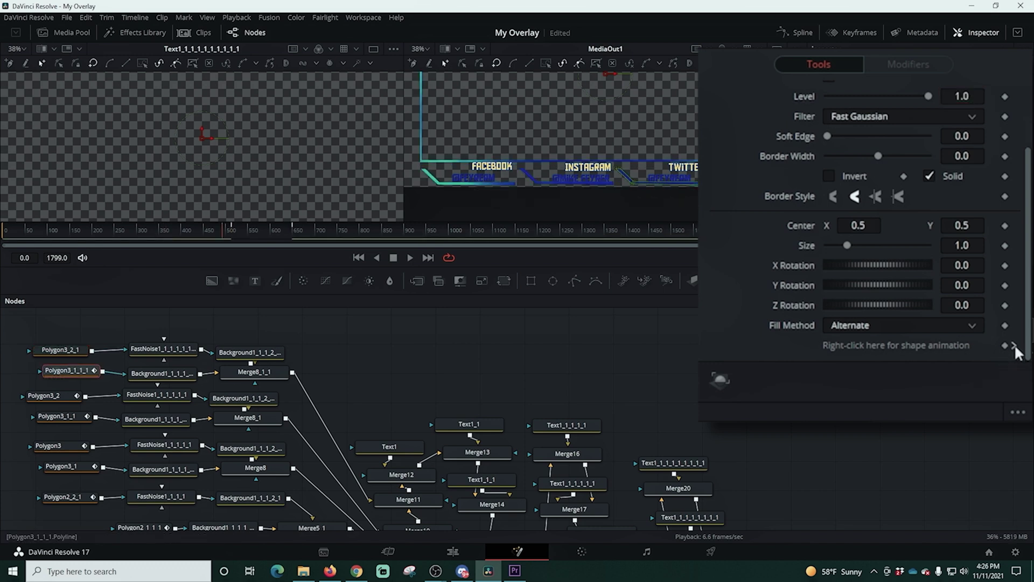
click(1014, 347)
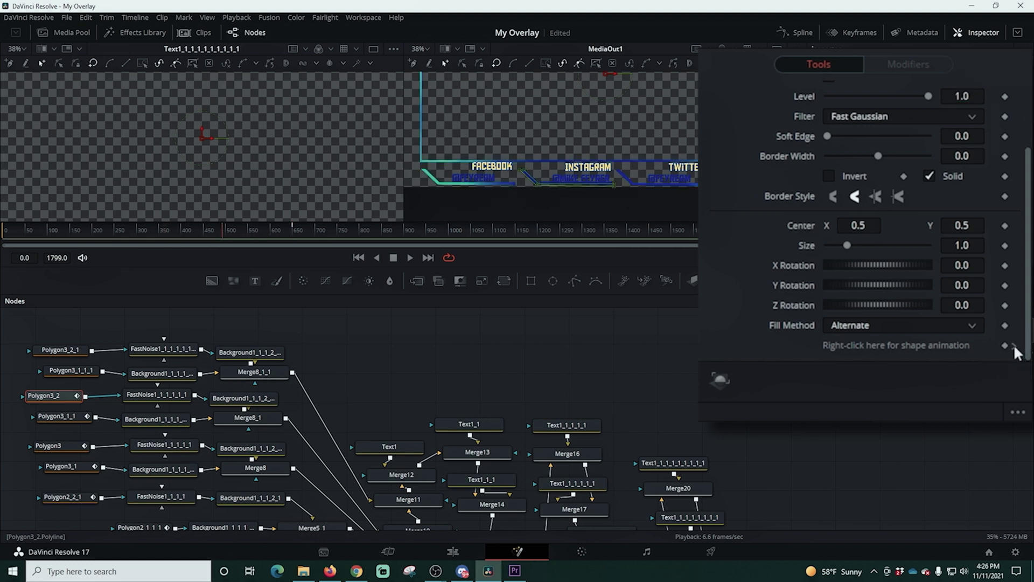
click(1015, 346)
click(1014, 346)
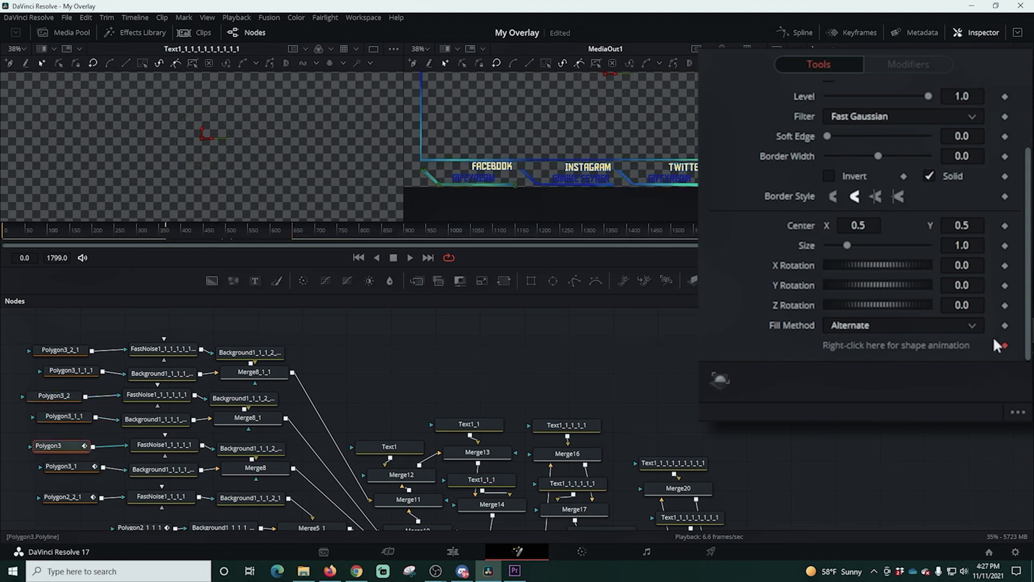
click(1015, 346)
click(1014, 346)
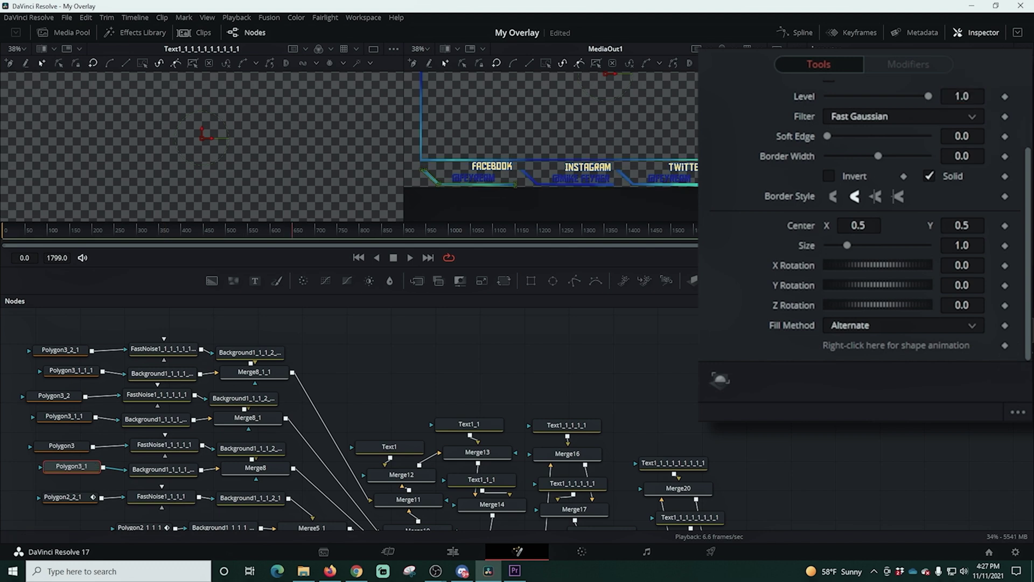
Check the shape keyframes of the Polygon2 nodes, Polygon1_1 and Polygon1.
click(1001, 345)
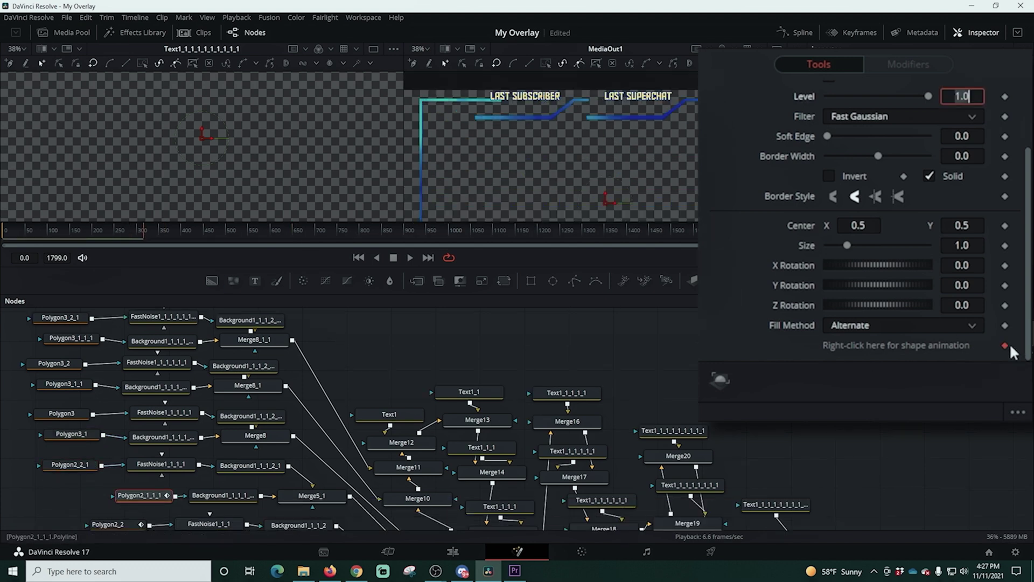
click(1015, 347)
click(1014, 347)
click(997, 345)
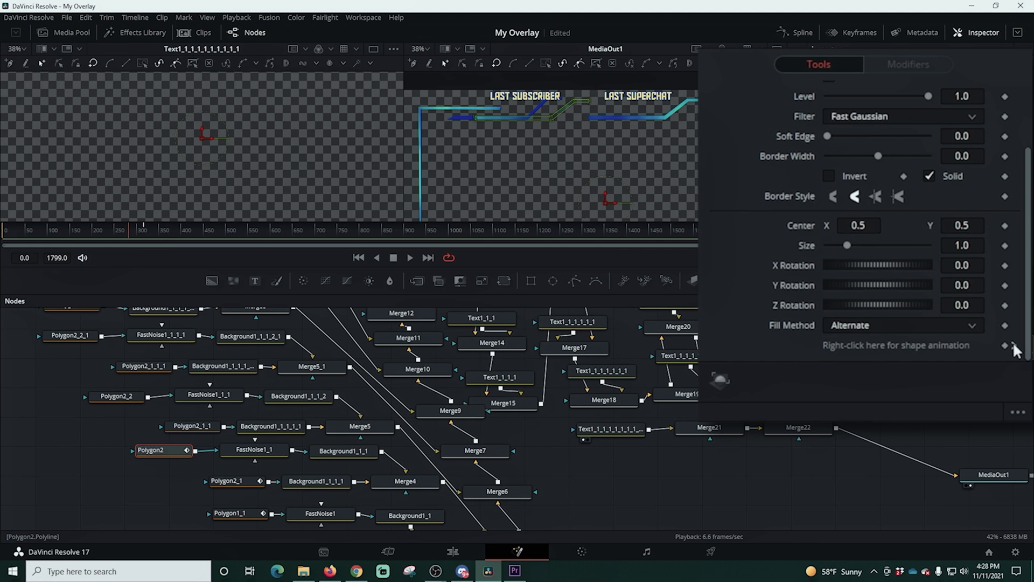
click(242, 481)
click(223, 513)
click(1014, 346)
click(1014, 346)
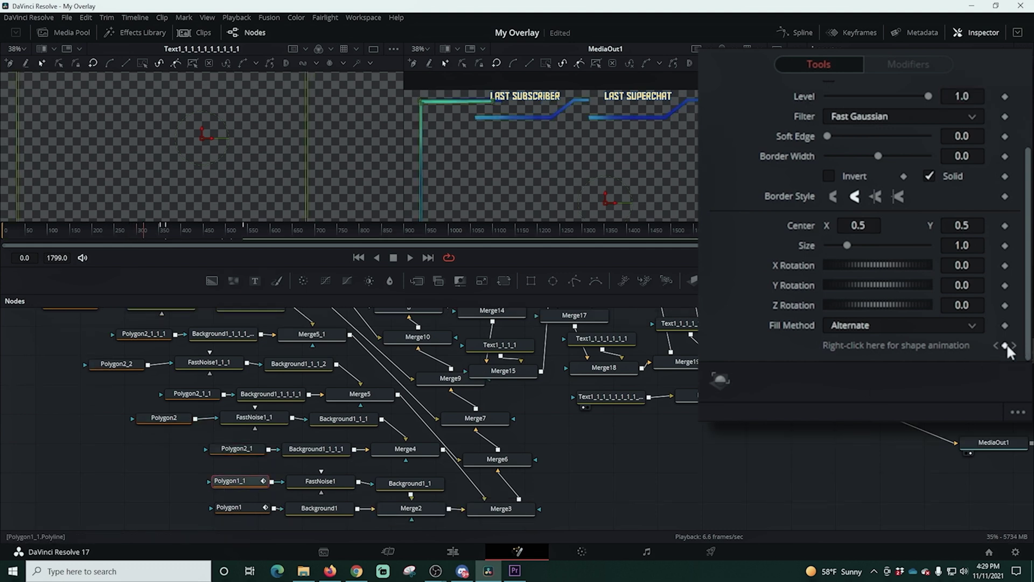
click(1014, 346)
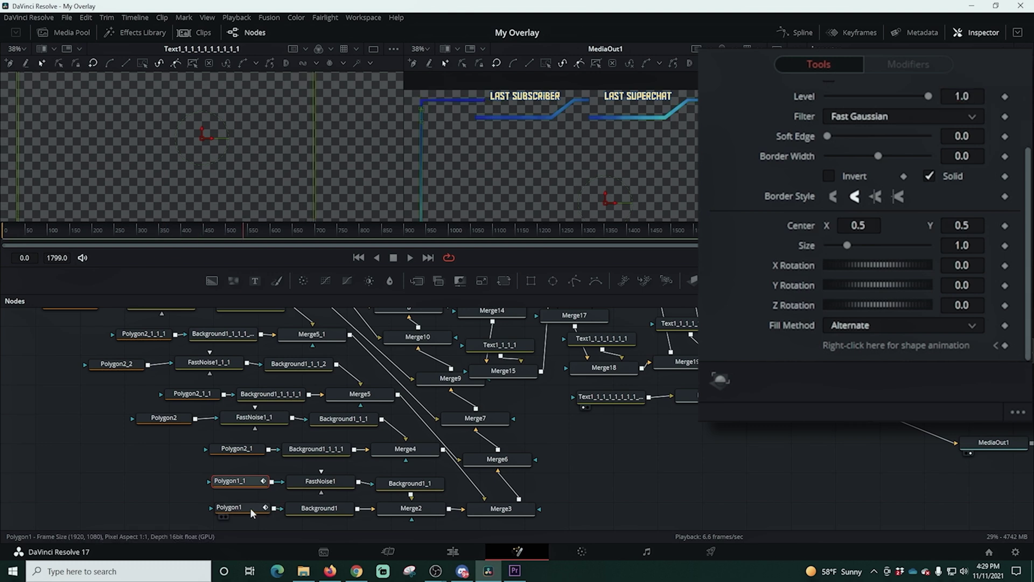
click(251, 512)
click(1014, 345)
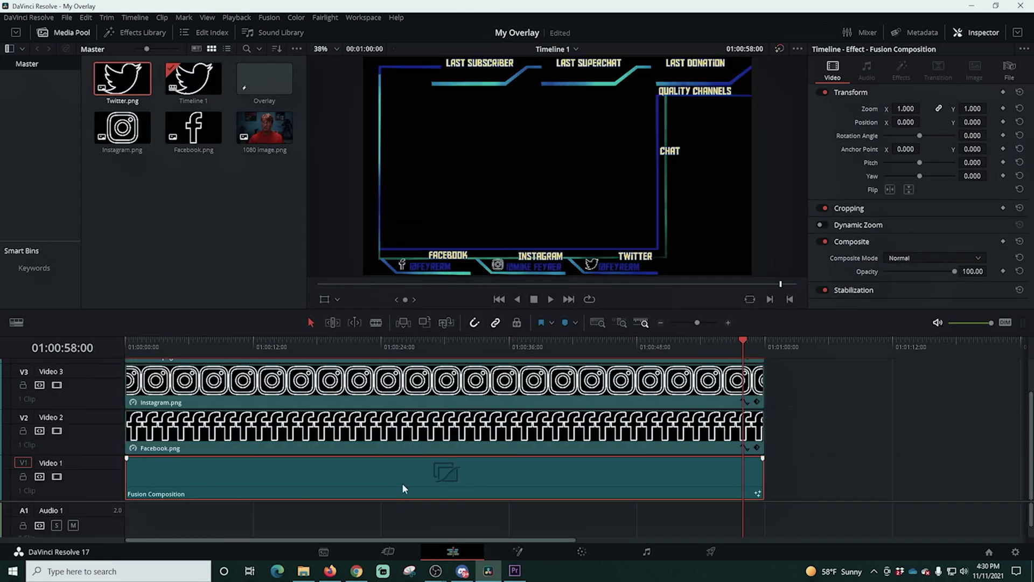
Pull in Polygon1_1's edges and move its stray point to the frame's top-left corner.
right_click(531, 473)
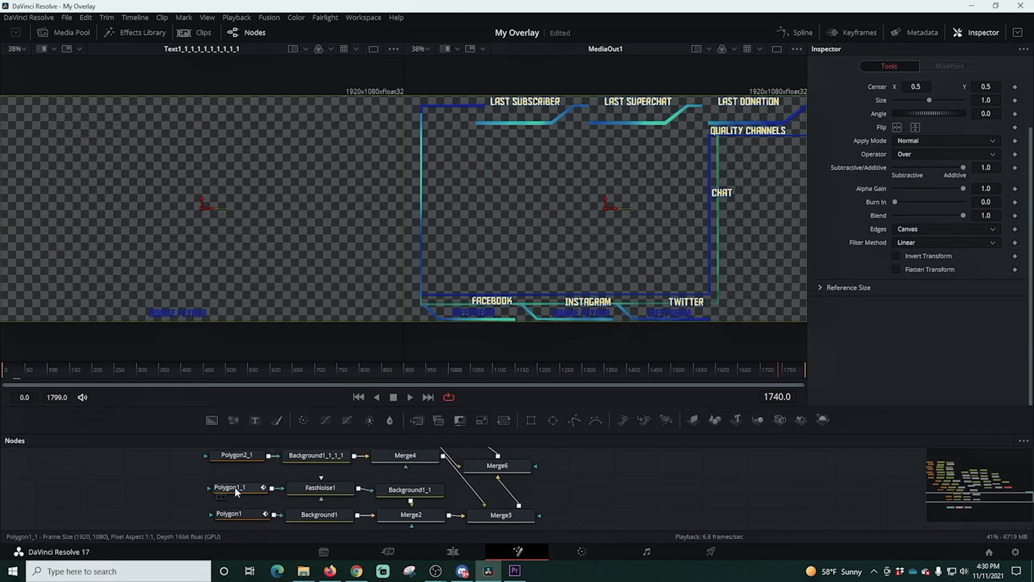
click(230, 487)
drag(421, 306, 420, 294)
drag(718, 297, 710, 296)
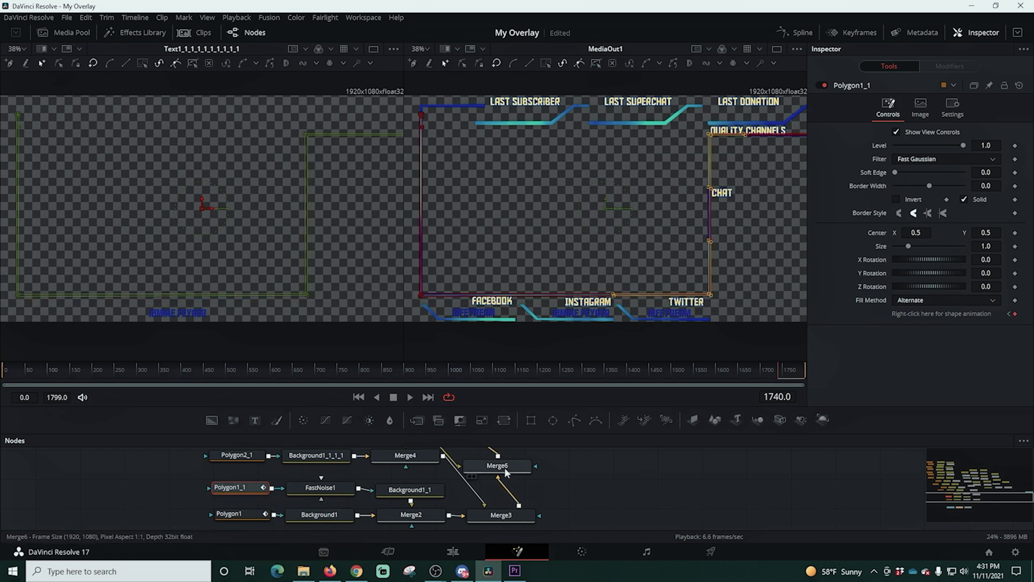
click(505, 473)
click(437, 115)
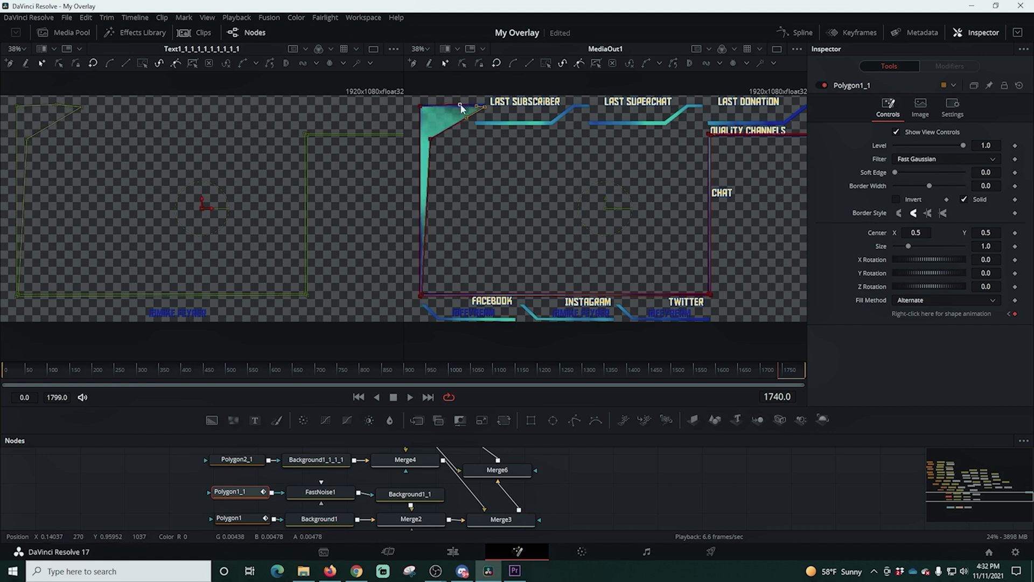
drag(429, 139, 425, 104)
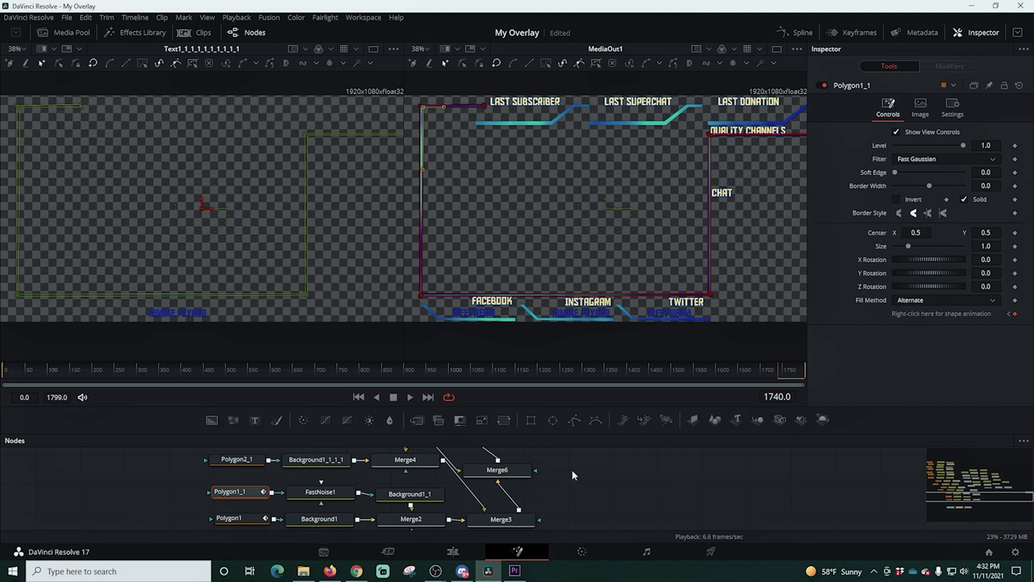
Reset playback start to frame 0, delete Polygon1_1's shape keyframe, and play on the Edit page.
click(544, 474)
mouse_move(6, 371)
mouse_down()
mouse_move(207, 369)
mouse_move(105, 372)
mouse_up()
click(216, 491)
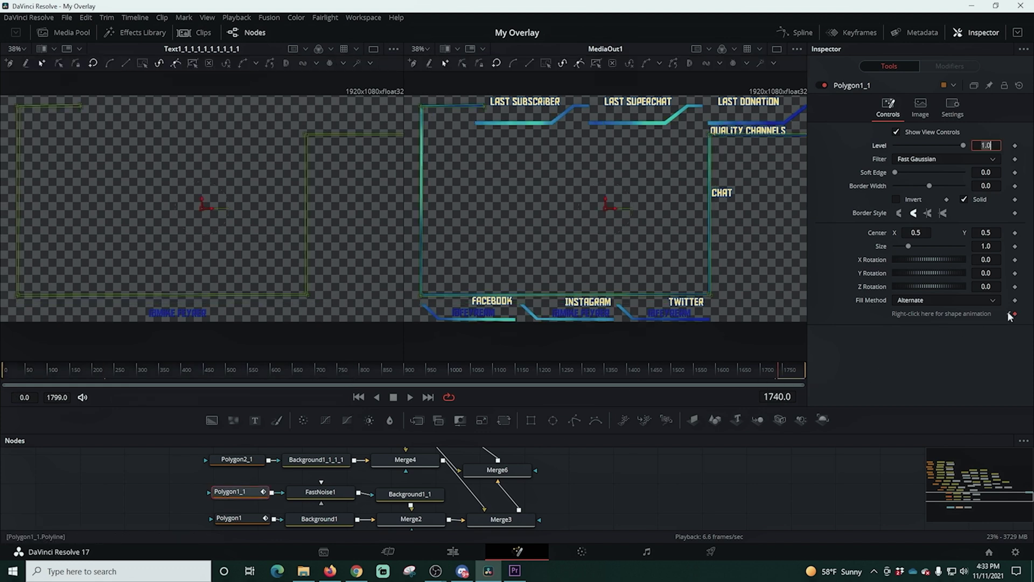
click(1015, 313)
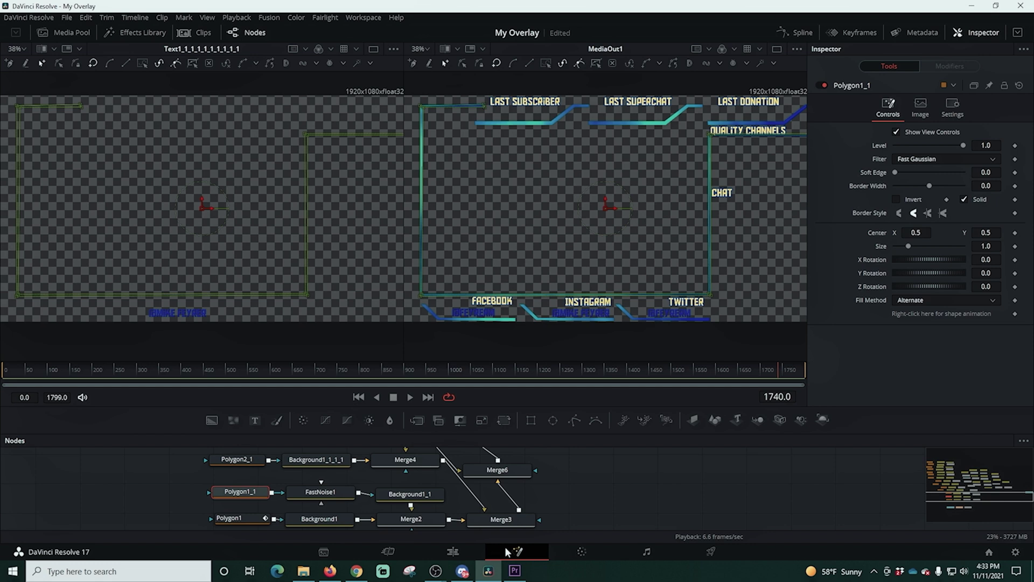
click(458, 551)
click(550, 298)
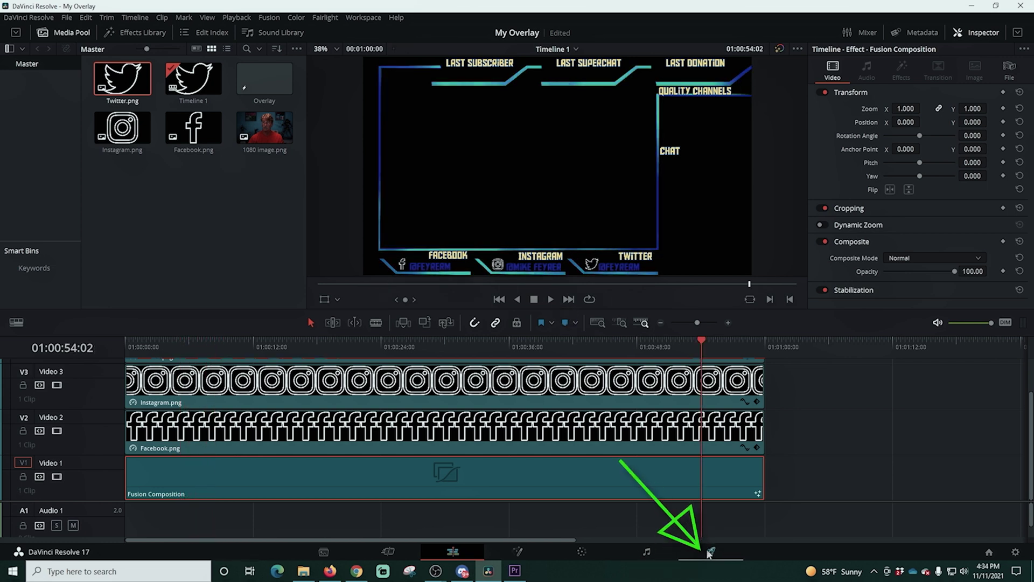
Name the render 'My Overlay Copy' and save it to the Animated Overlay folder.
click(709, 553)
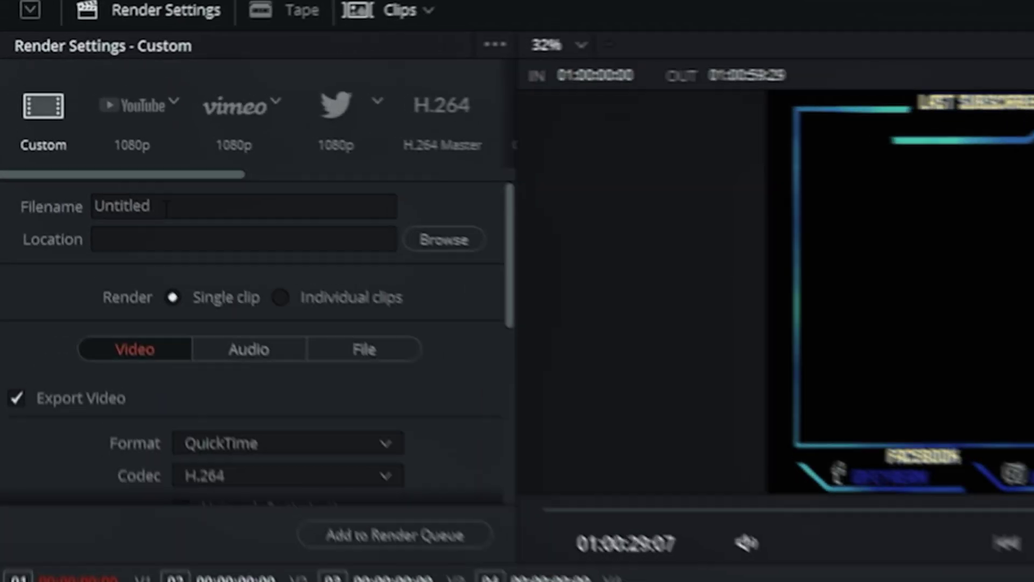
click(166, 208)
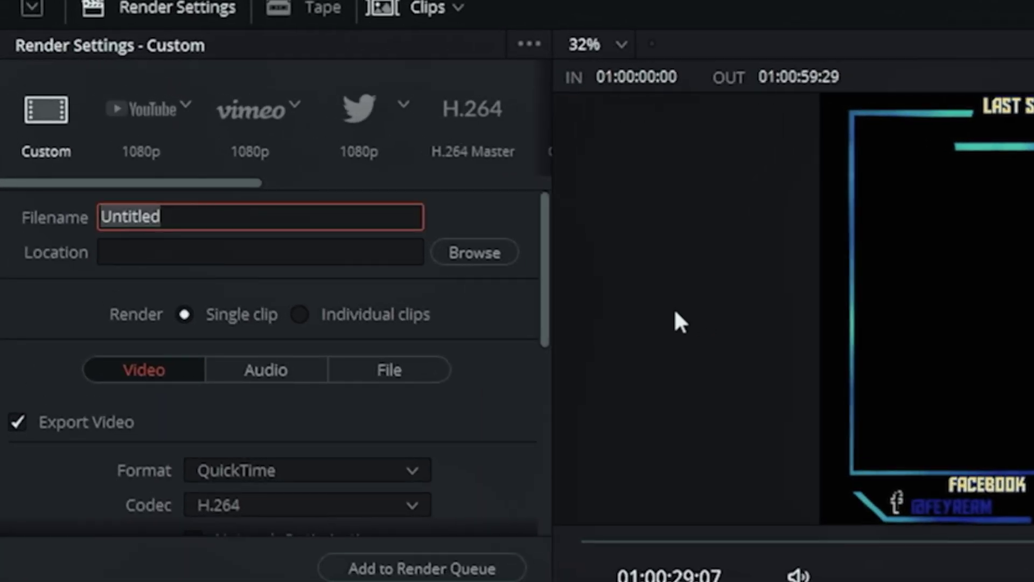
text(My Overlay Copy)
click(477, 252)
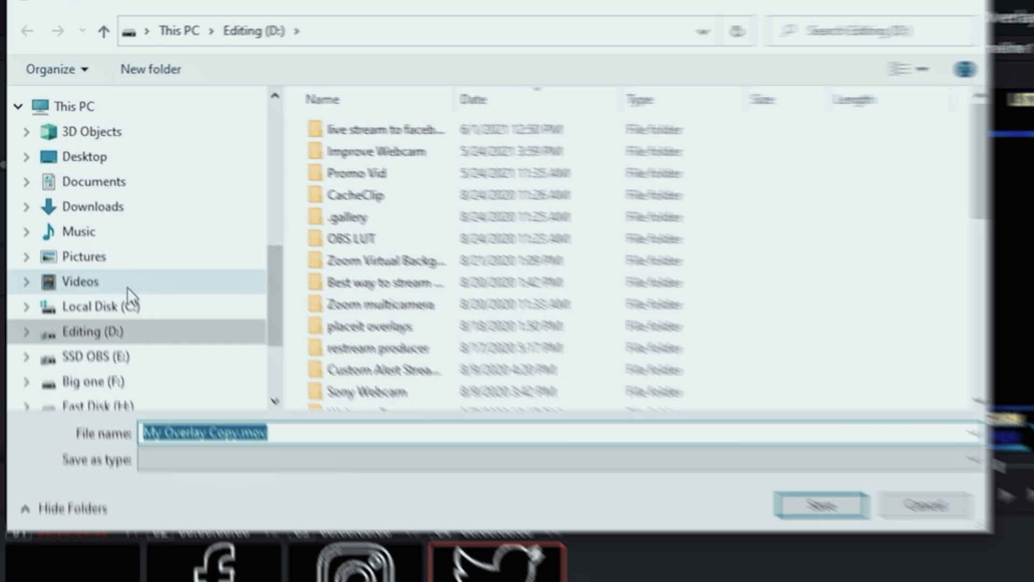
click(108, 306)
double_click(345, 367)
click(366, 215)
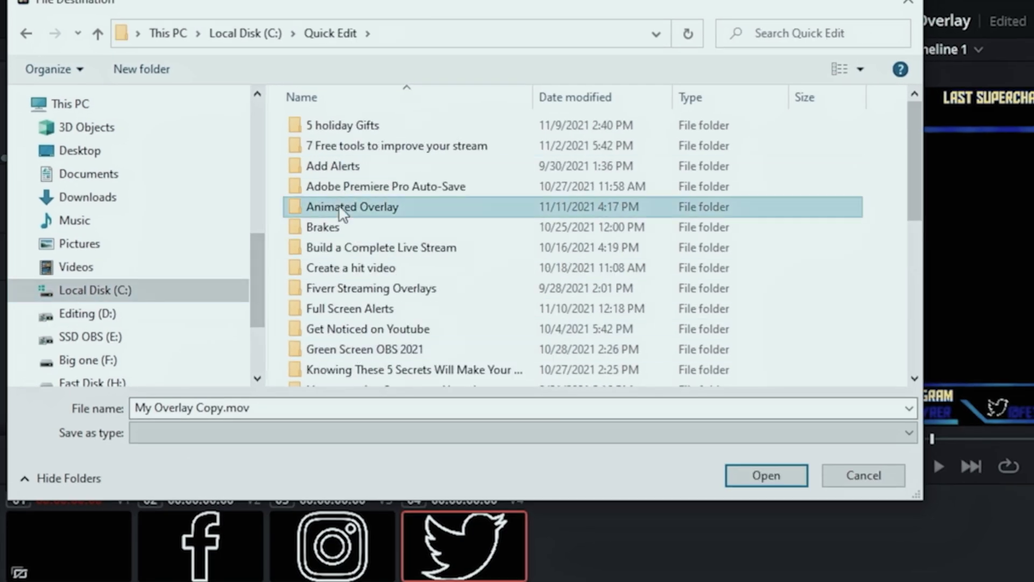
click(807, 506)
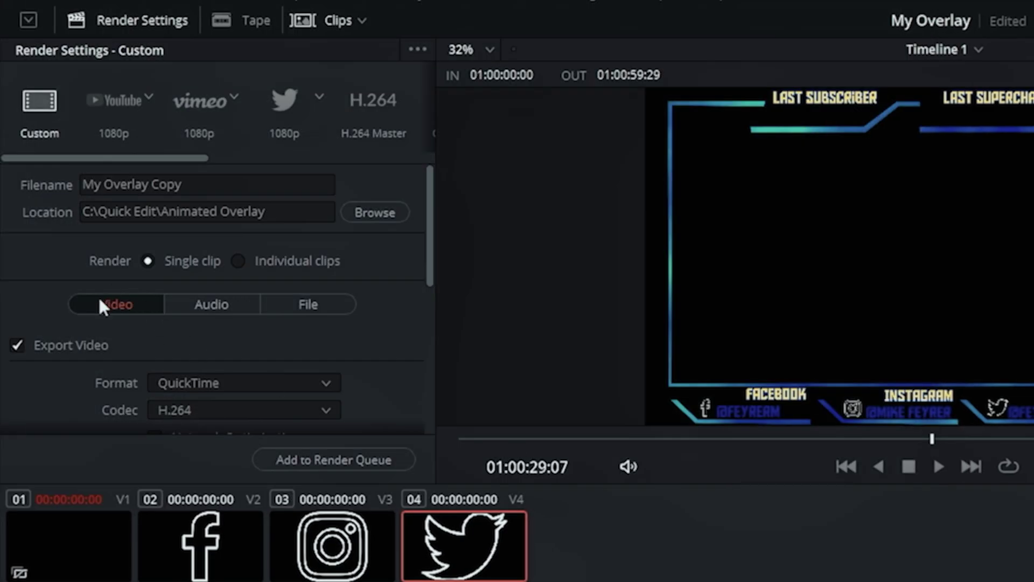
Set the codec to Uncompressed BGRA 8-bit with alpha, then queue and render the timeline.
scroll(43, 321, down, 3)
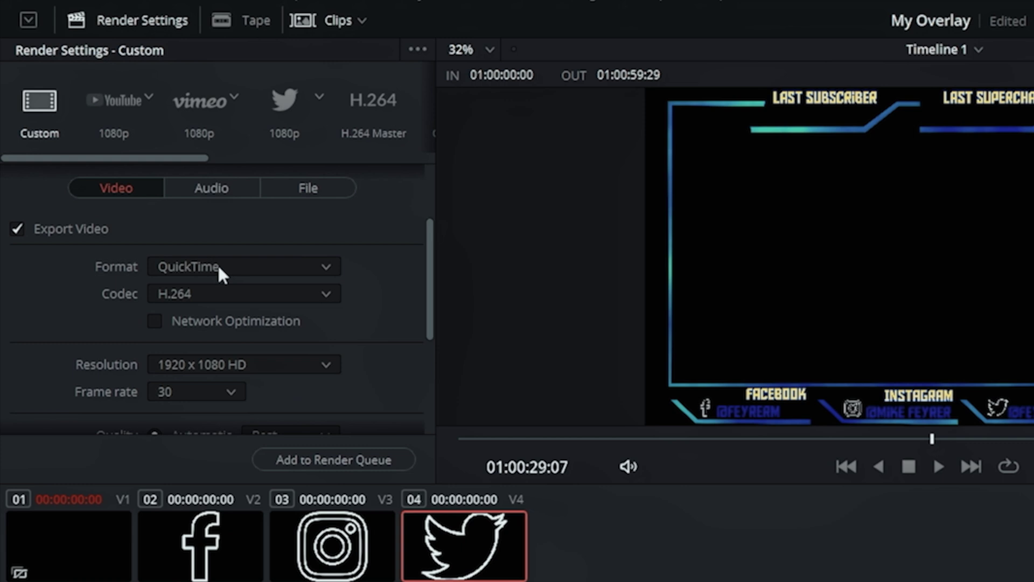
click(234, 294)
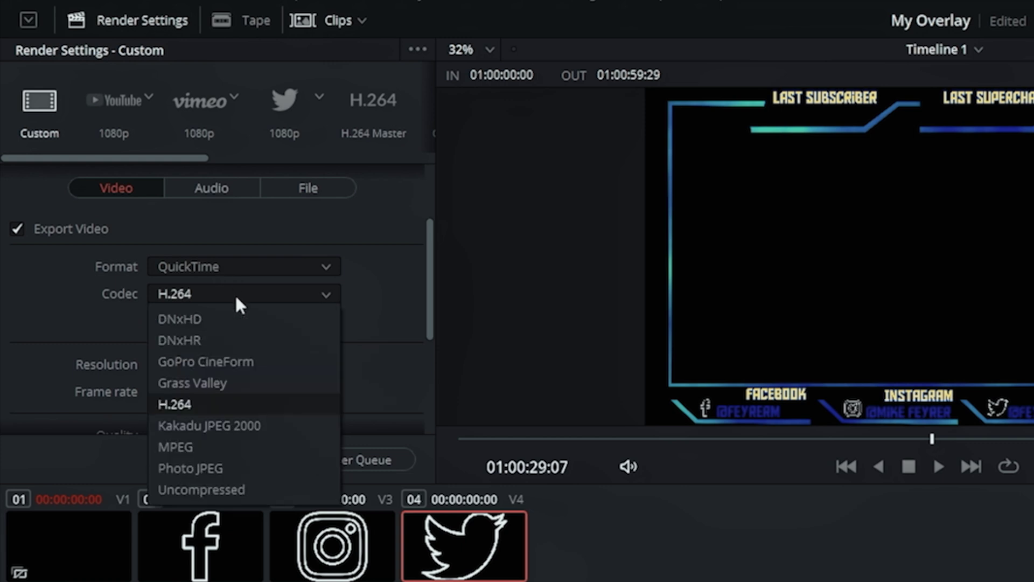
click(221, 489)
click(270, 318)
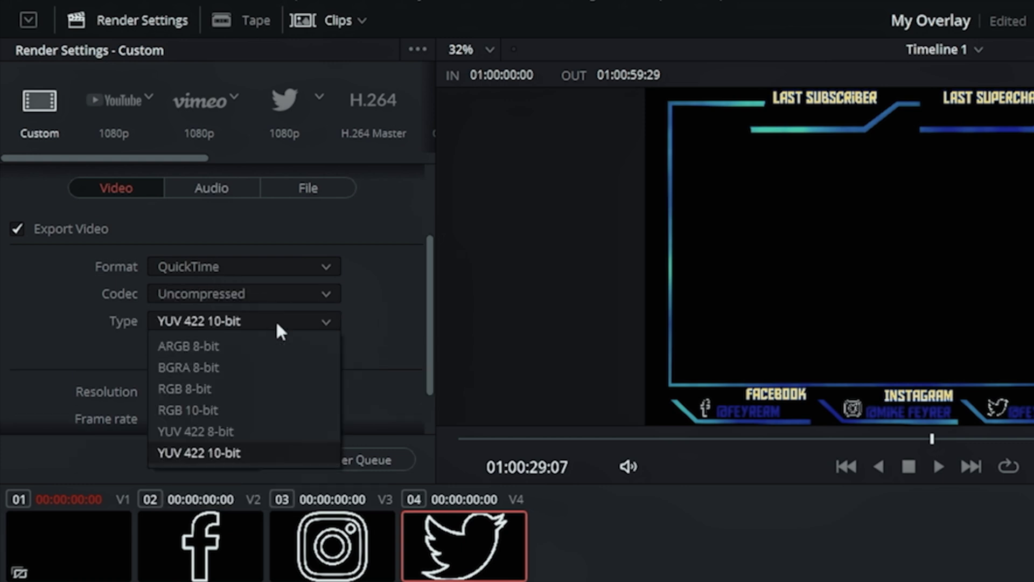
click(200, 368)
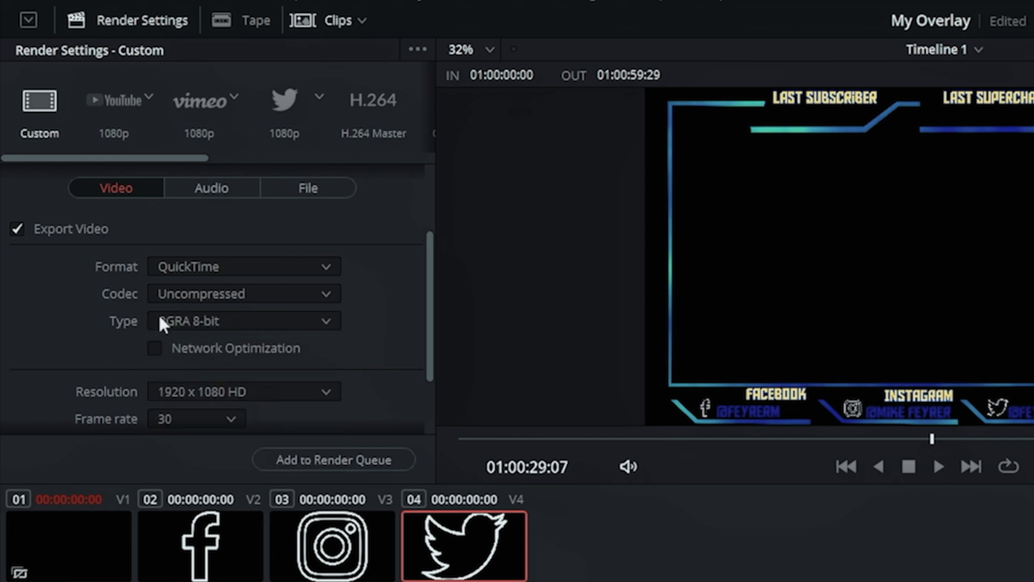
scroll(63, 332, down, 2)
scroll(63, 334, down, 1)
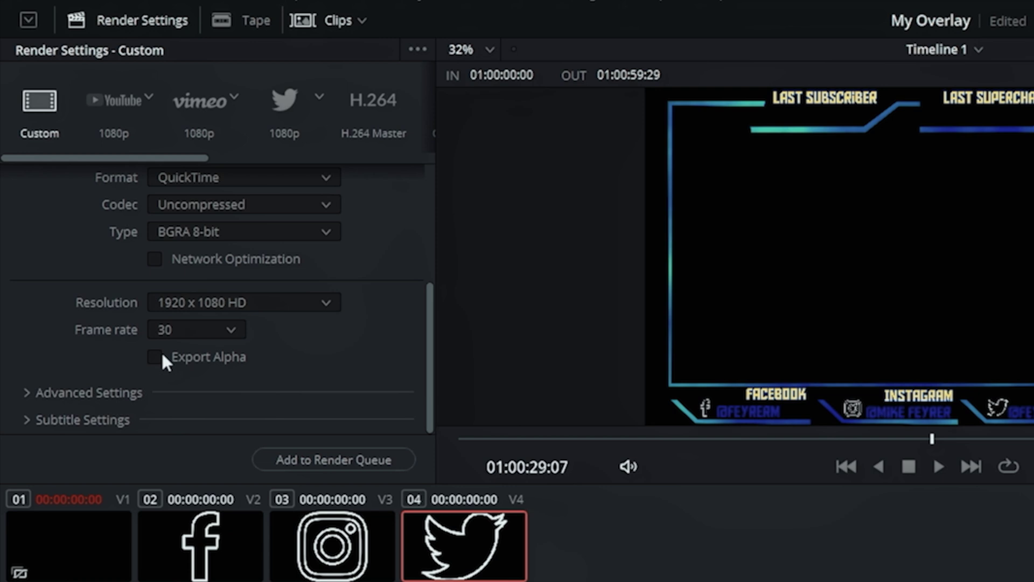
click(155, 357)
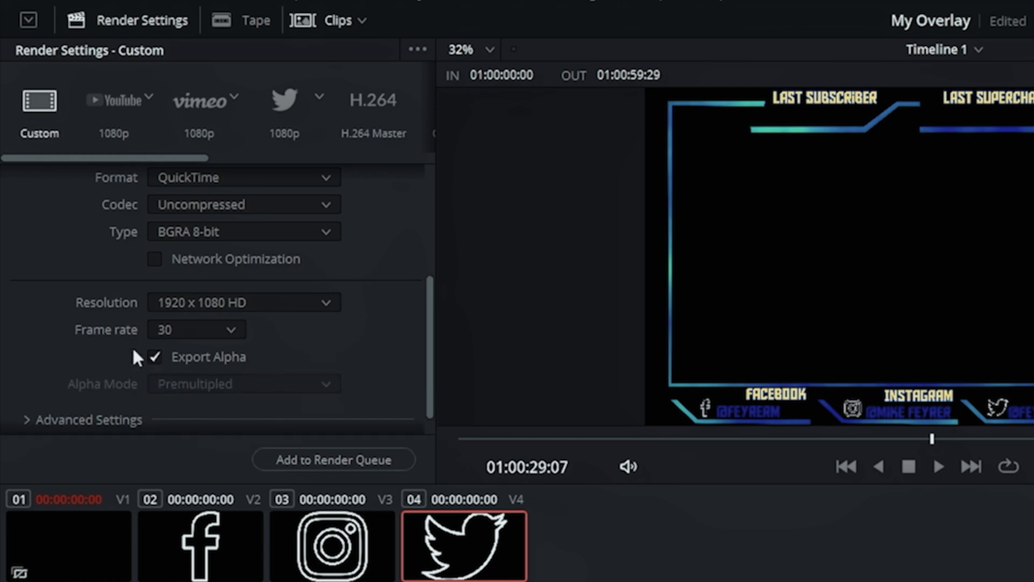
click(341, 457)
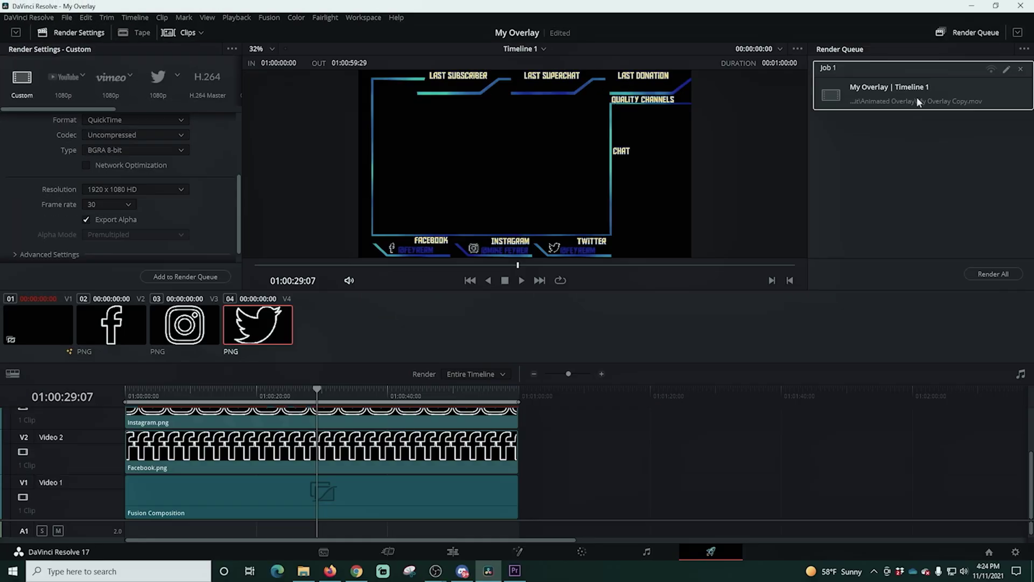
click(988, 274)
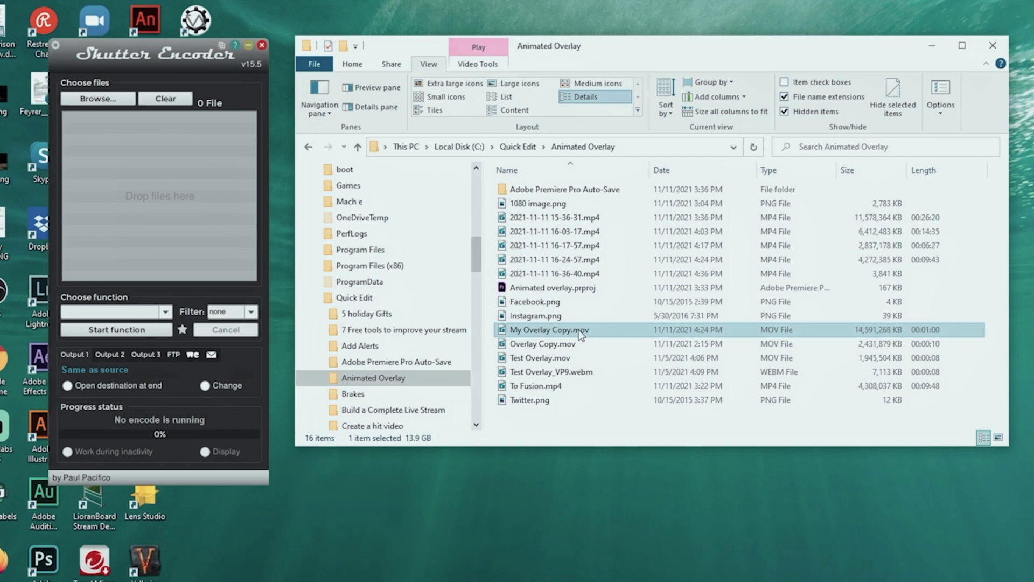
Convert My Overlay Copy.mov to VP9 with alpha, producing My Overlay Copy_VP9.webm.
drag(525, 331, 116, 204)
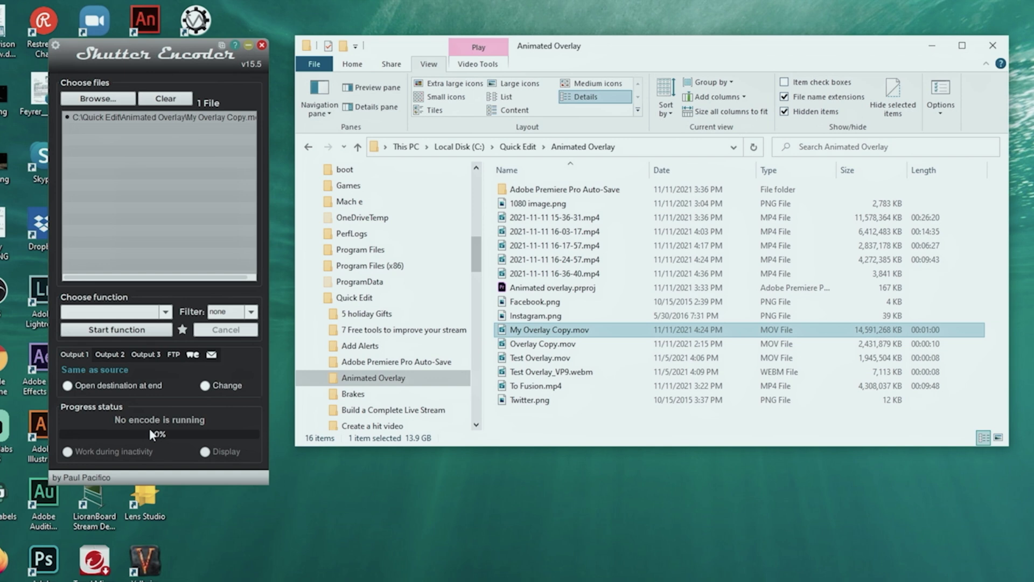
click(165, 312)
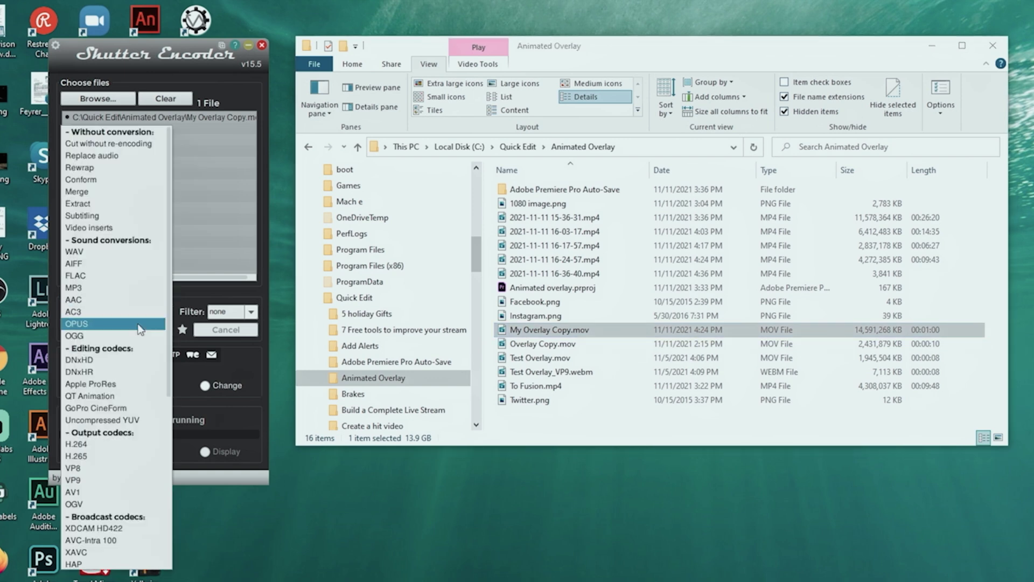
click(91, 480)
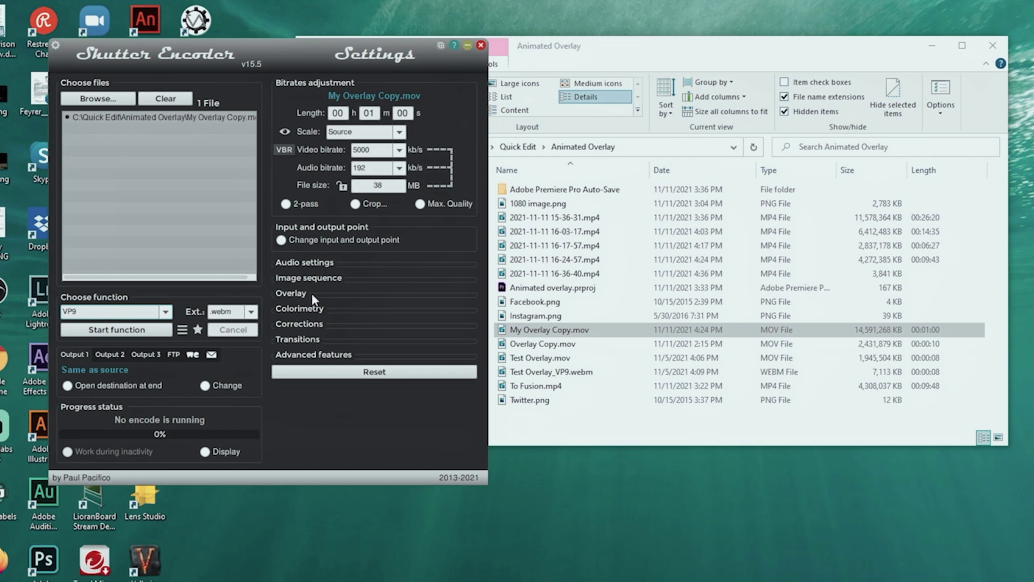
click(305, 355)
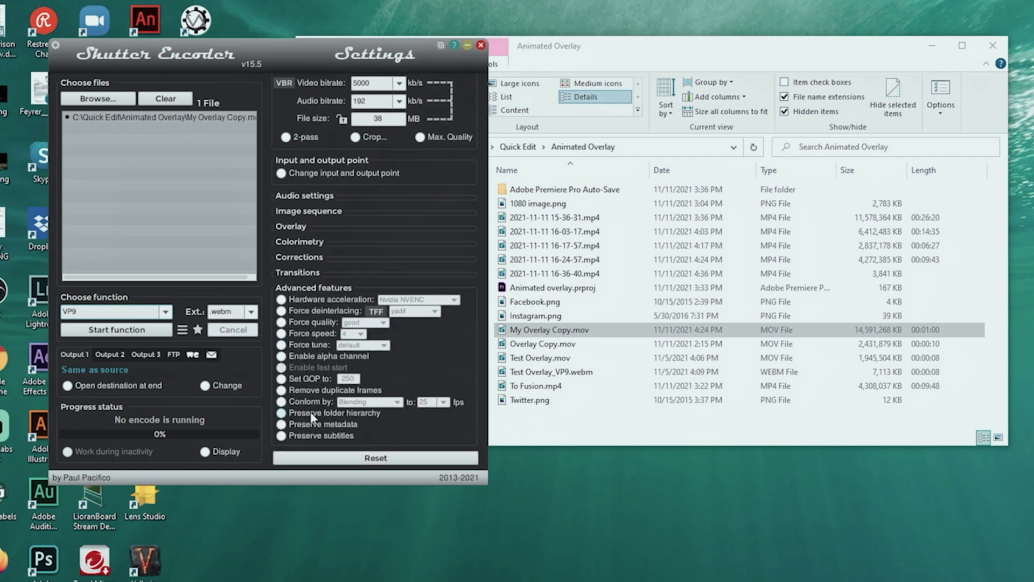
scroll(312, 417, up, 1)
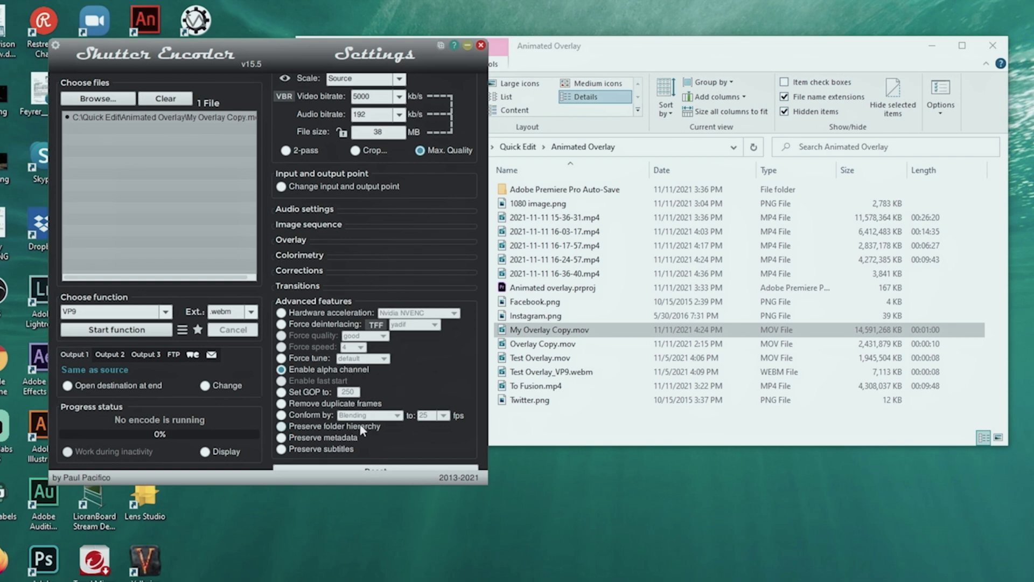
scroll(279, 439, down, 1)
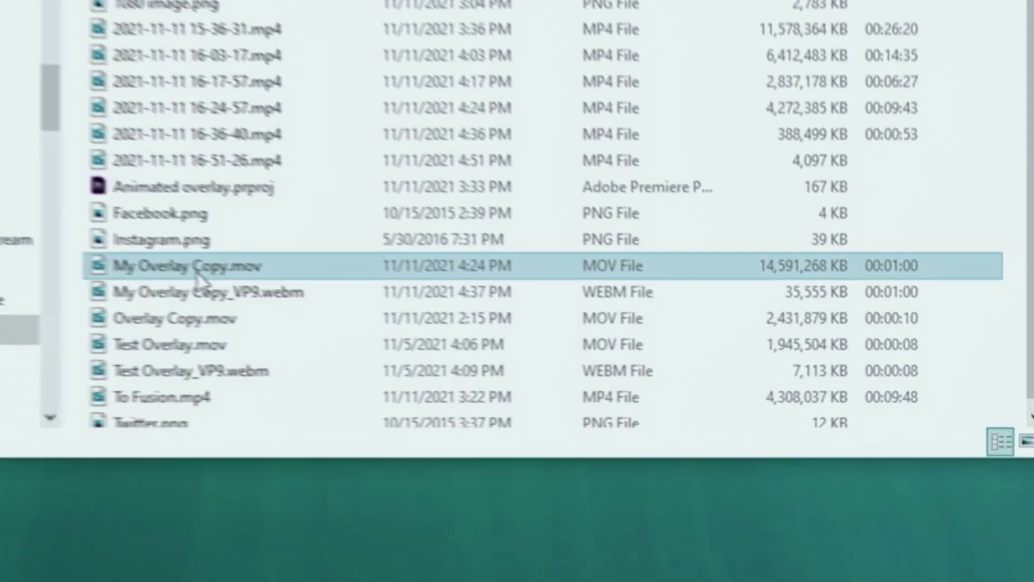
click(560, 329)
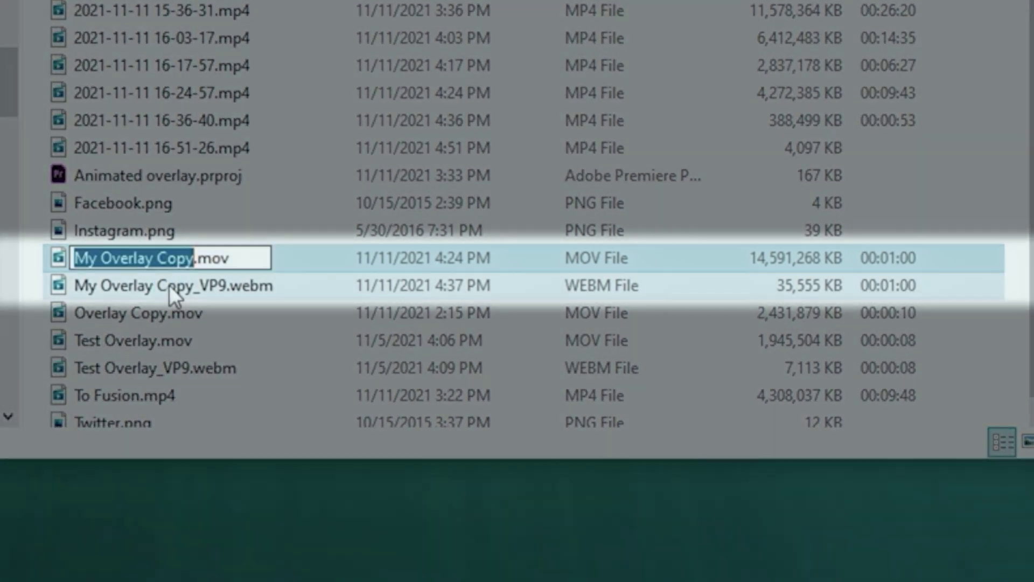
click(169, 286)
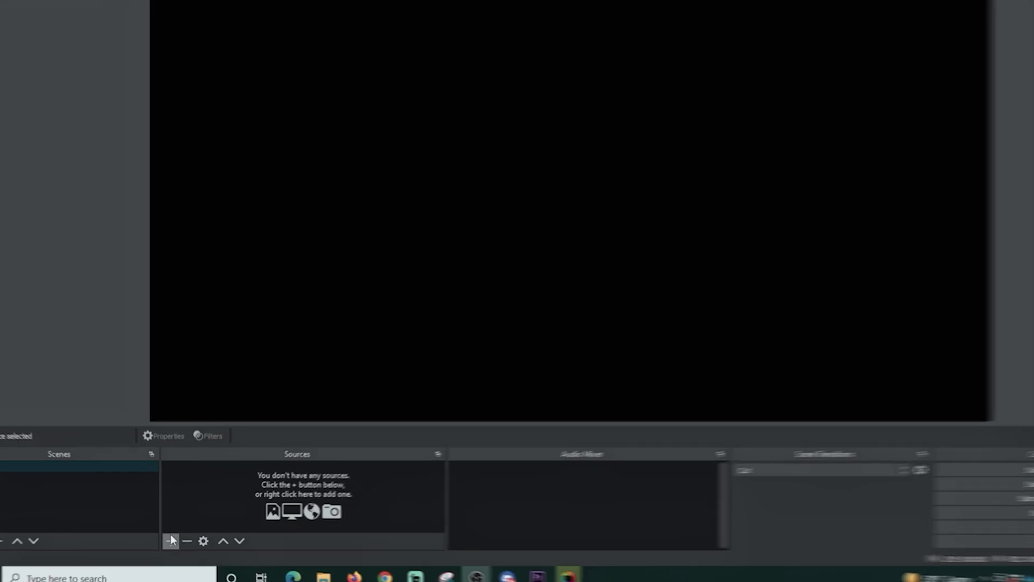
click(172, 540)
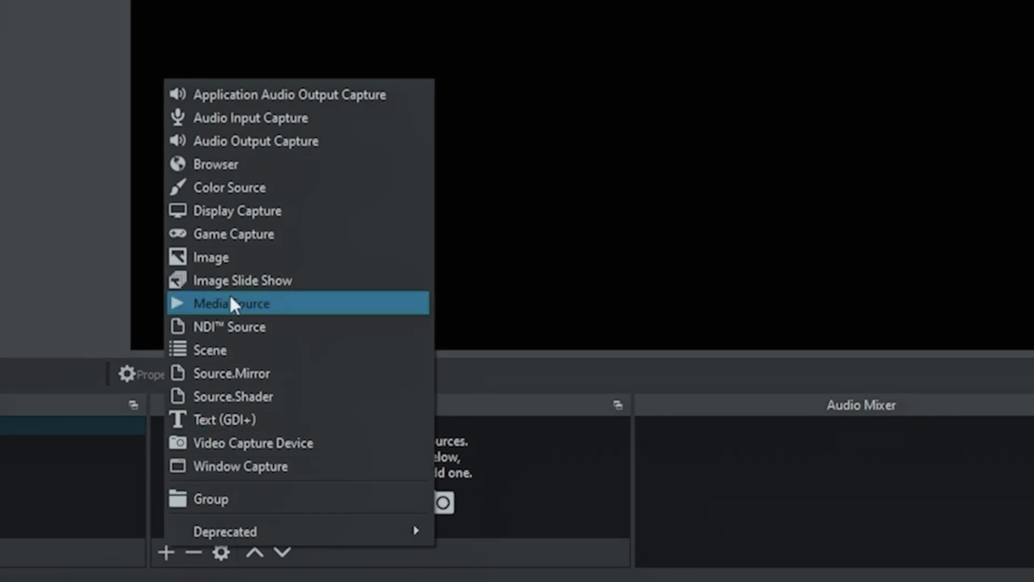
Add a looping Media Source named 'Overlay' playing My Overlay Copy_VP9.webm.
click(231, 302)
text(Overlay)
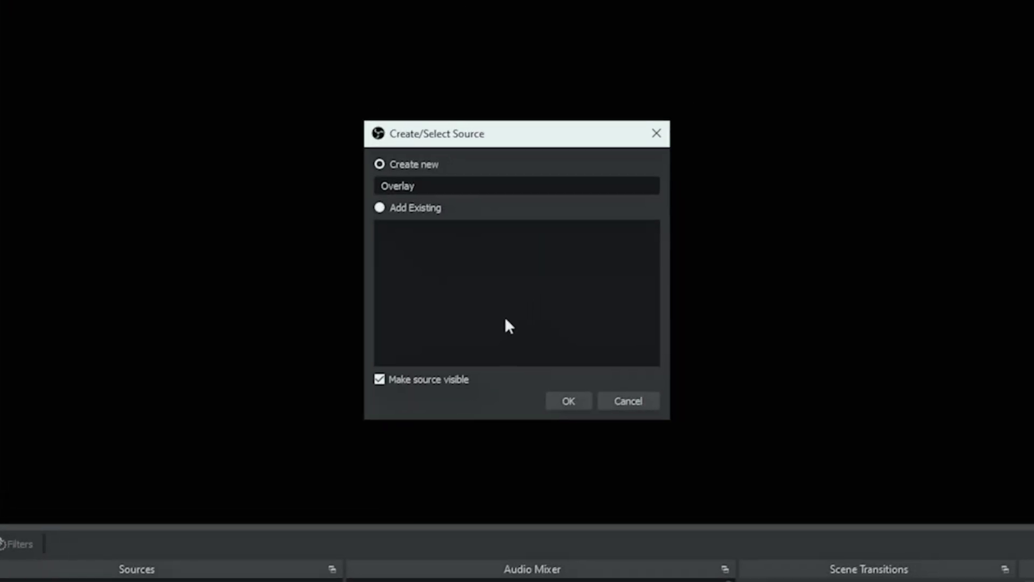
click(579, 402)
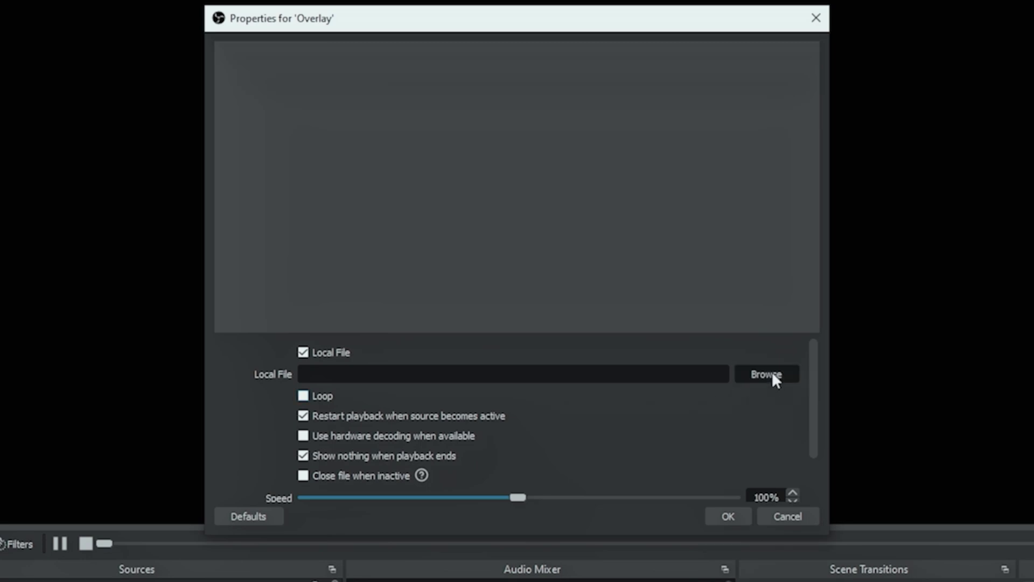
click(774, 376)
scroll(780, 257, down, 2)
click(717, 249)
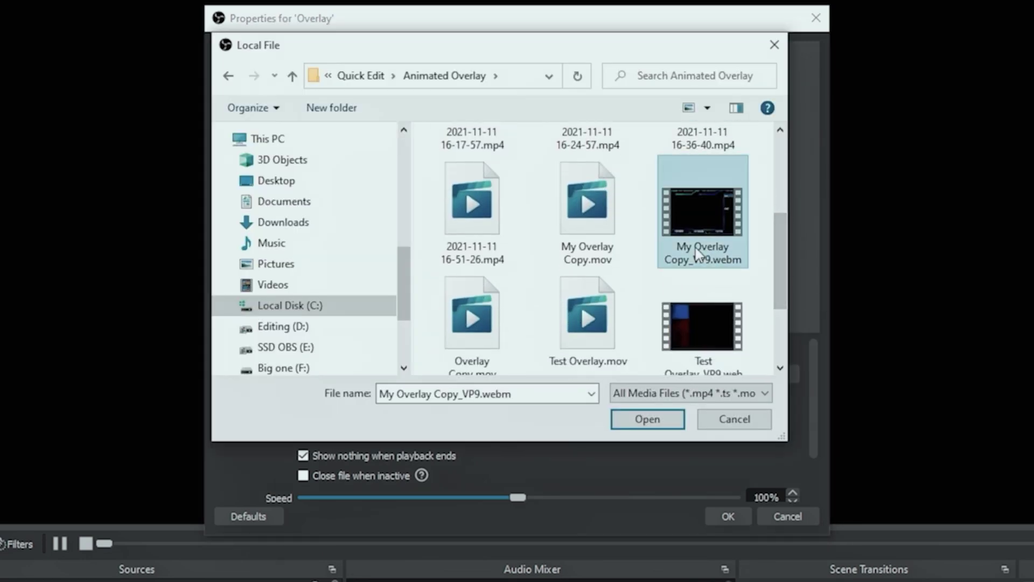
click(647, 420)
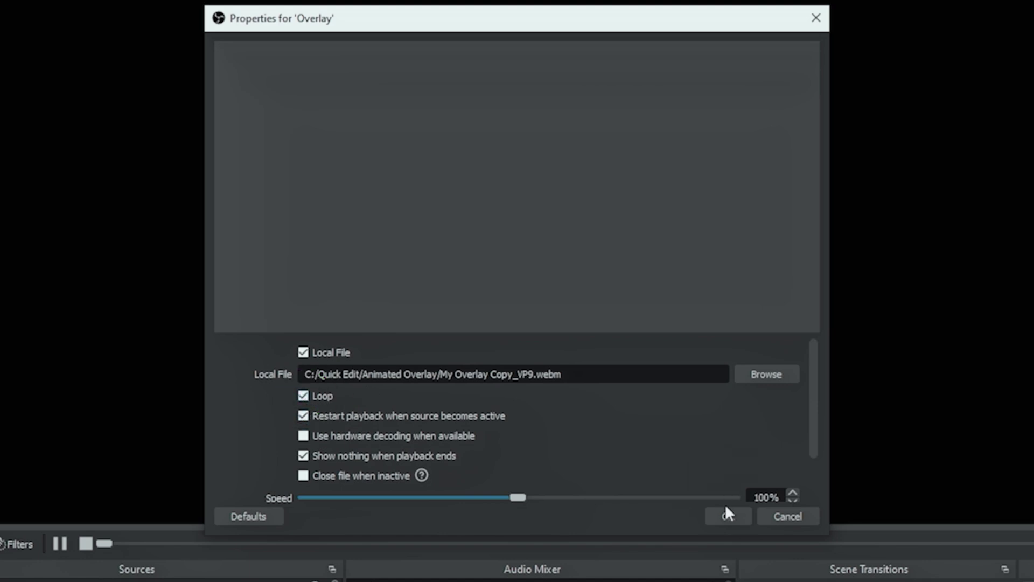
click(727, 512)
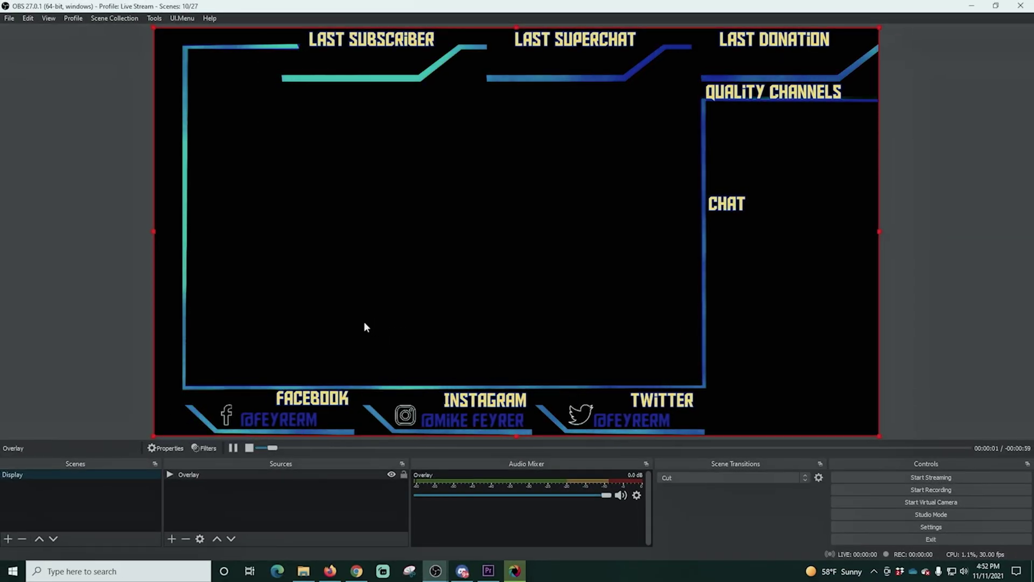
Add a Video Capture Device source using Snap Camera with the default name.
click(171, 538)
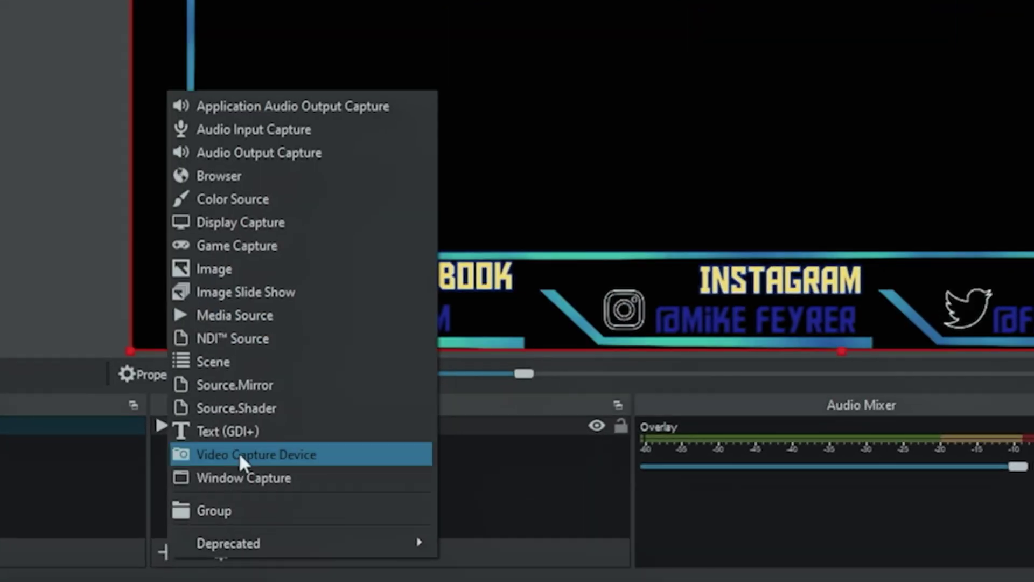
click(239, 454)
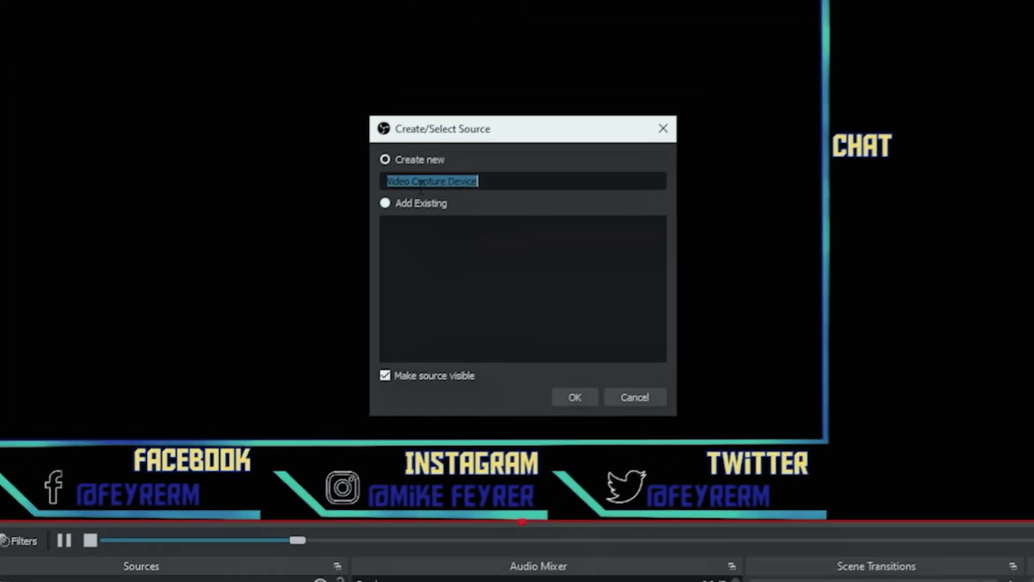
click(560, 399)
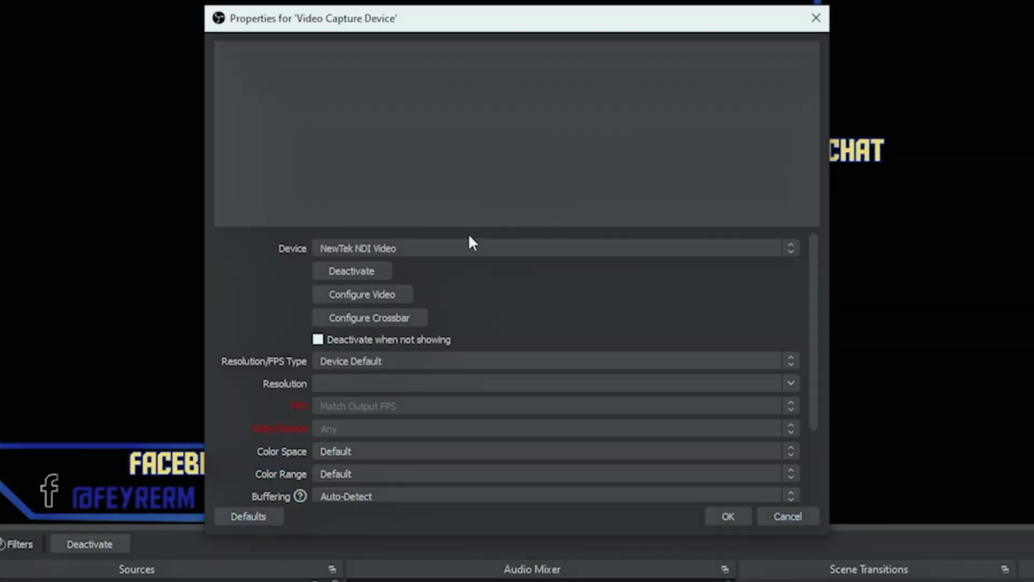
click(466, 248)
click(447, 284)
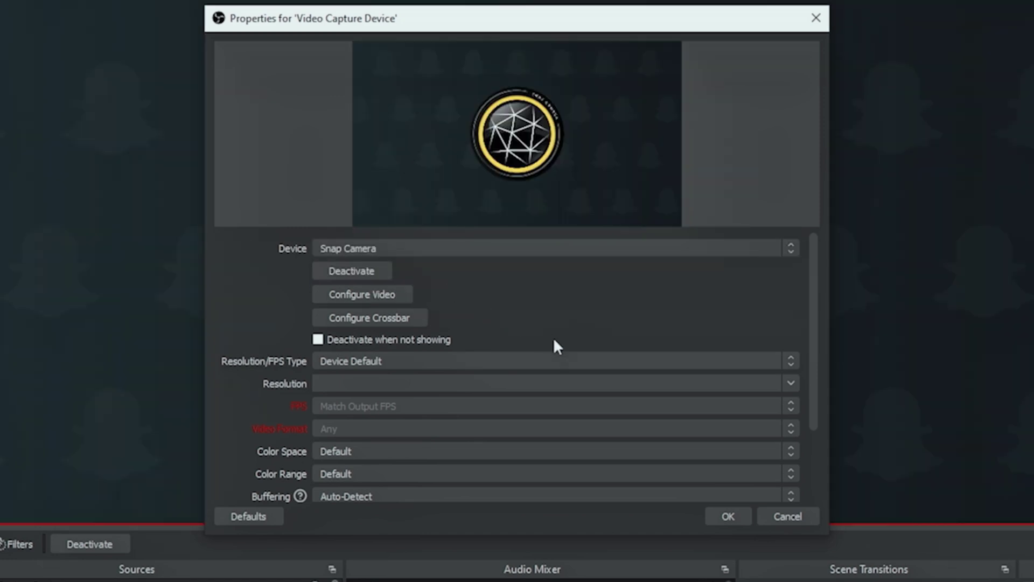
click(718, 510)
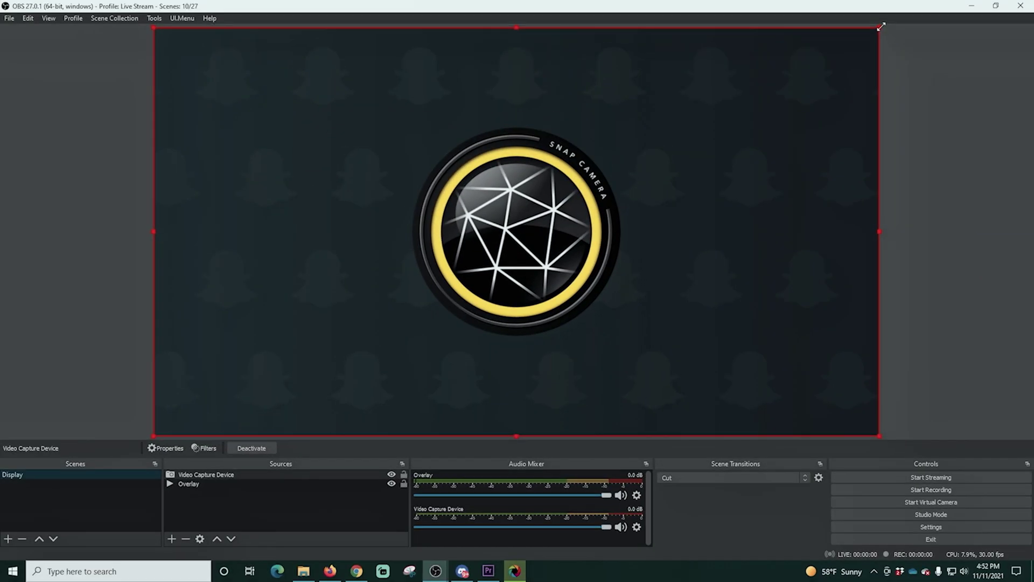
Resize and move the camera feed to fill the overlay's main frame.
drag(755, 107, 587, 226)
drag(493, 267, 526, 215)
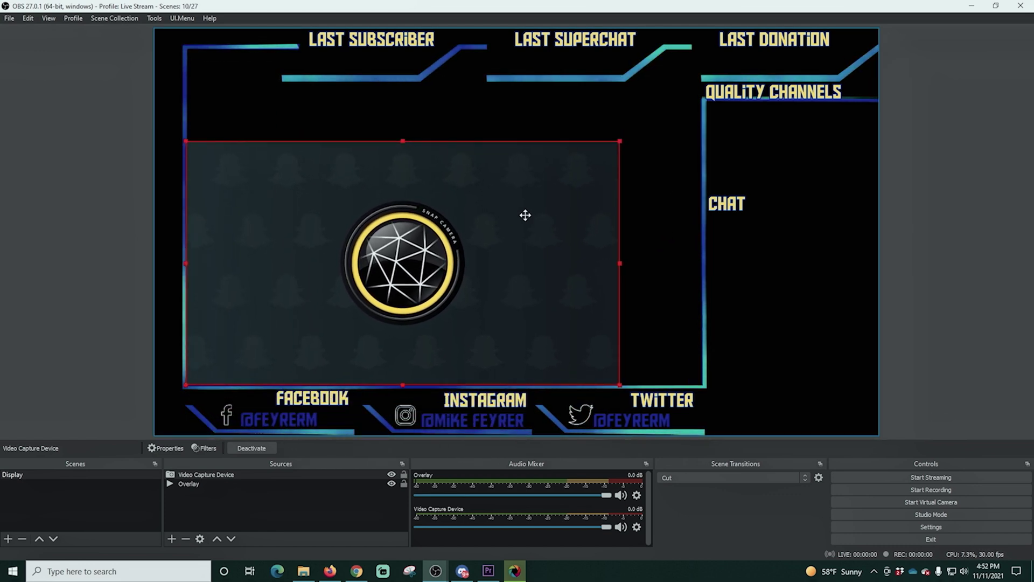
drag(621, 140, 702, 112)
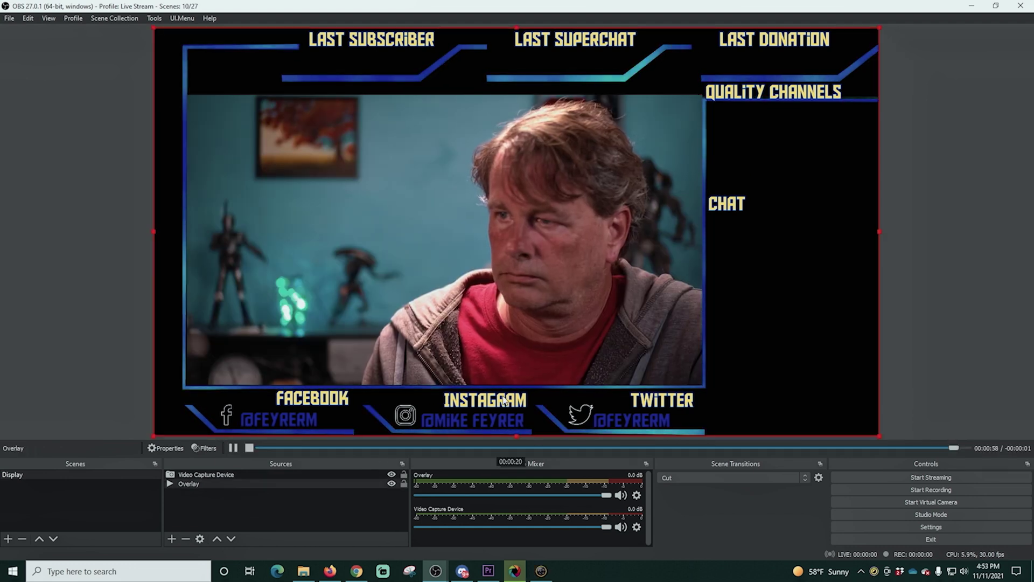
click(503, 399)
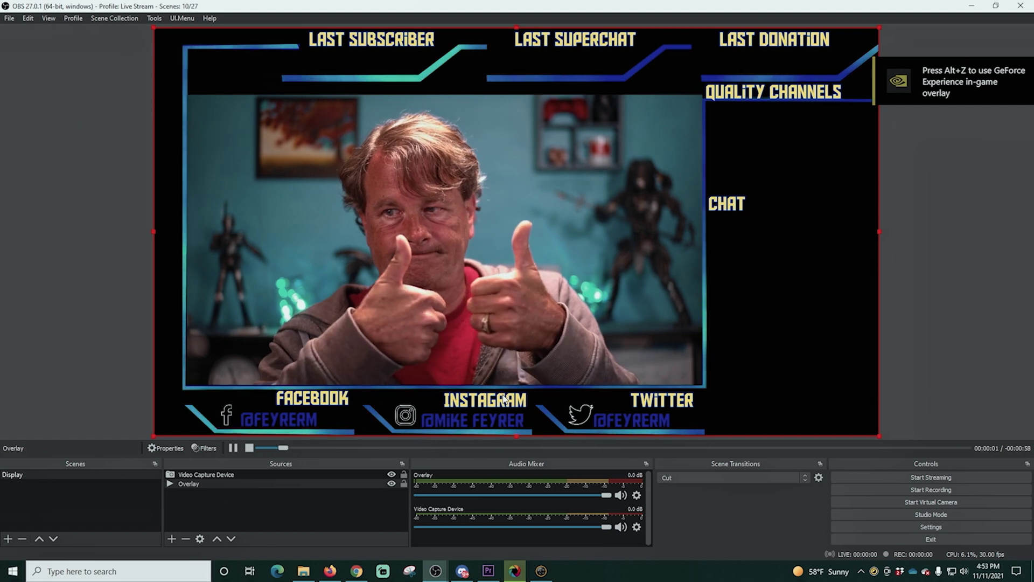